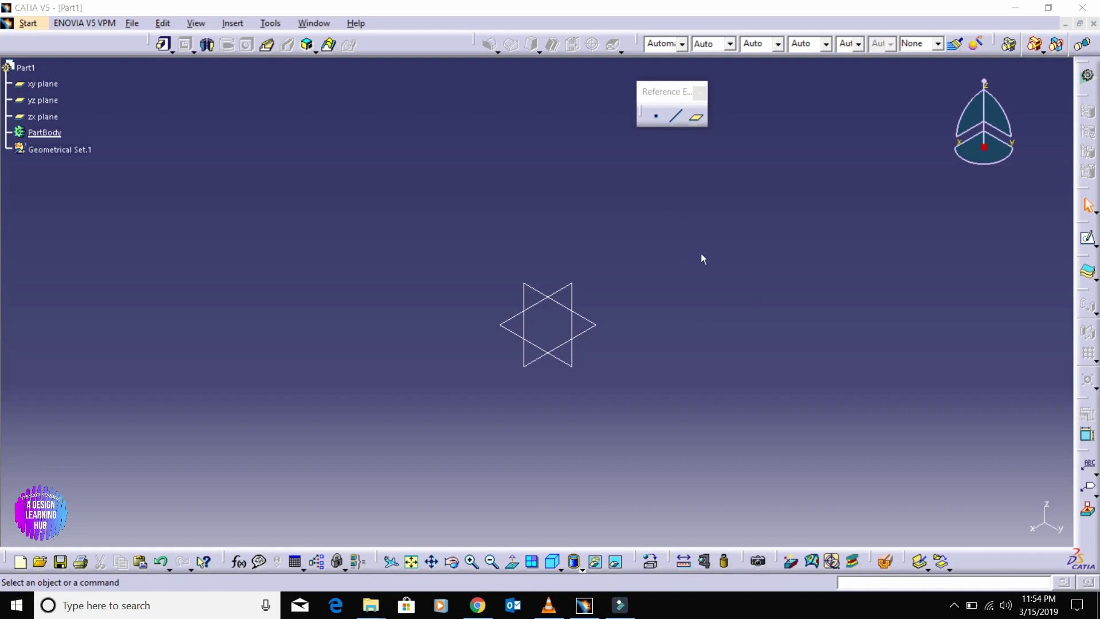
Start a Point-Point line, keep the Point-Point type, and cancel it unfinished.
left_click(745, 272)
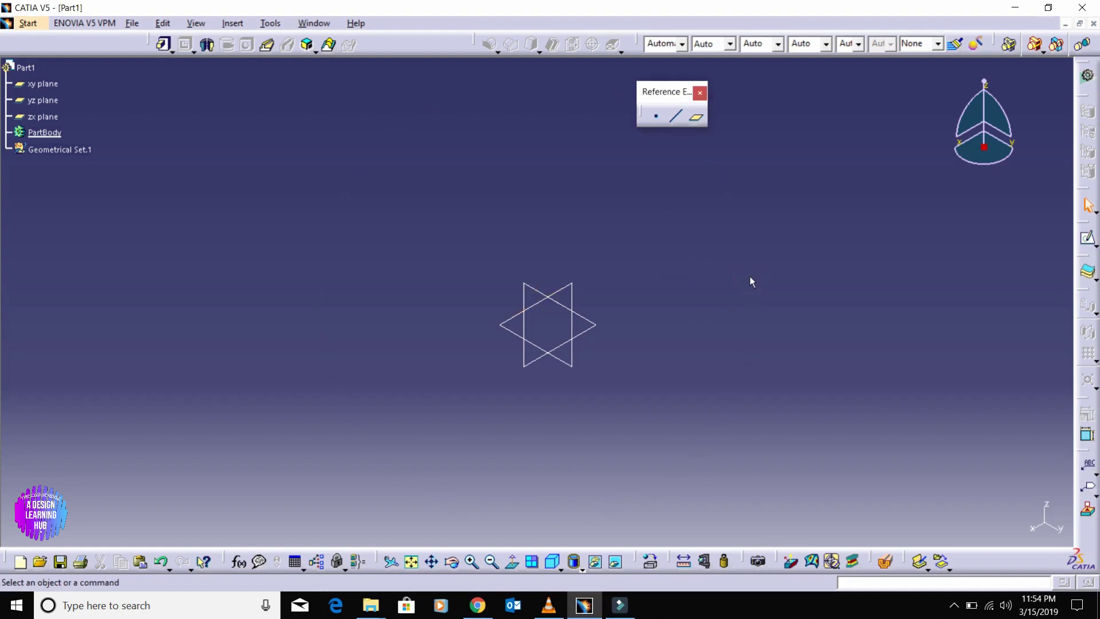
left_click(676, 118)
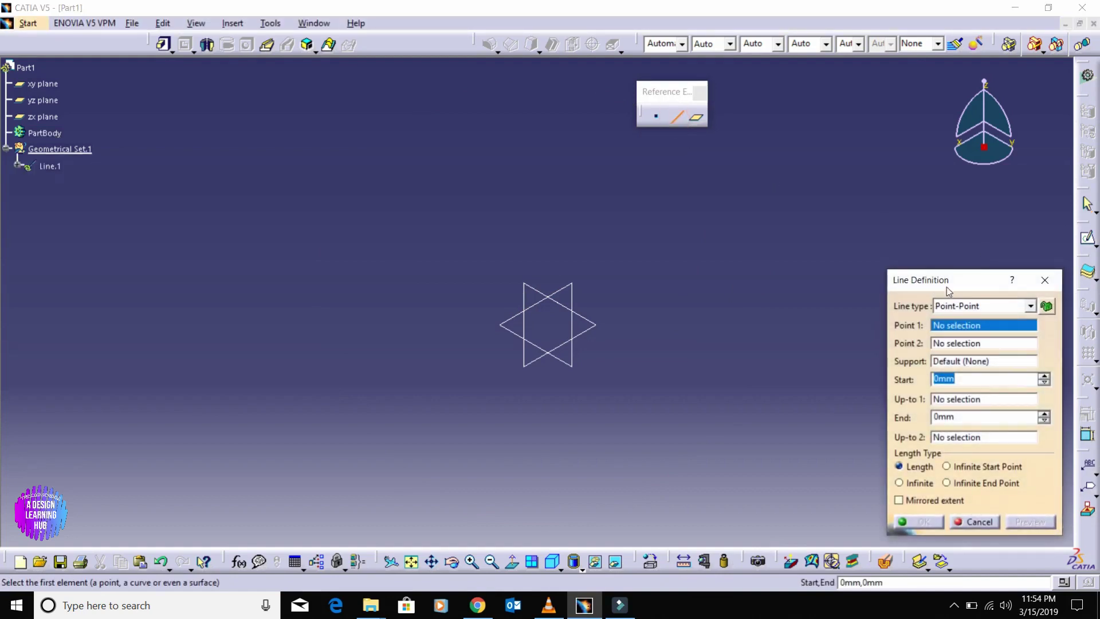
left_click_drag(947, 286, 931, 255)
left_click(957, 277)
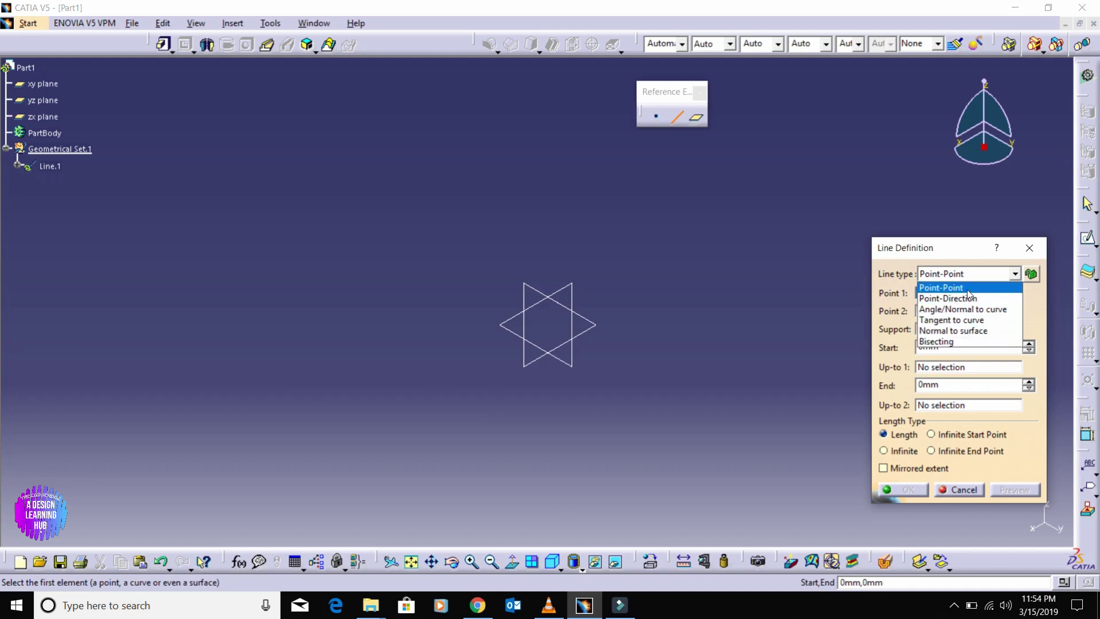
left_click(968, 287)
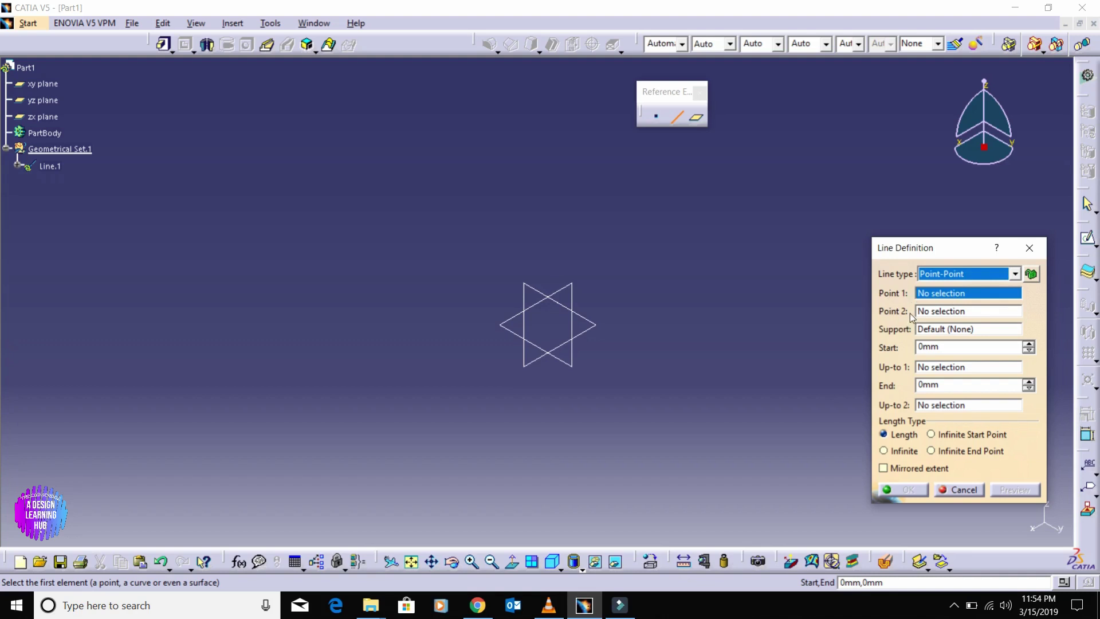
left_click(1030, 248)
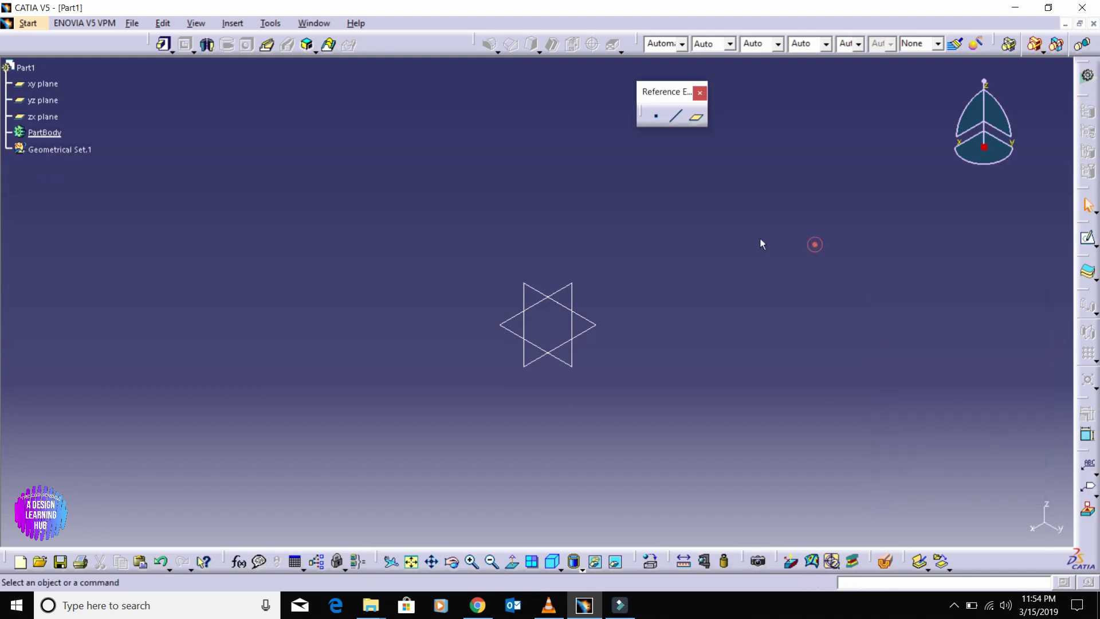
Create Point.10 on the yz plane above-right of the star and Point.11 on the zx plane.
left_click(658, 118)
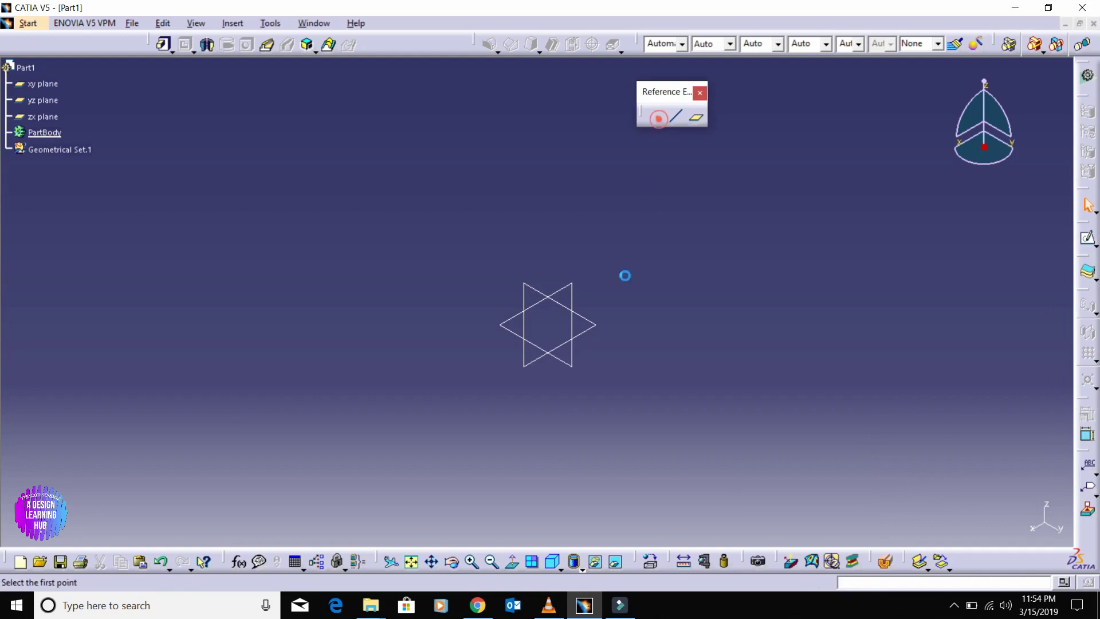
left_click(570, 361)
left_click(687, 265)
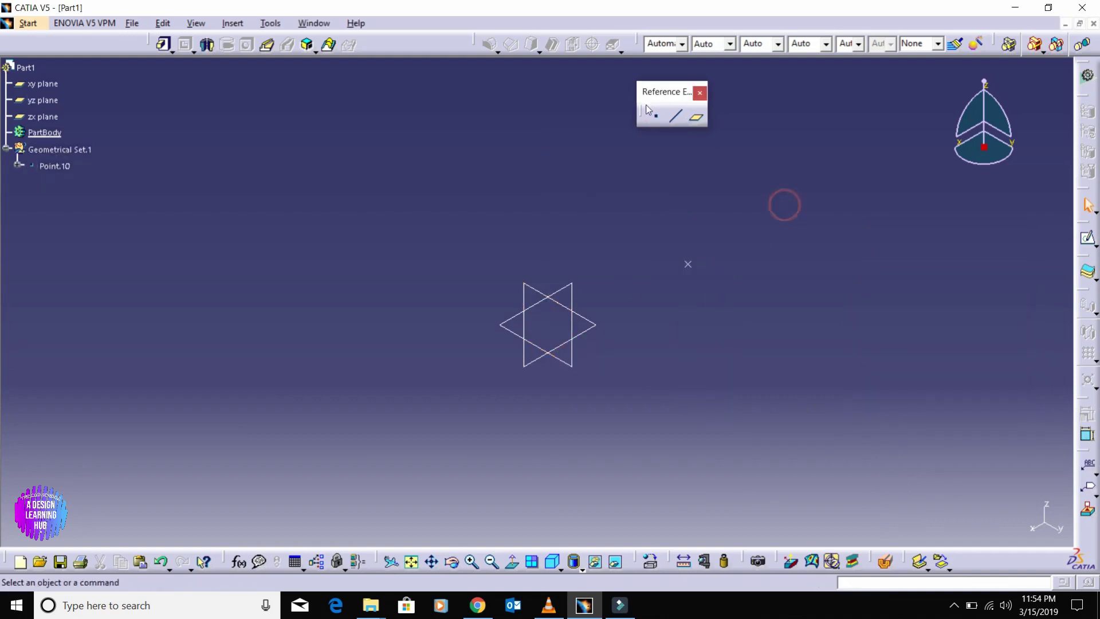
left_click(656, 117)
left_click(531, 368)
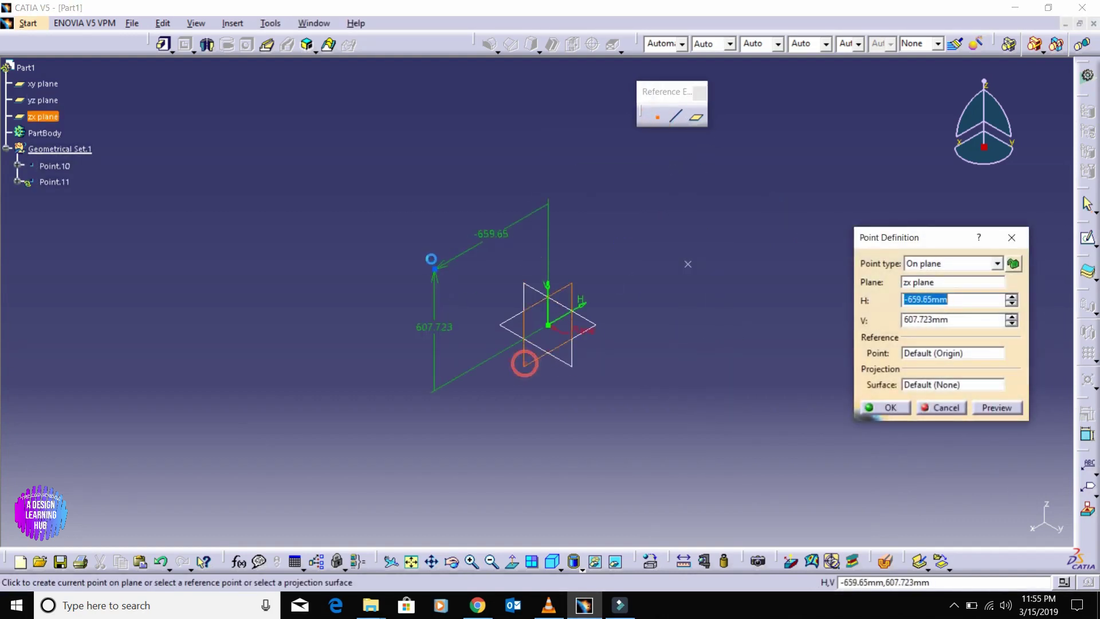
key("Return")
Preview a Point-Point line from Point.10 to Point.11 with a 300mm start extension.
left_click(679, 118)
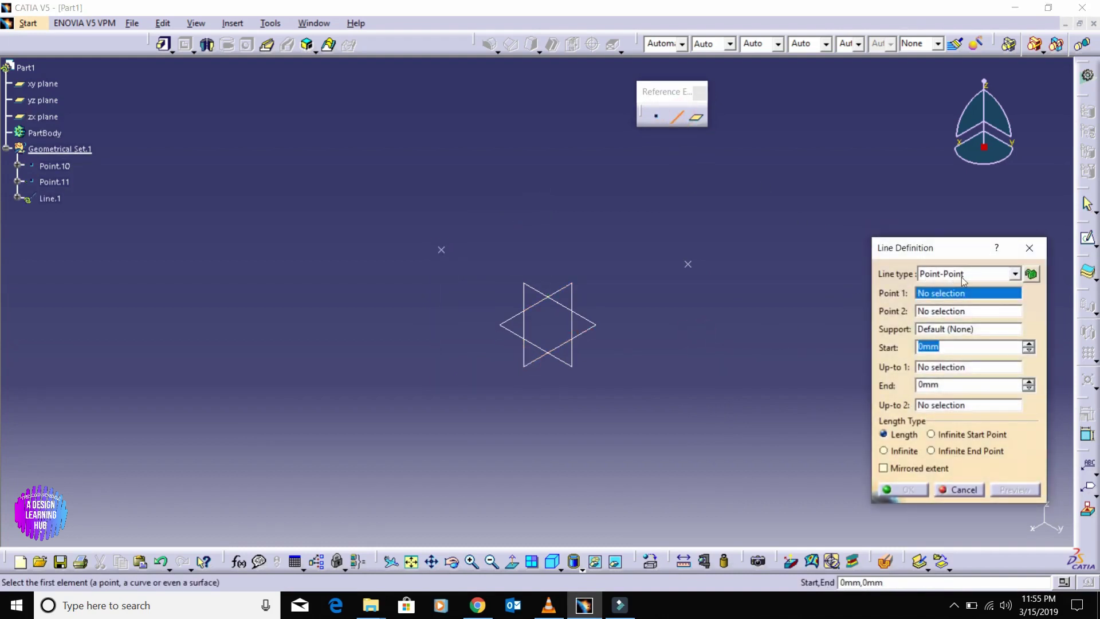
left_click(688, 263)
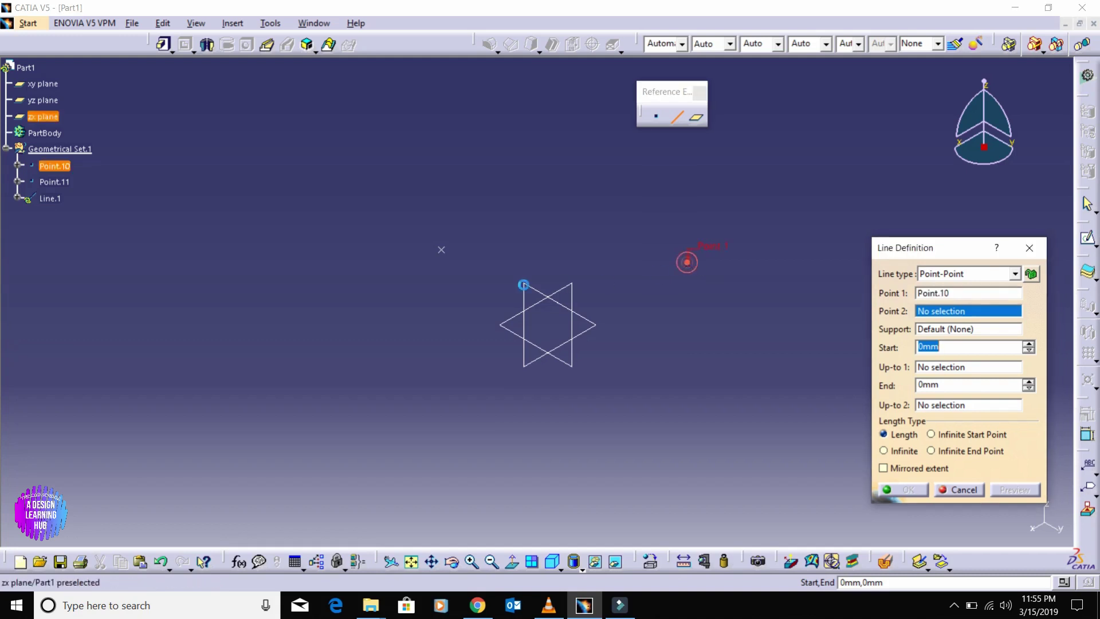
left_click(442, 251)
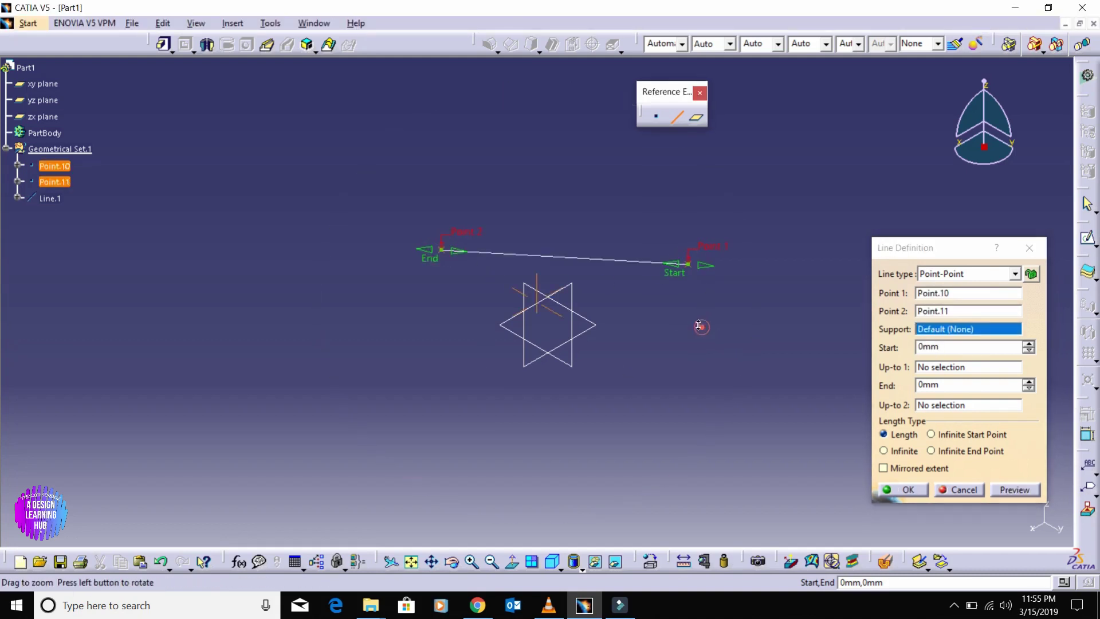
middle_click_drag(726, 345, 699, 296)
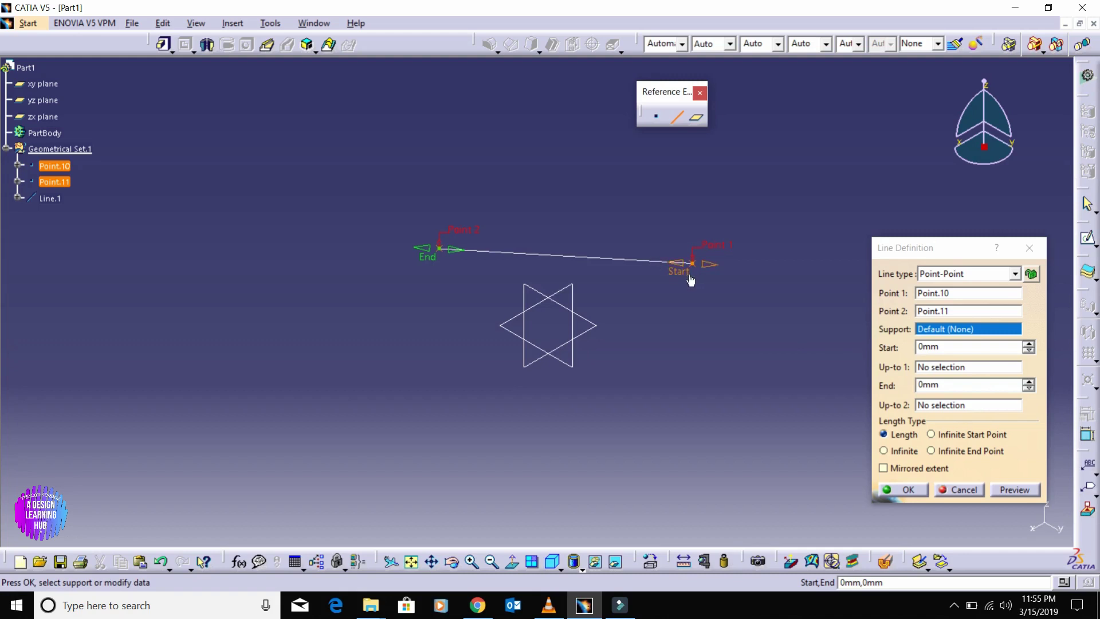
left_click_drag(683, 280, 785, 298)
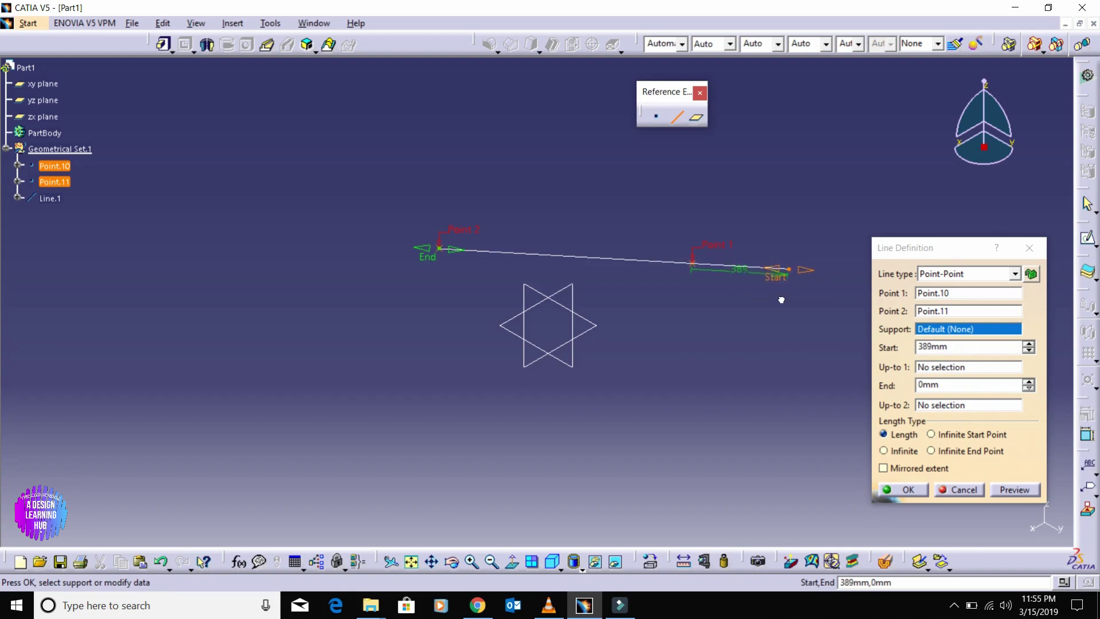
double_click(973, 348)
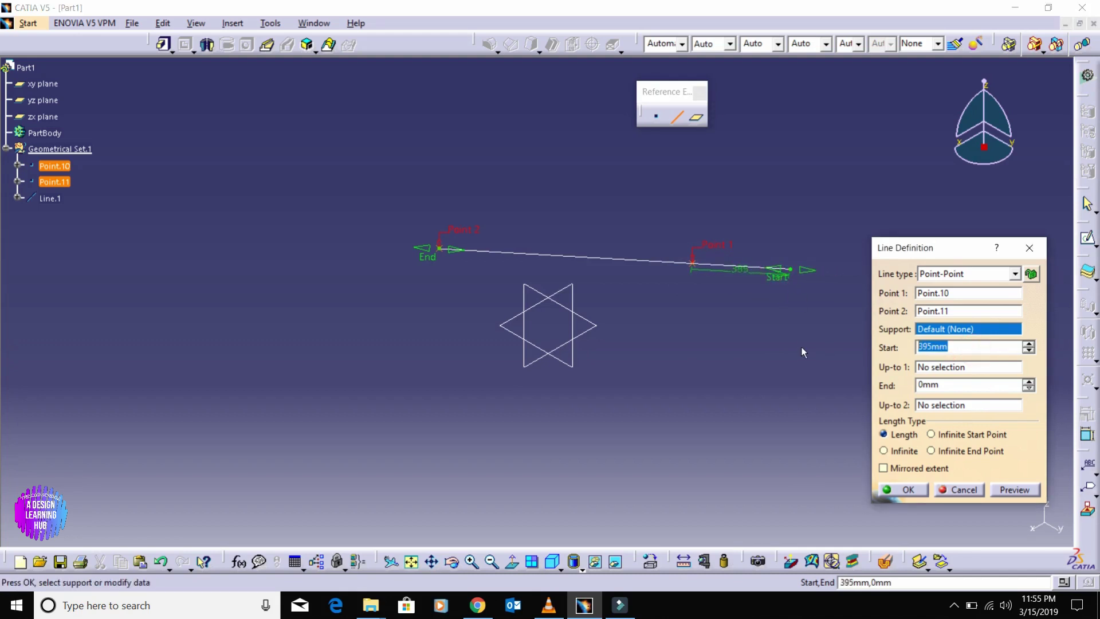
type("300")
left_click(712, 366)
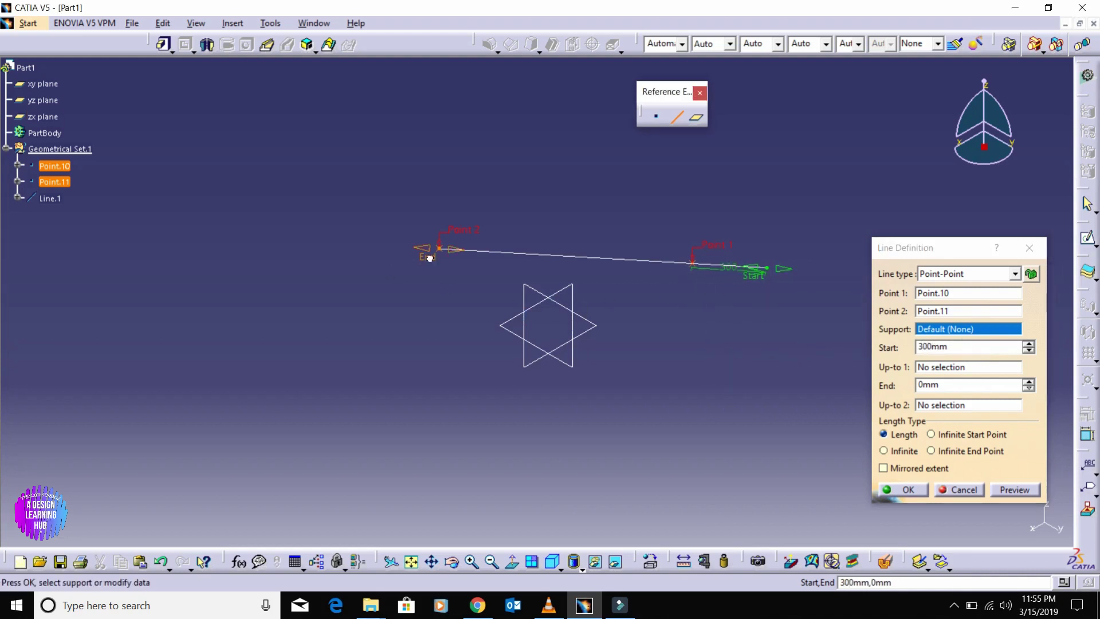
Stretch the line's end extension to 997mm, cancel the line, and select Point.11.
left_click_drag(428, 257, 370, 253)
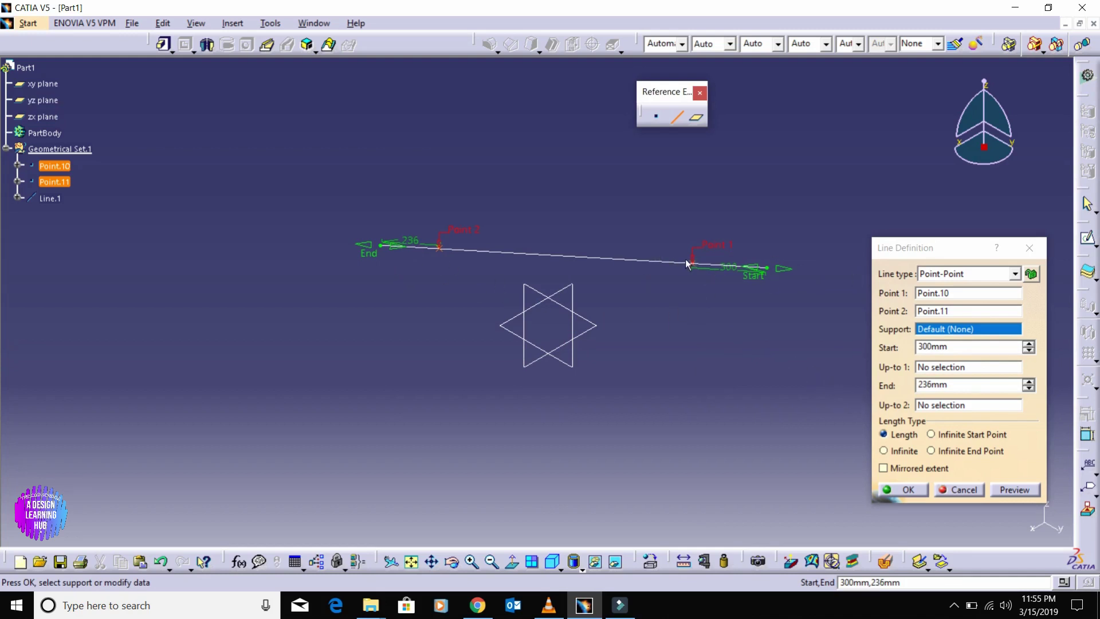
left_click_drag(377, 262, 184, 260)
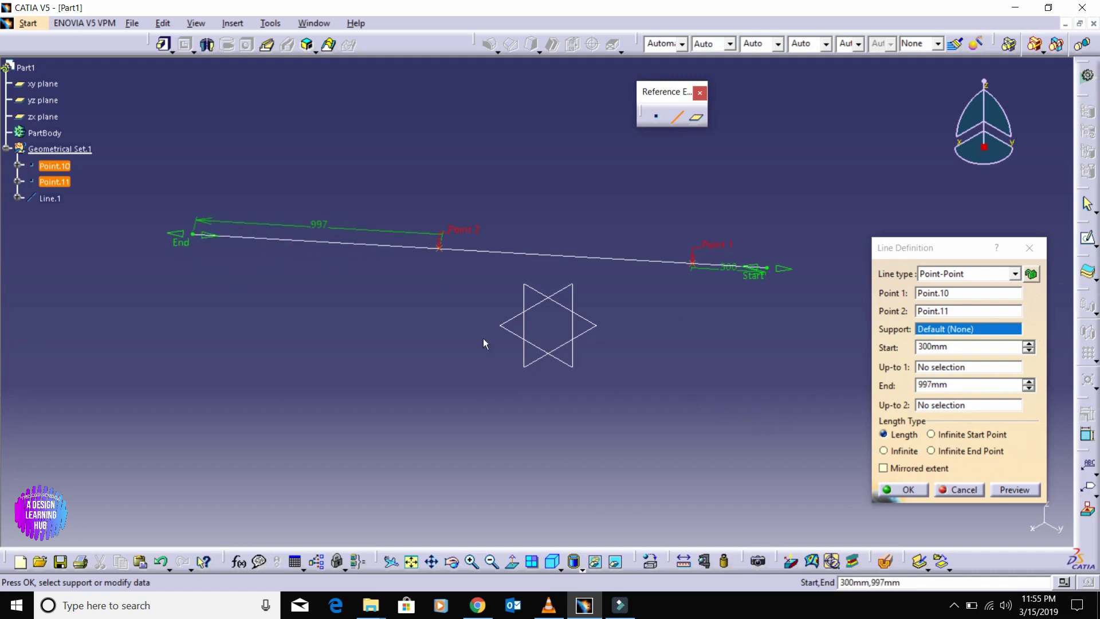
left_click(1030, 249)
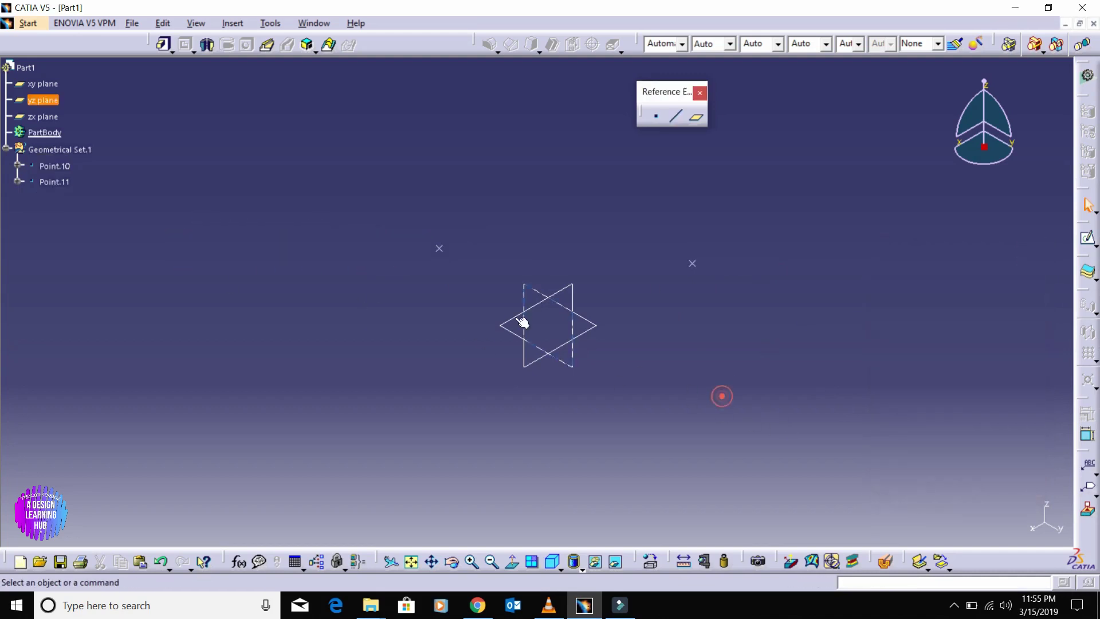
left_click_drag(479, 194, 325, 322)
Delete Point.11, then try a Point-Direction line and cancel it.
key("Delete")
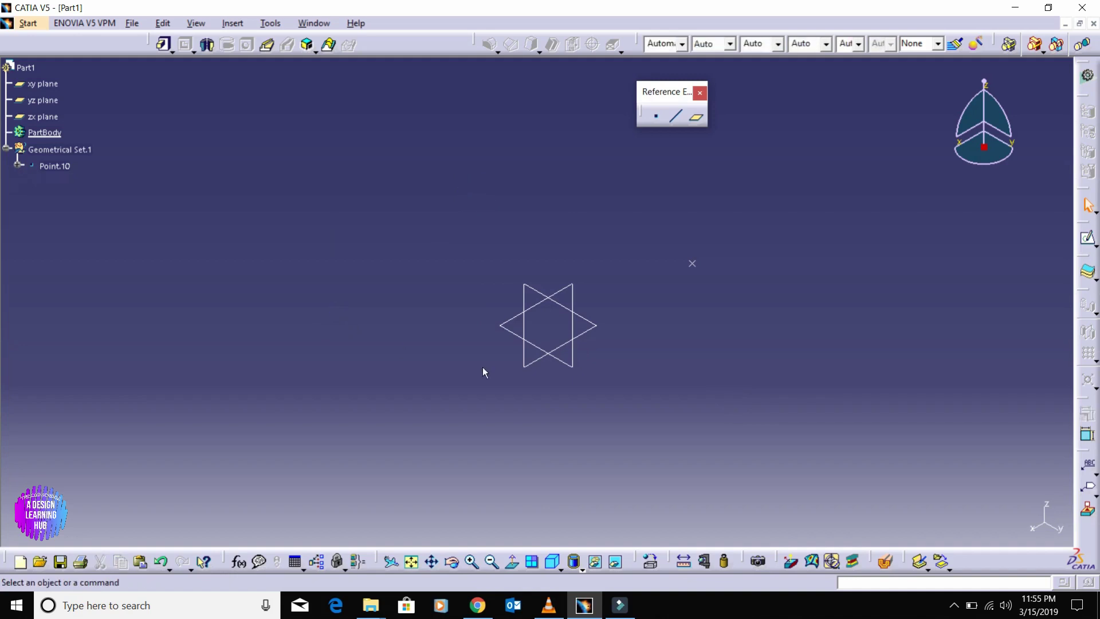
left_click(676, 116)
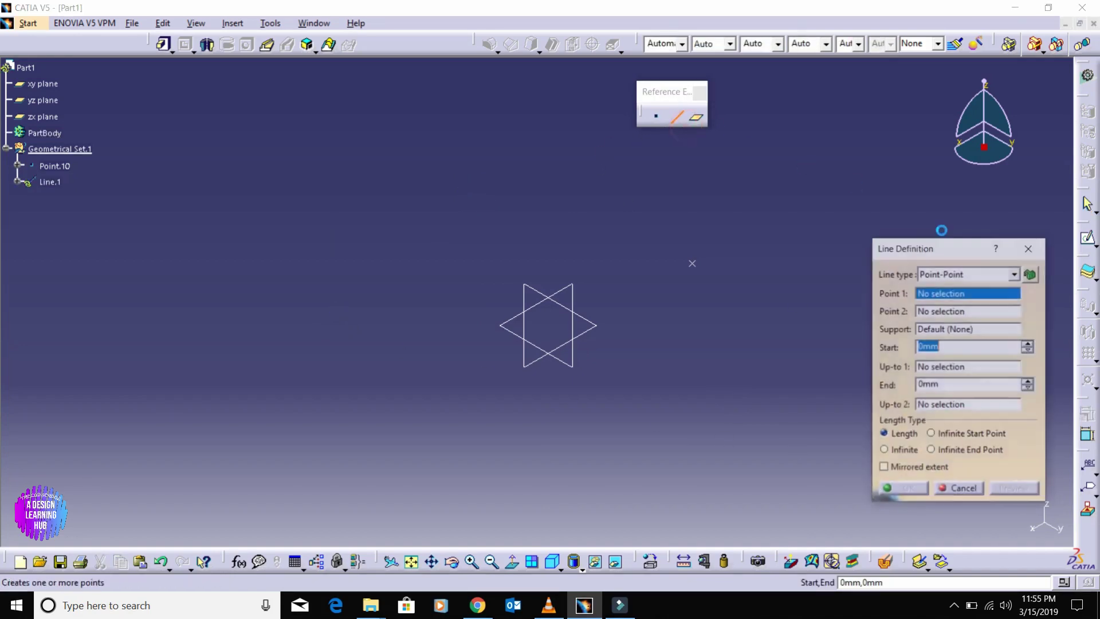
left_click(975, 270)
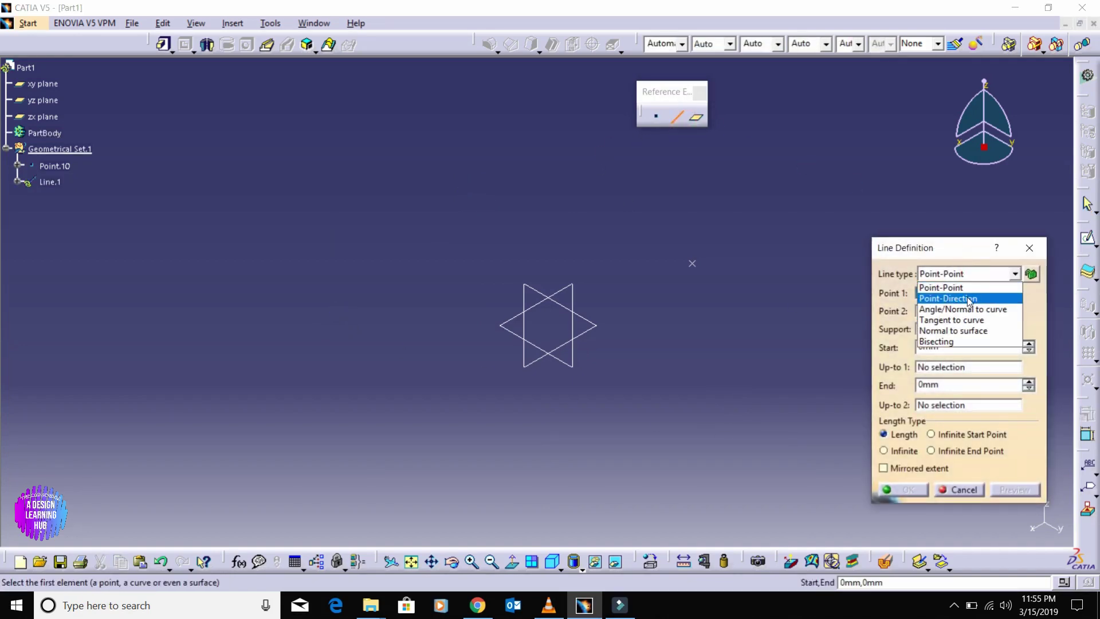
left_click(970, 298)
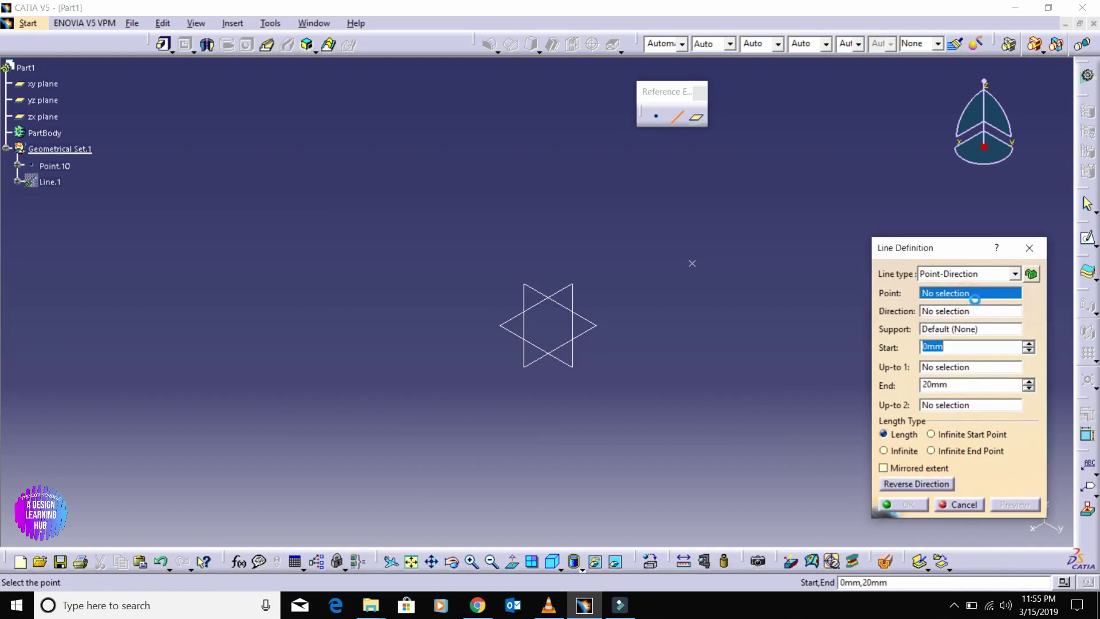
left_click(1030, 248)
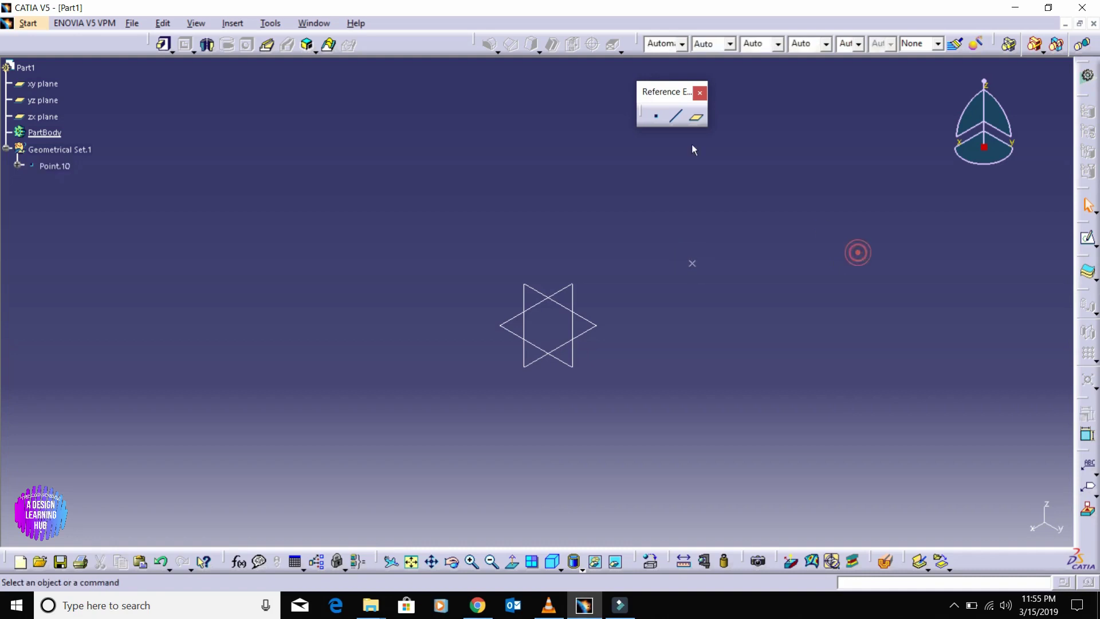
Start a Point-Direction line through Point.10 along the X component.
left_click(673, 121)
left_click(941, 274)
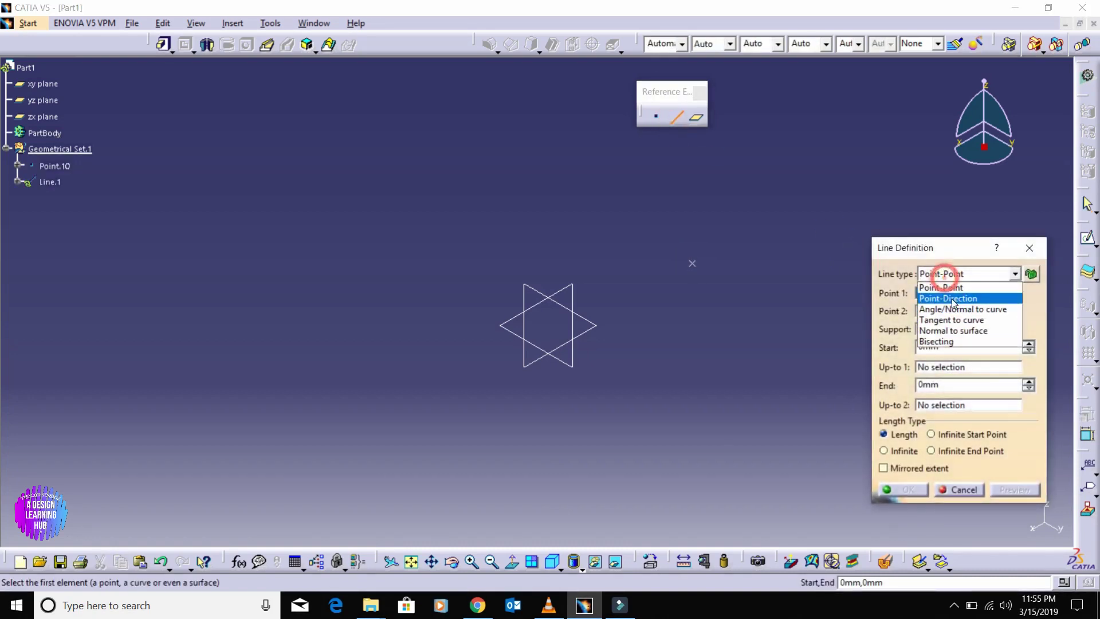
left_click(951, 295)
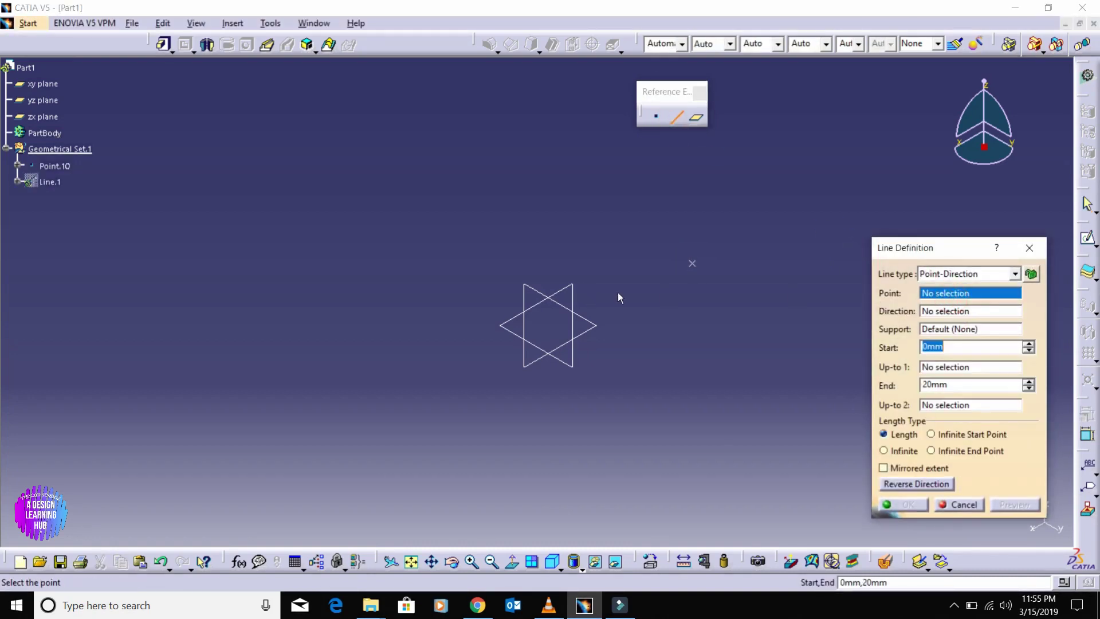
left_click(692, 264)
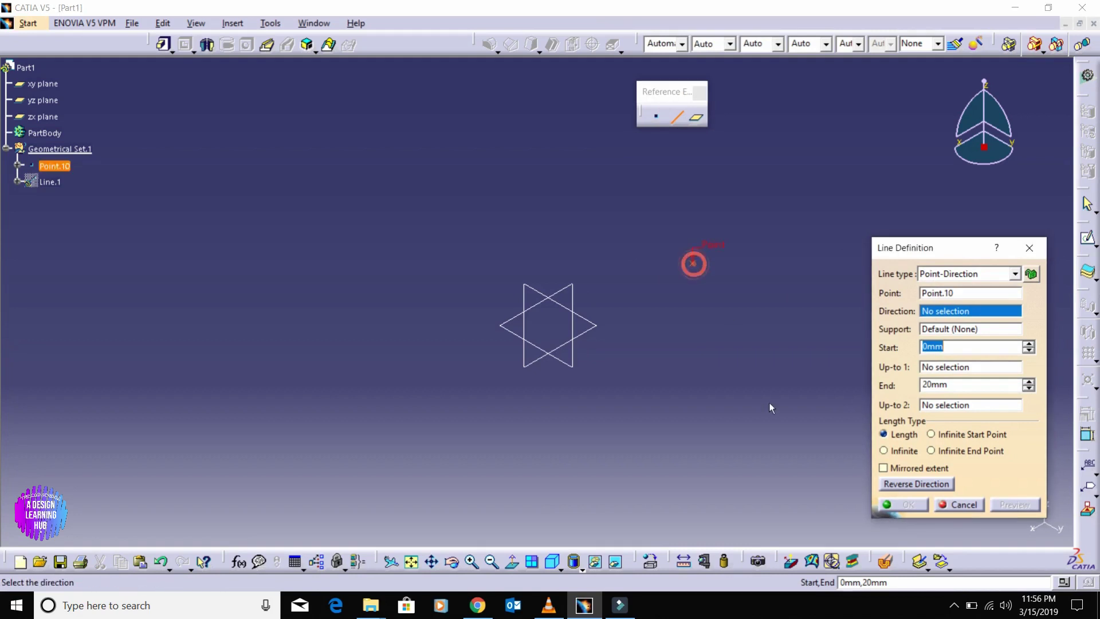
right_click(969, 320)
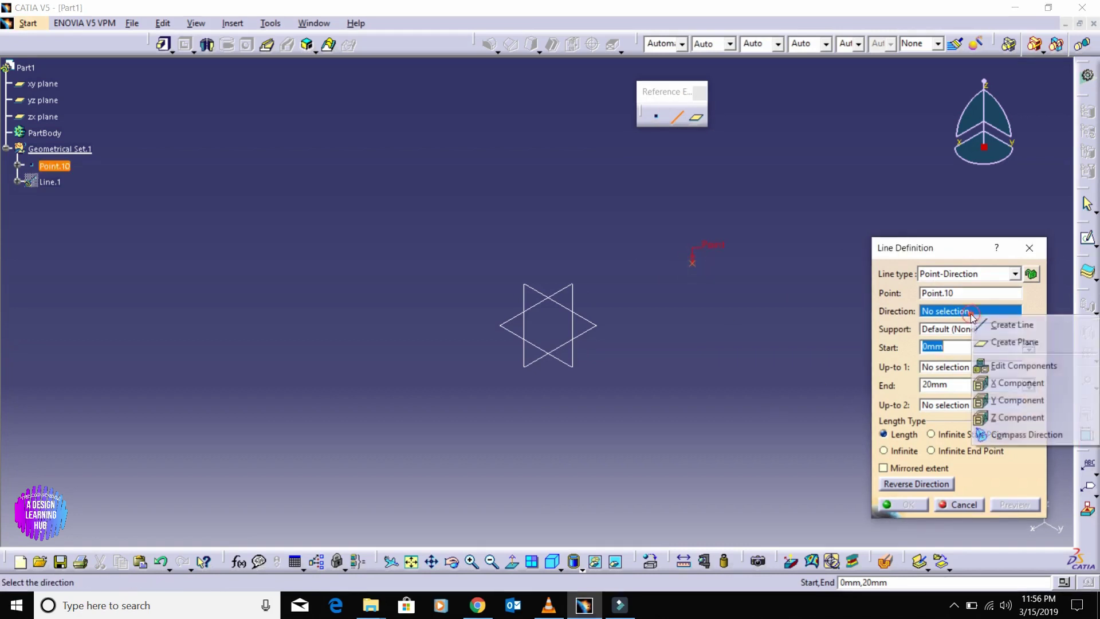
left_click(1001, 382)
middle_click_drag(648, 341, 663, 336)
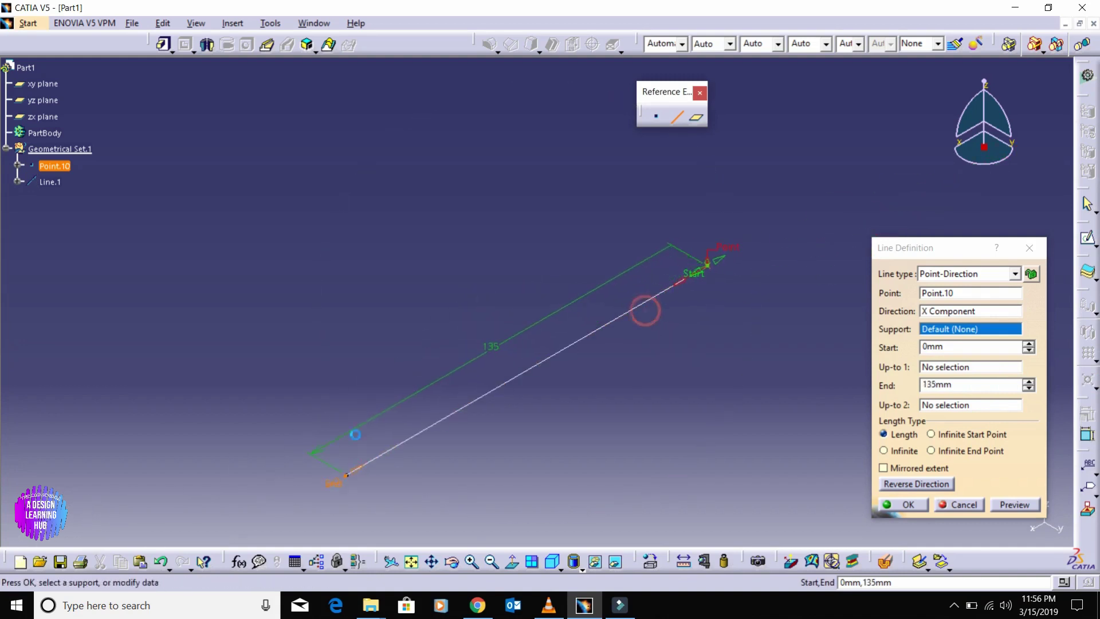
Turn on Mirrored extent, set the line to 300mm each way, and create Line.1.
left_click_drag(646, 317, 479, 338)
middle_click_drag(587, 325, 590, 325)
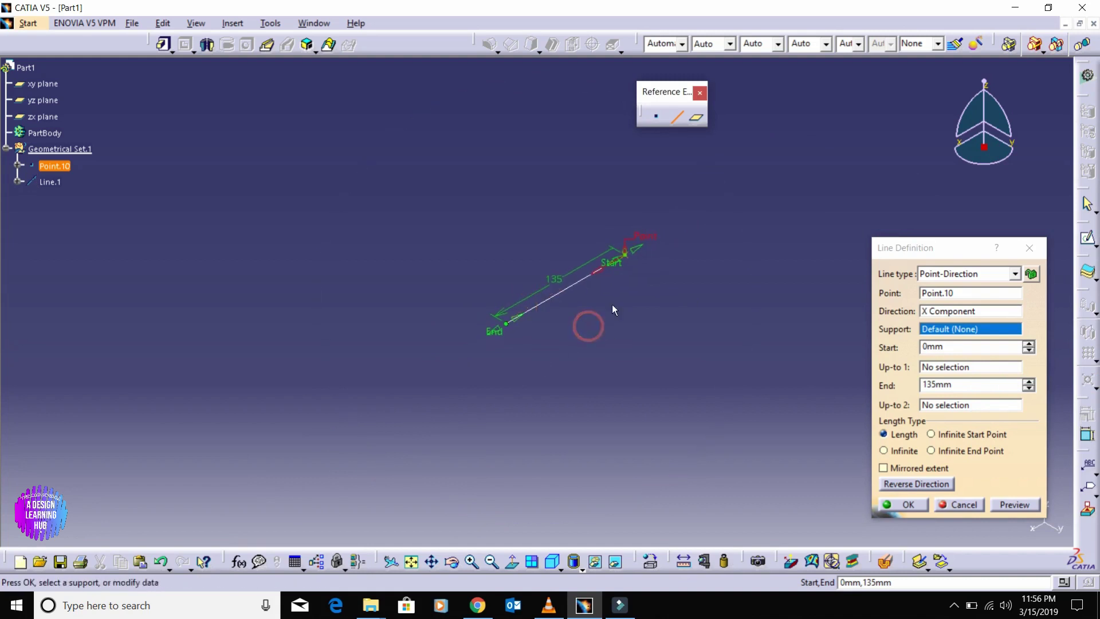
left_click_drag(491, 327, 416, 373)
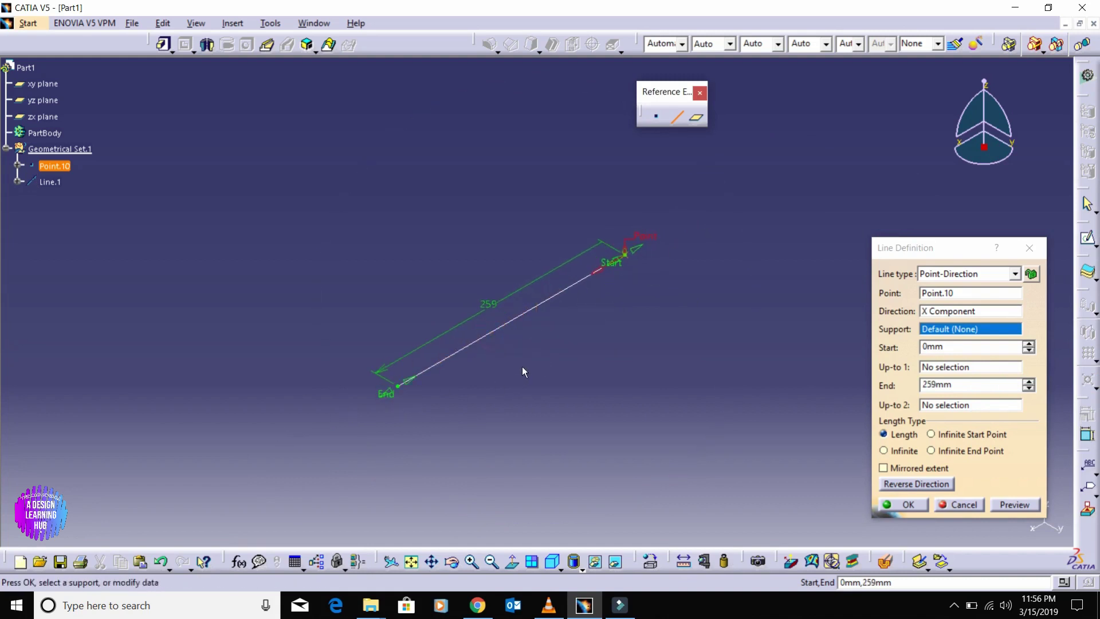
middle_click_drag(522, 368, 520, 364)
left_click_drag(401, 380, 407, 397)
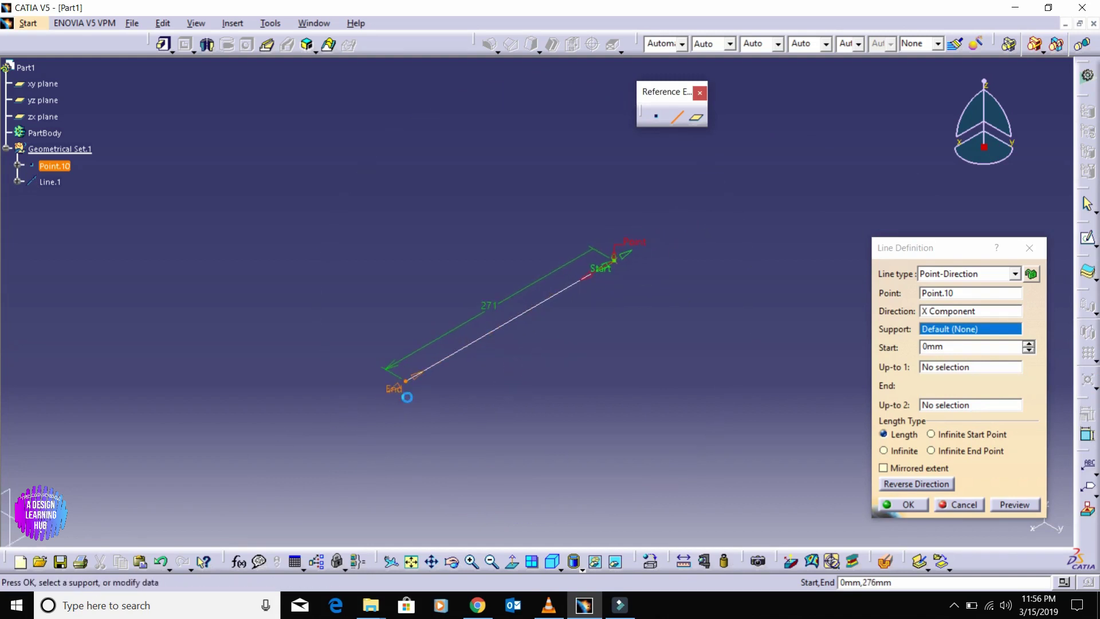
left_click(893, 469)
middle_click_drag(609, 386, 422, 356)
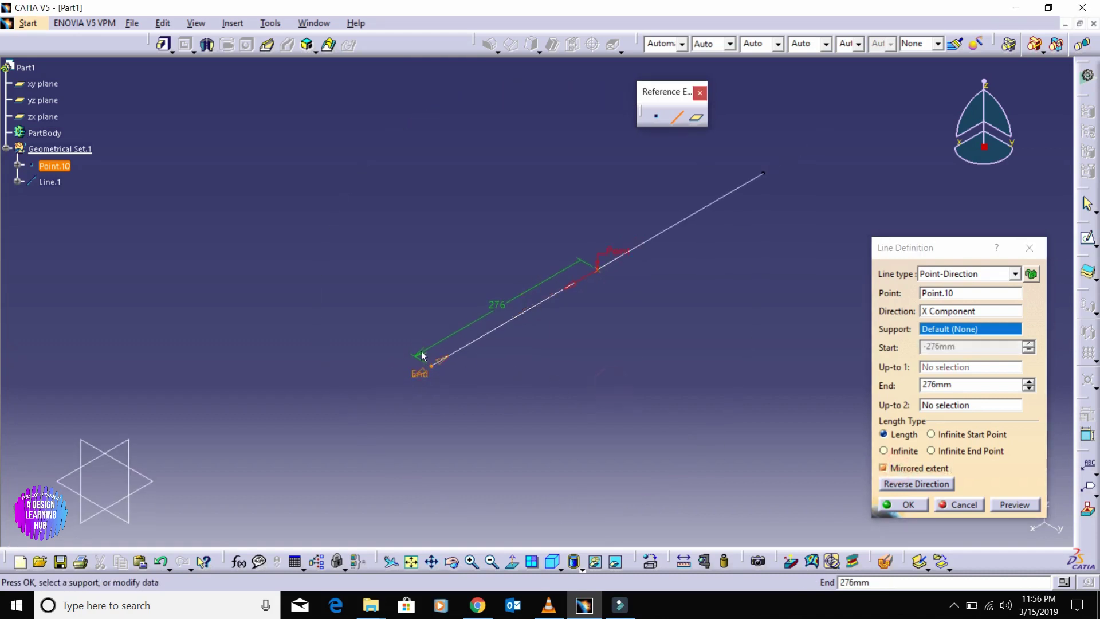
left_click_drag(438, 368, 411, 387)
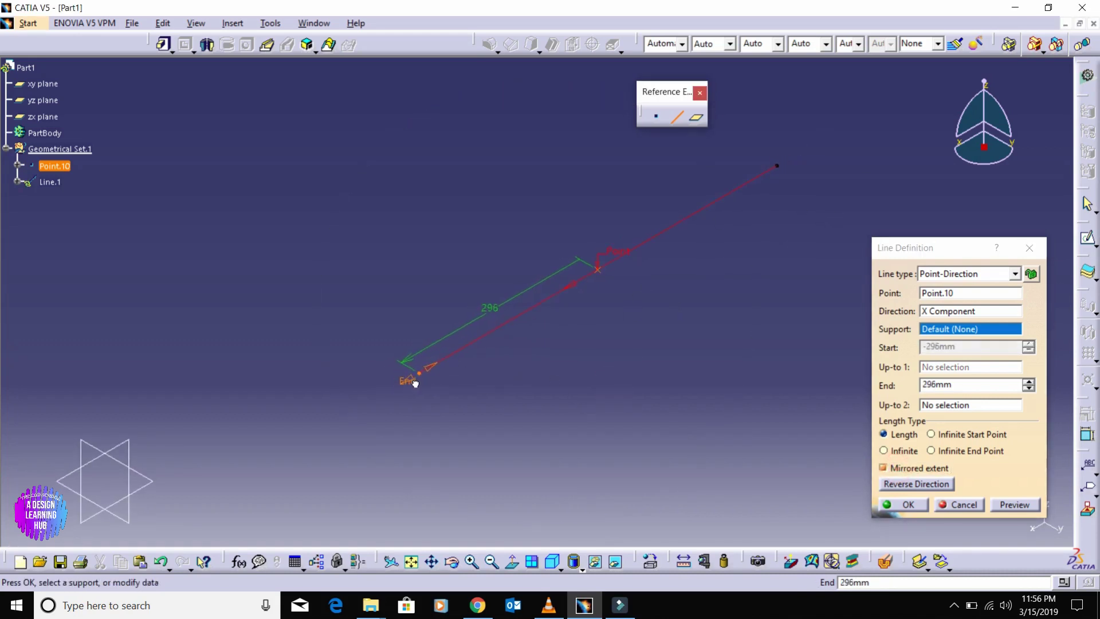
left_click_drag(411, 386, 414, 391)
left_click(905, 504)
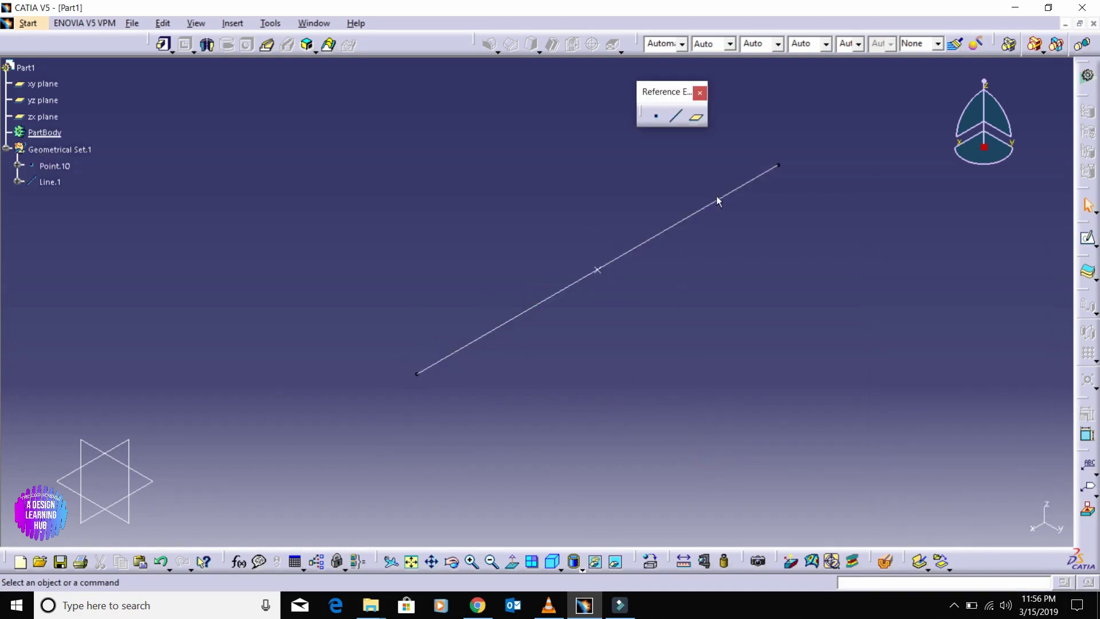
Create a Point-Direction line through Point.10 along the Y component.
left_click(676, 116)
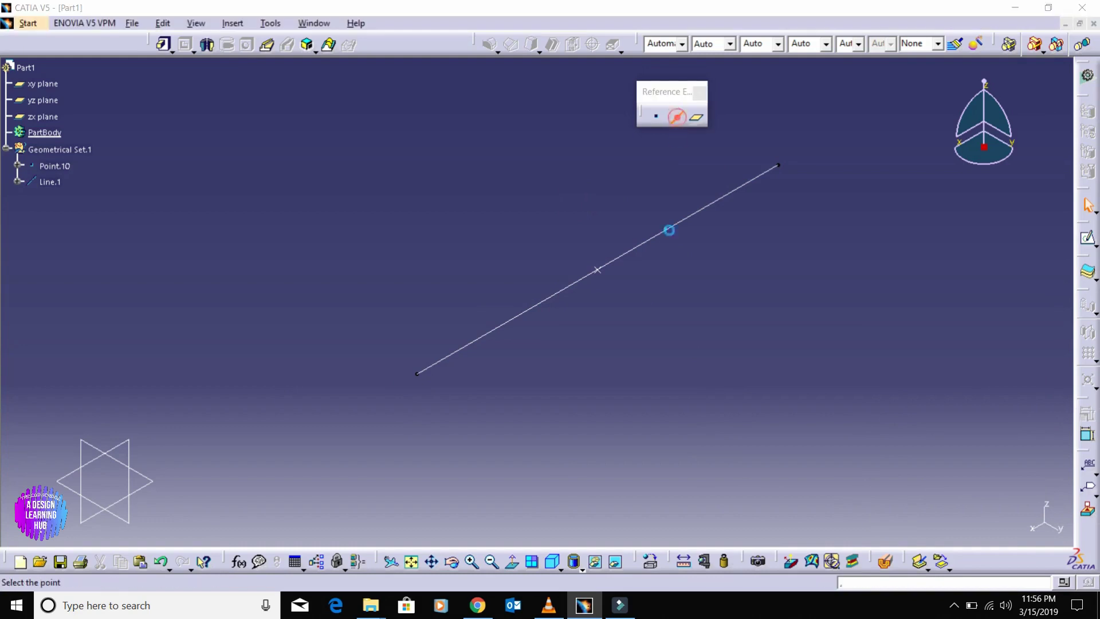
left_click(598, 269)
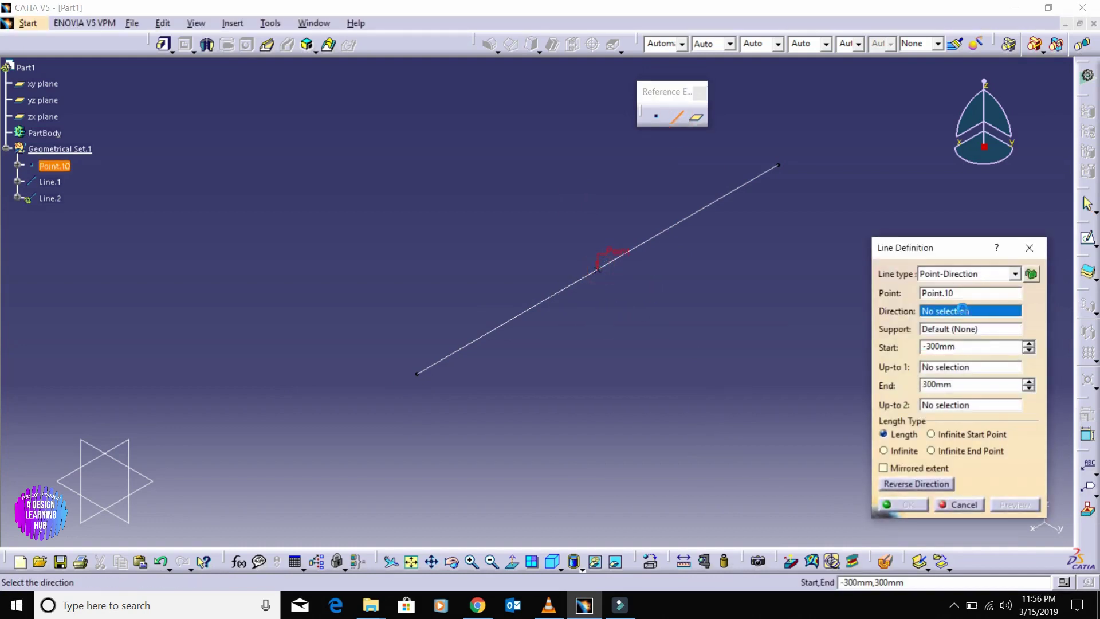
right_click(972, 312)
left_click(1006, 397)
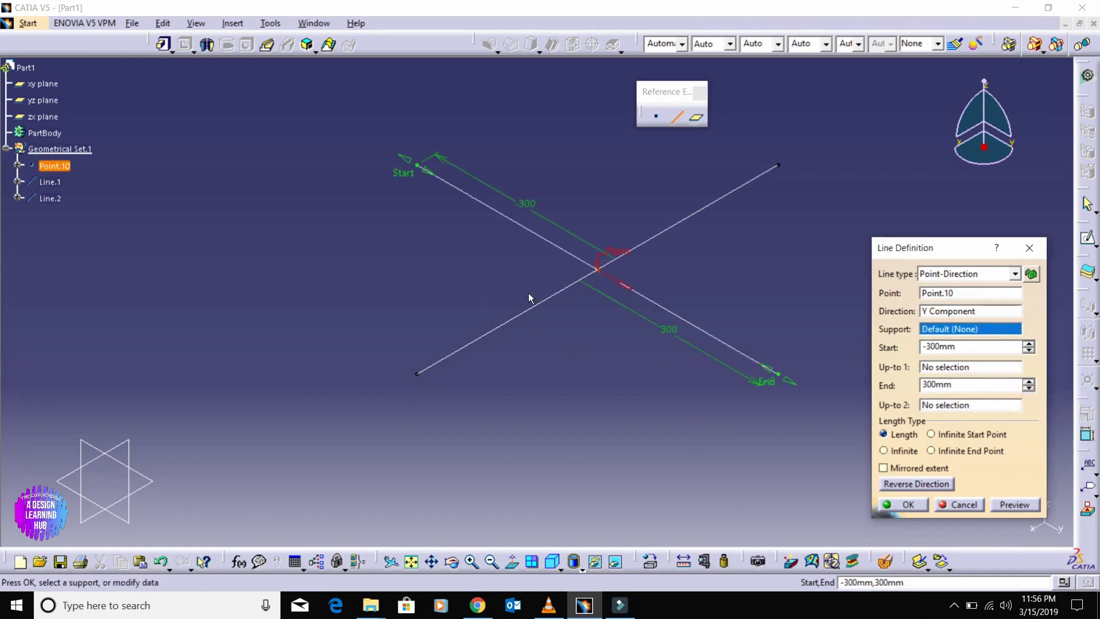
middle_click_drag(528, 294, 523, 290)
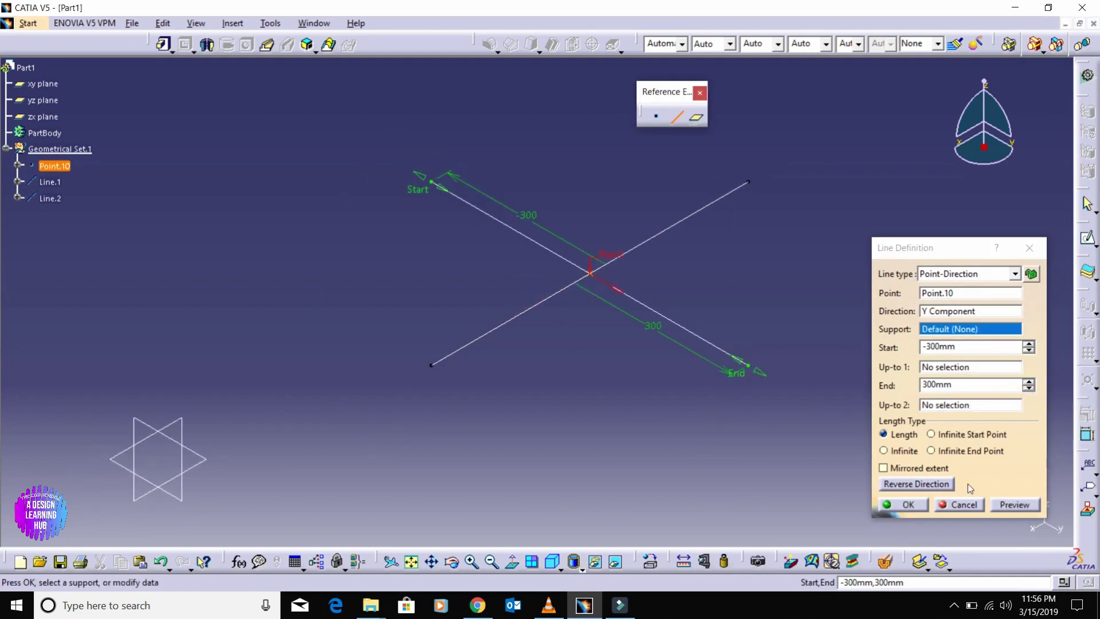
left_click(905, 504)
Add a vertical line through Point.10 normal to the xy plane, then box-select the point and three lines.
left_click(641, 444)
left_click(676, 116)
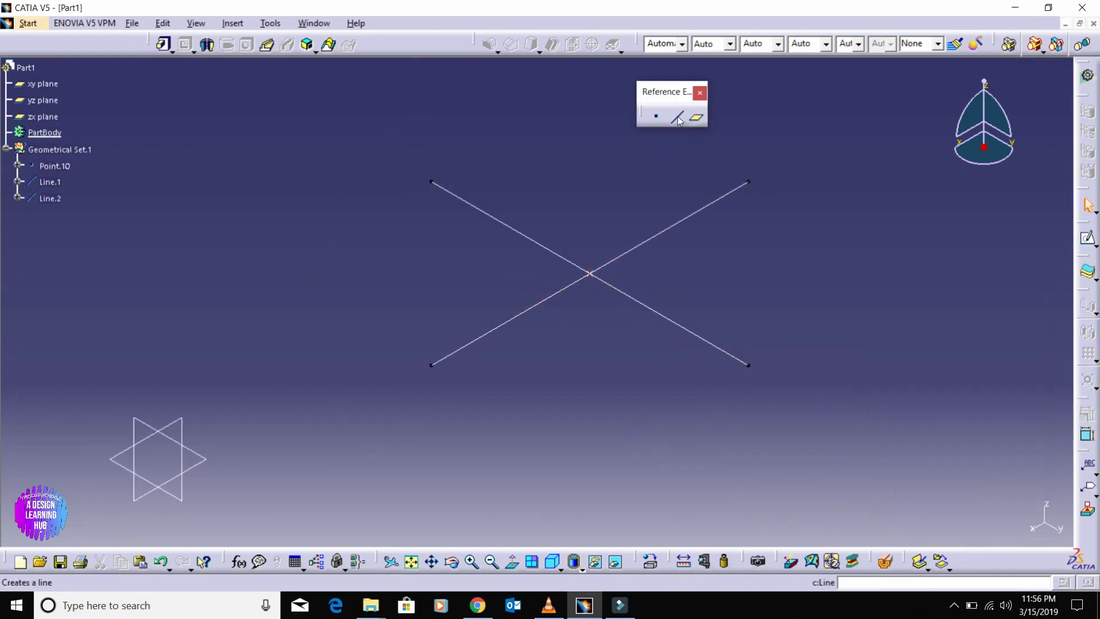
left_click(590, 273)
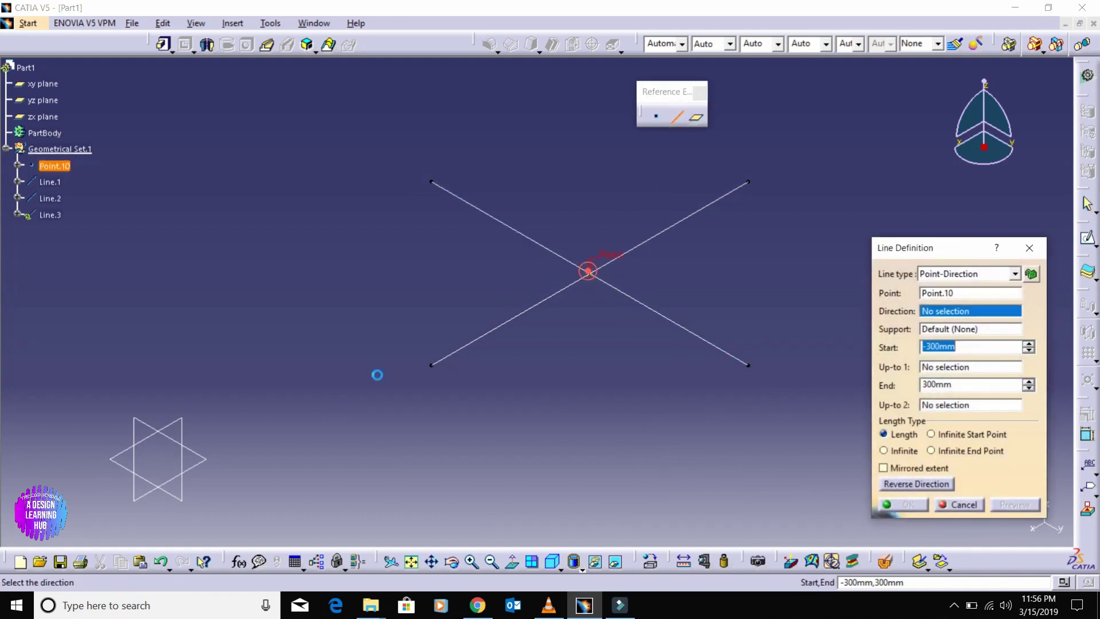
left_click(196, 462)
left_click(894, 505)
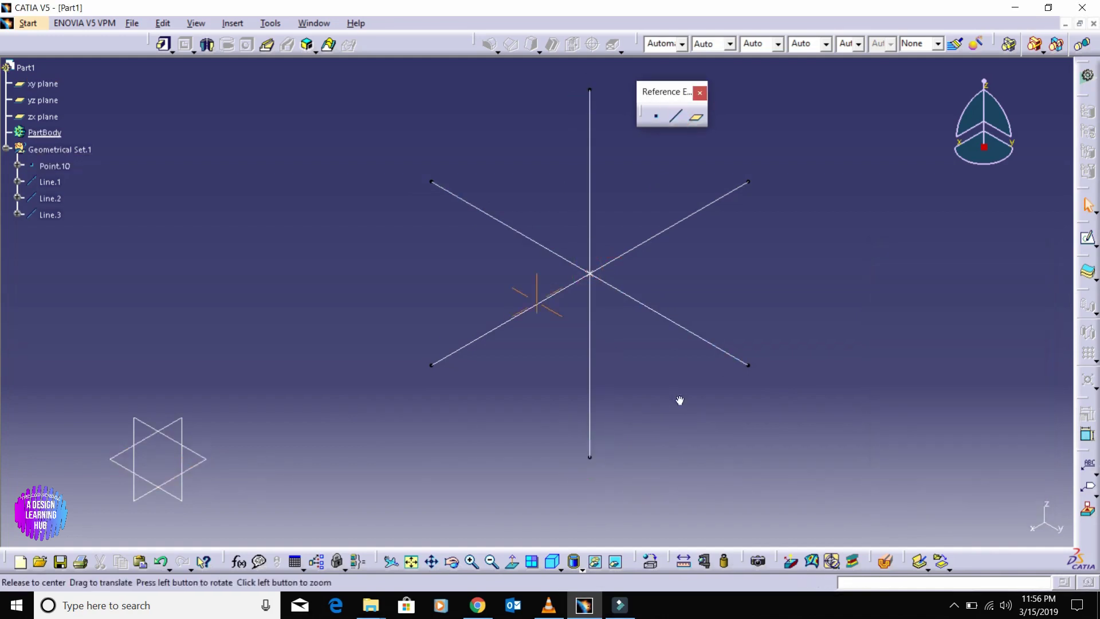
mouse_move(530, 429)
middle_mouse_down()
mouse_move(566, 388)
mouse_move(422, 401)
mouse_move(592, 401)
mouse_move(663, 339)
mouse_move(544, 378)
mouse_move(569, 424)
mouse_move(483, 383)
mouse_move(572, 420)
mouse_move(536, 392)
mouse_move(547, 398)
middle_mouse_up()
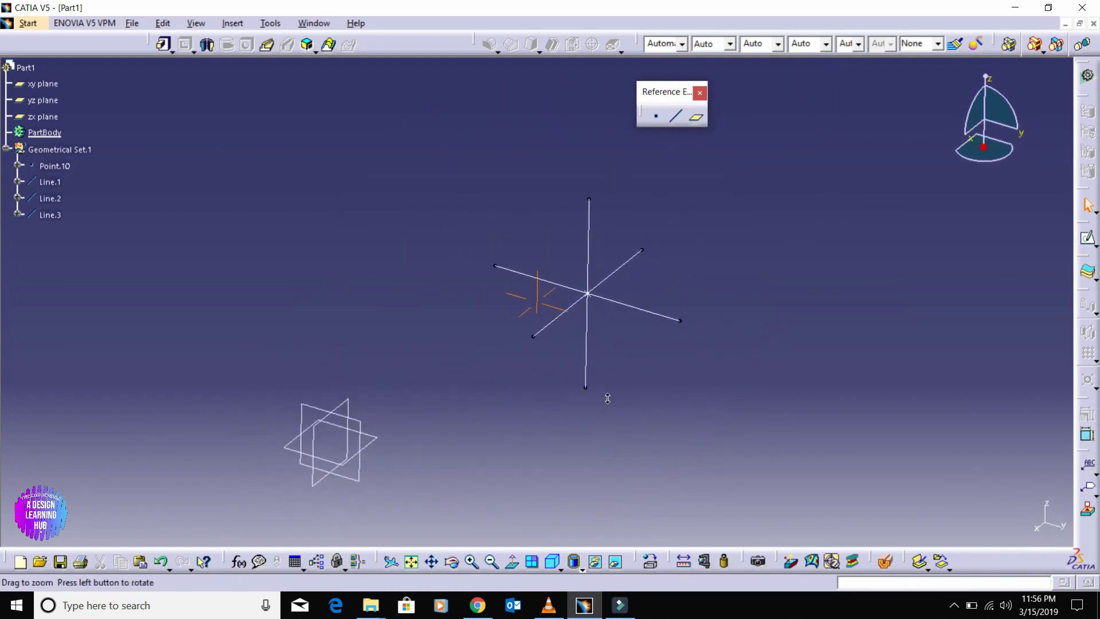
left_click_drag(833, 452, 429, 129)
Delete Point.10 and the three lines, abandon an Angle/Normal to curve line, and select the yz plane.
key("Delete")
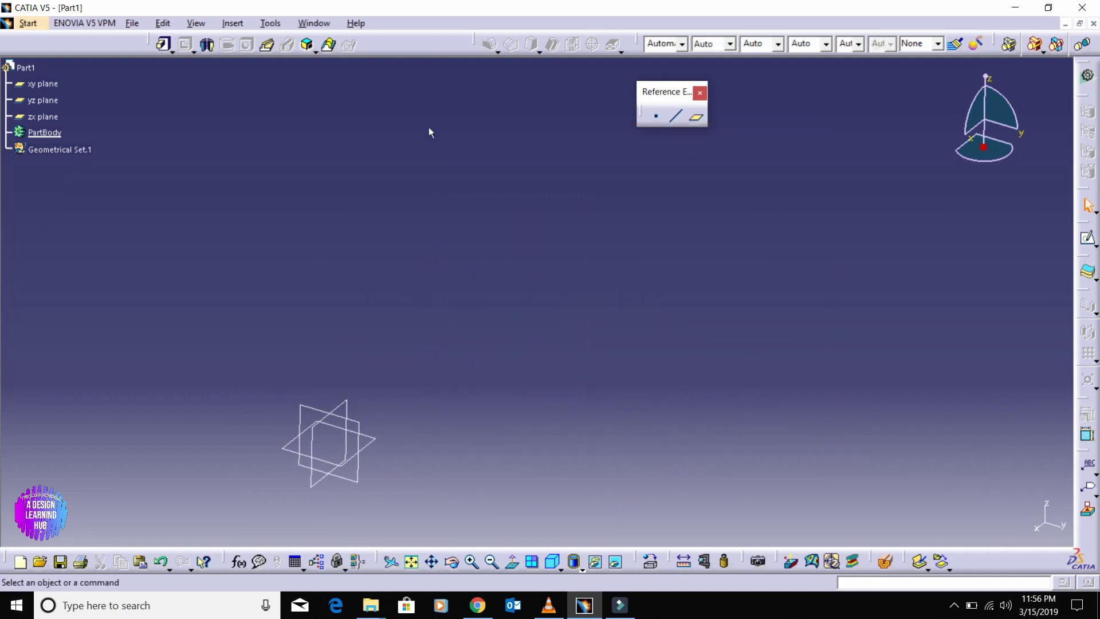
left_click(676, 117)
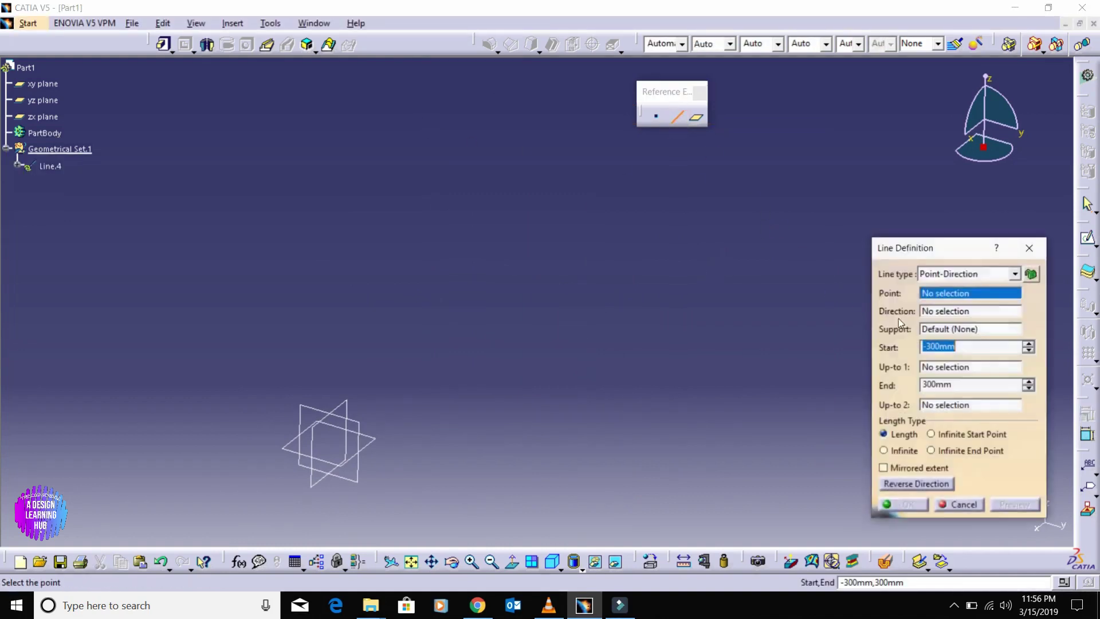
left_click(959, 280)
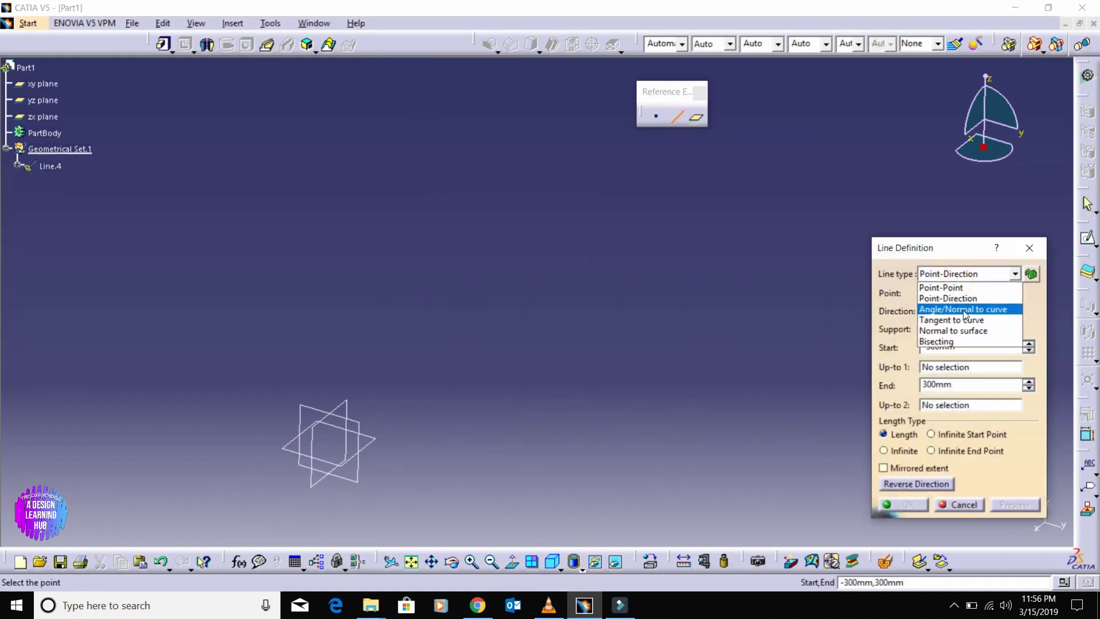
left_click(964, 310)
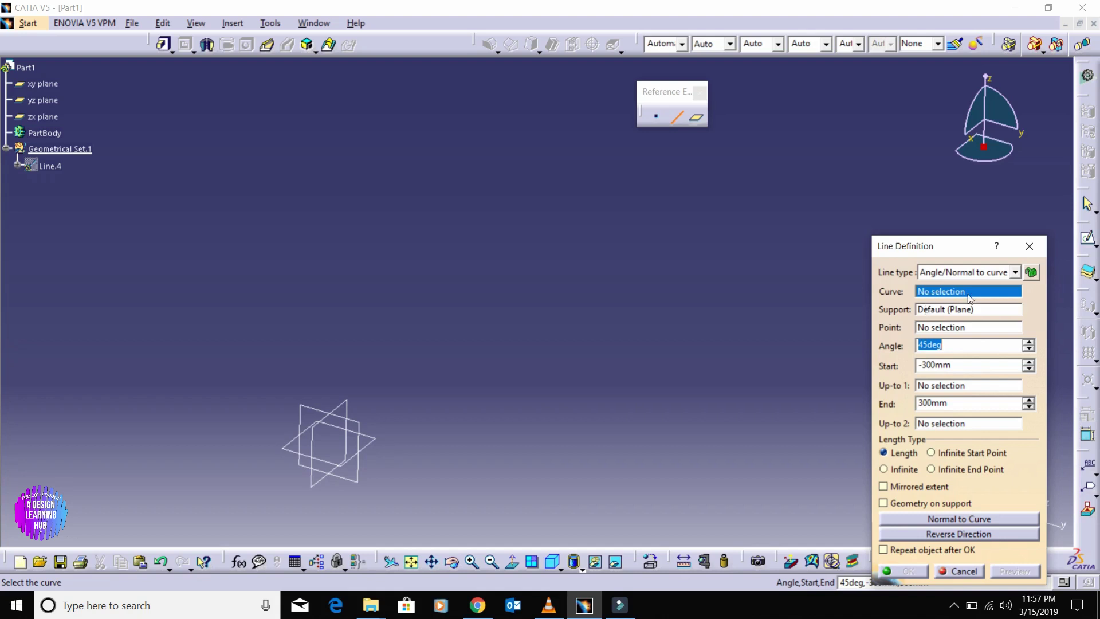
left_click(1029, 246)
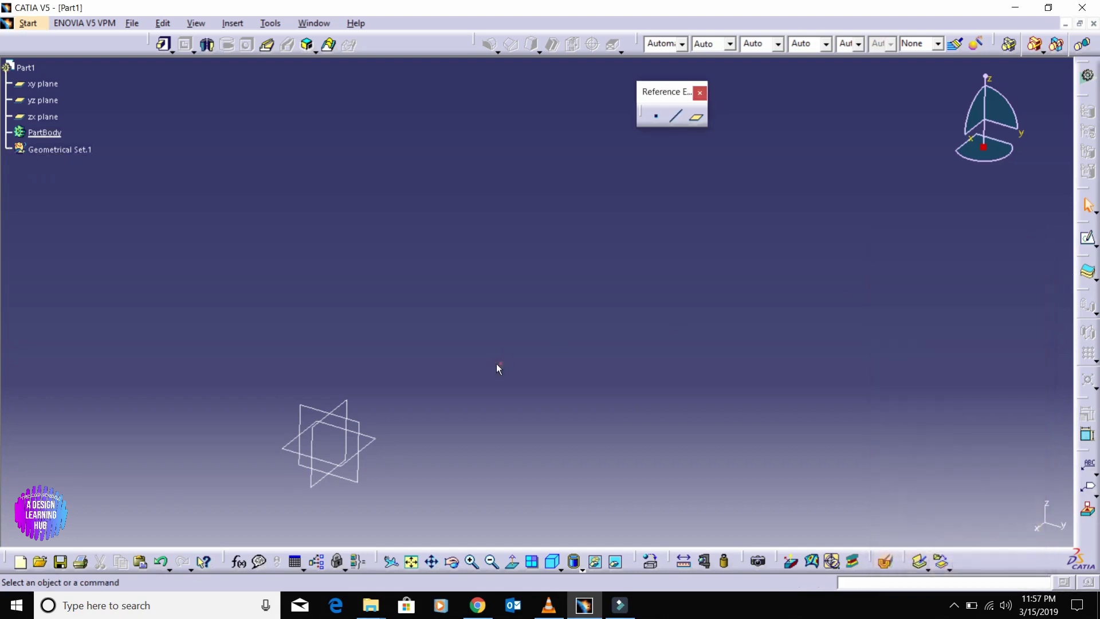
left_click(355, 483)
Sketch a three-point spline on the yz plane and exit back to the 3D part.
left_click(1088, 237)
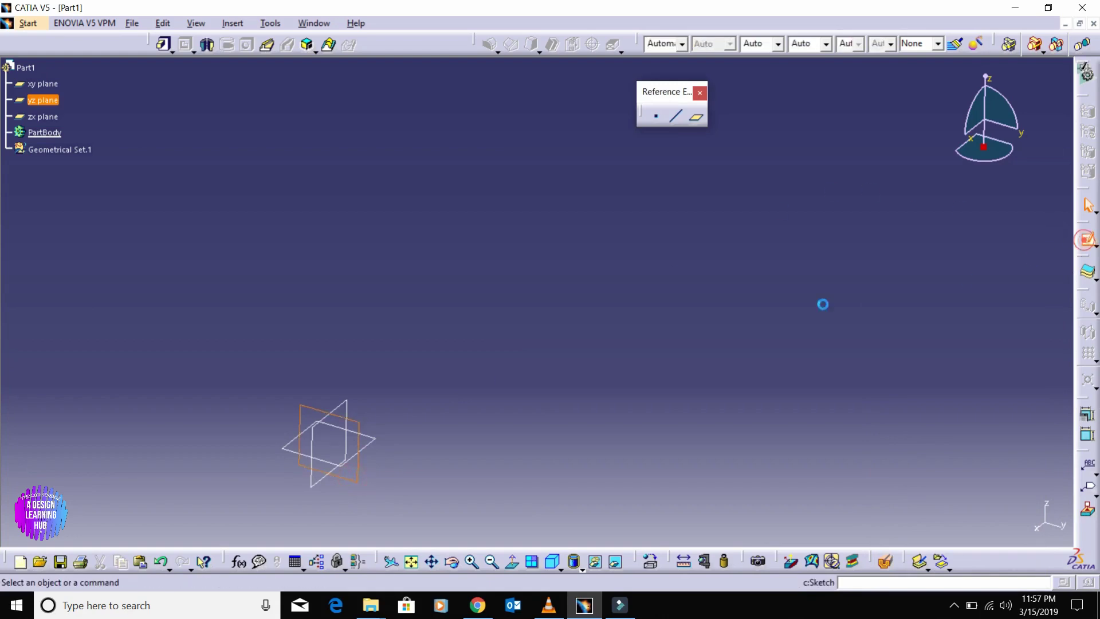
mouse_move(459, 335)
middle_mouse_down()
mouse_move(643, 249)
mouse_move(697, 147)
mouse_move(715, 275)
middle_mouse_up()
left_click(1060, 140)
left_click(225, 279)
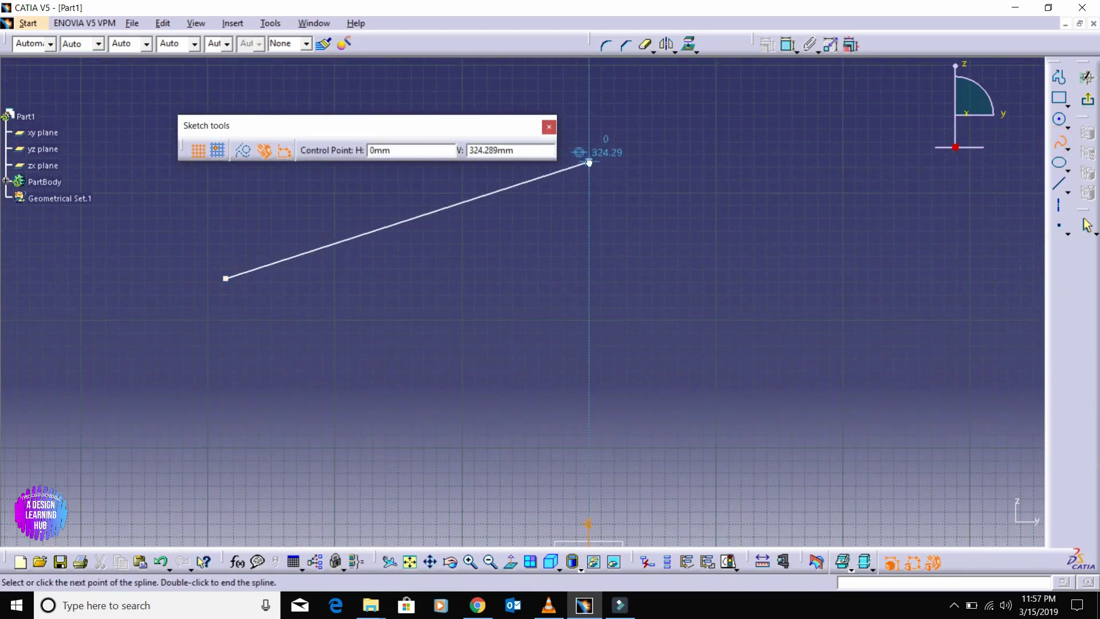
left_click(590, 161)
left_click(919, 333)
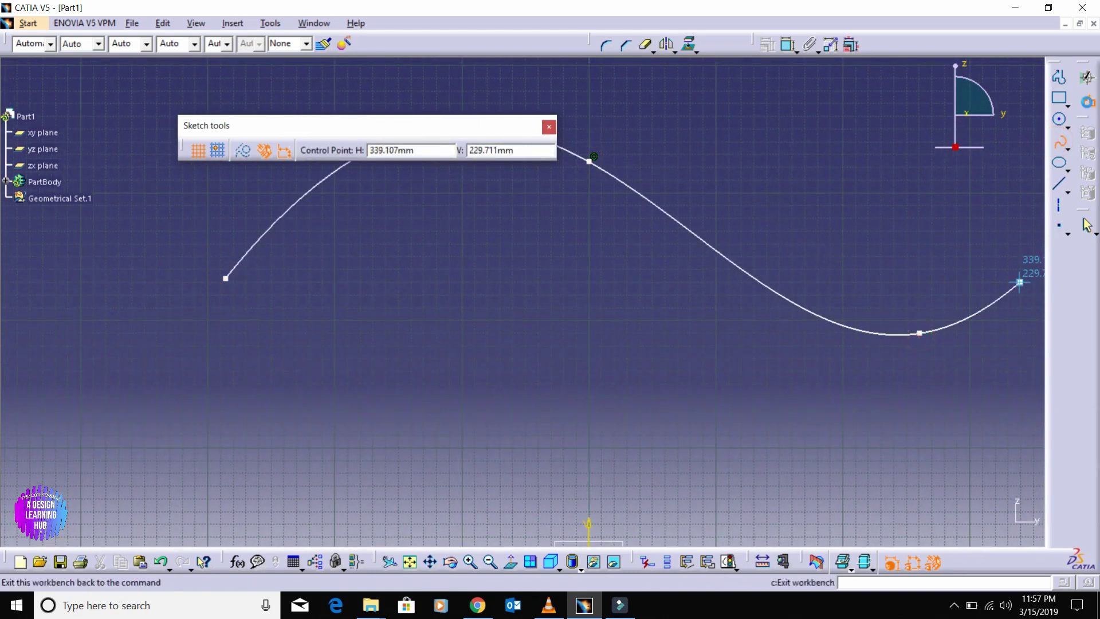
left_click(1086, 99)
middle_click_drag(715, 217, 614, 287)
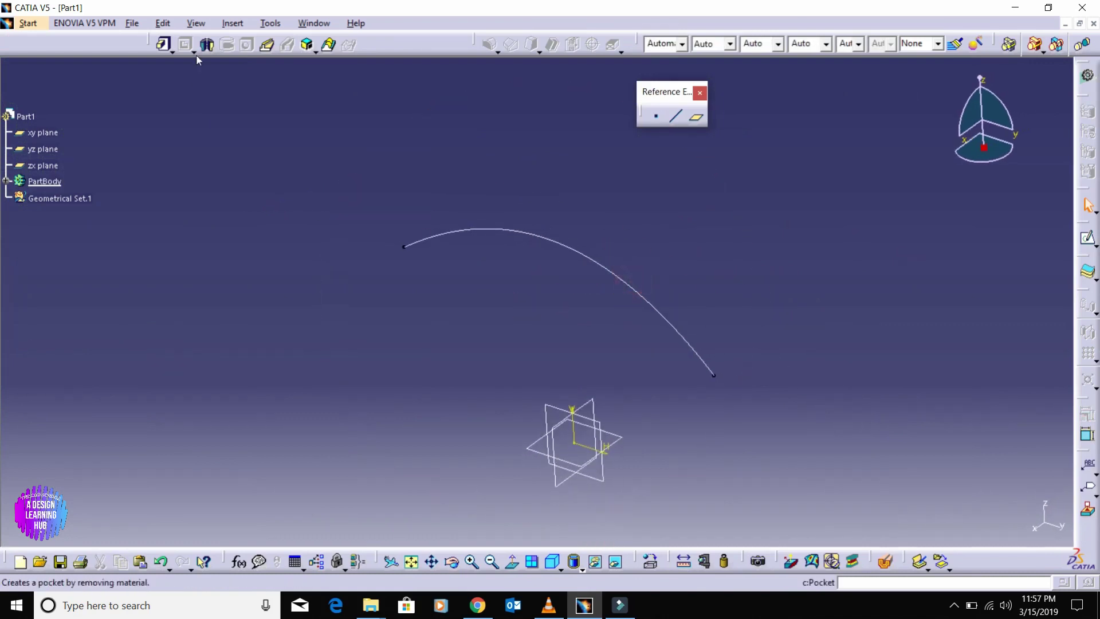
Start an Angle/Normal to curve line with the spline as curve and the yz plane as support.
left_click(678, 118)
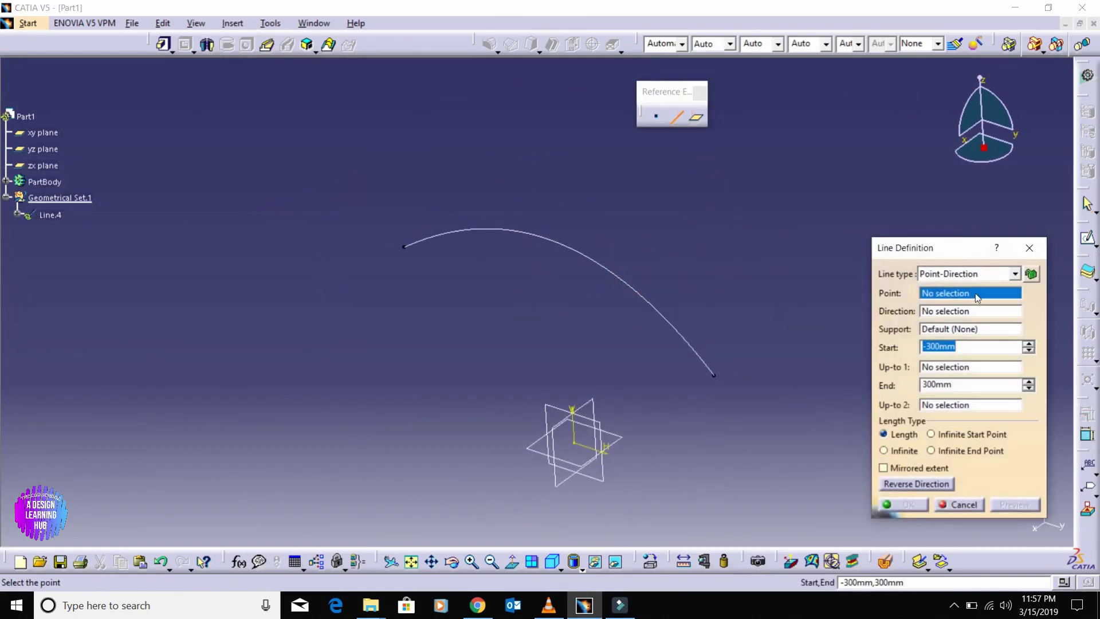
left_click(974, 276)
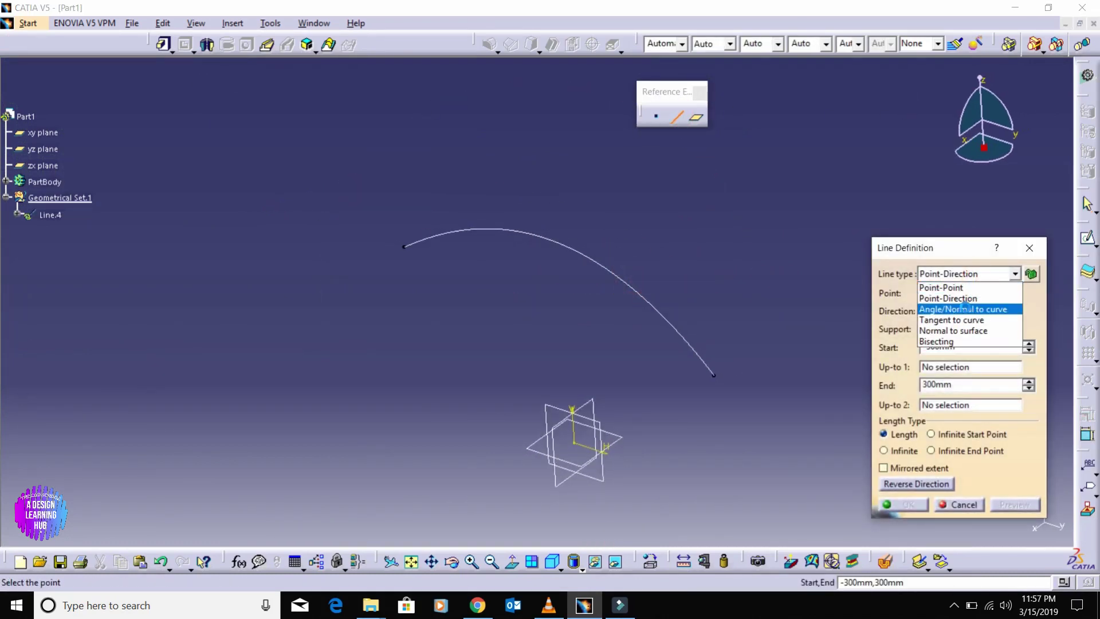
left_click(970, 309)
middle_click_drag(773, 302, 622, 285)
middle_click_drag(633, 328, 590, 327)
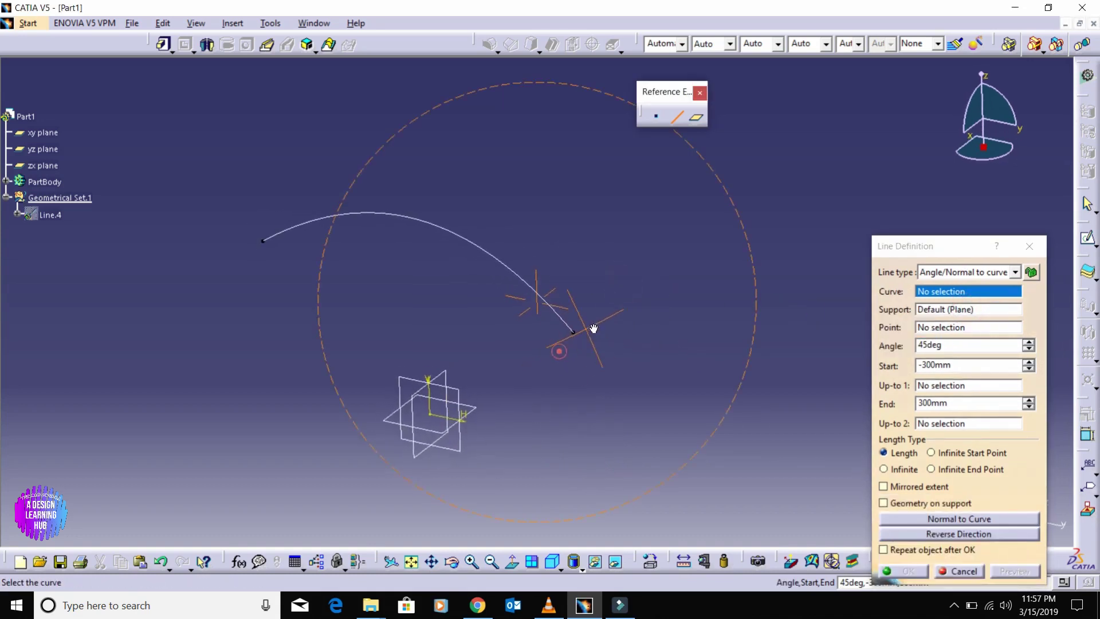
left_click(531, 283)
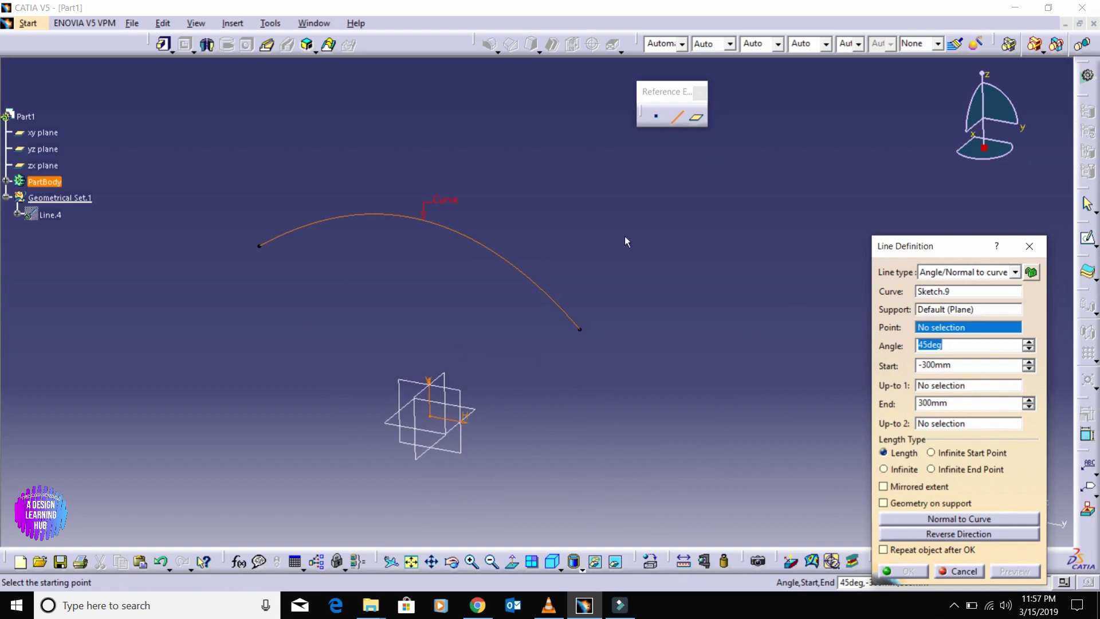
left_click(936, 310)
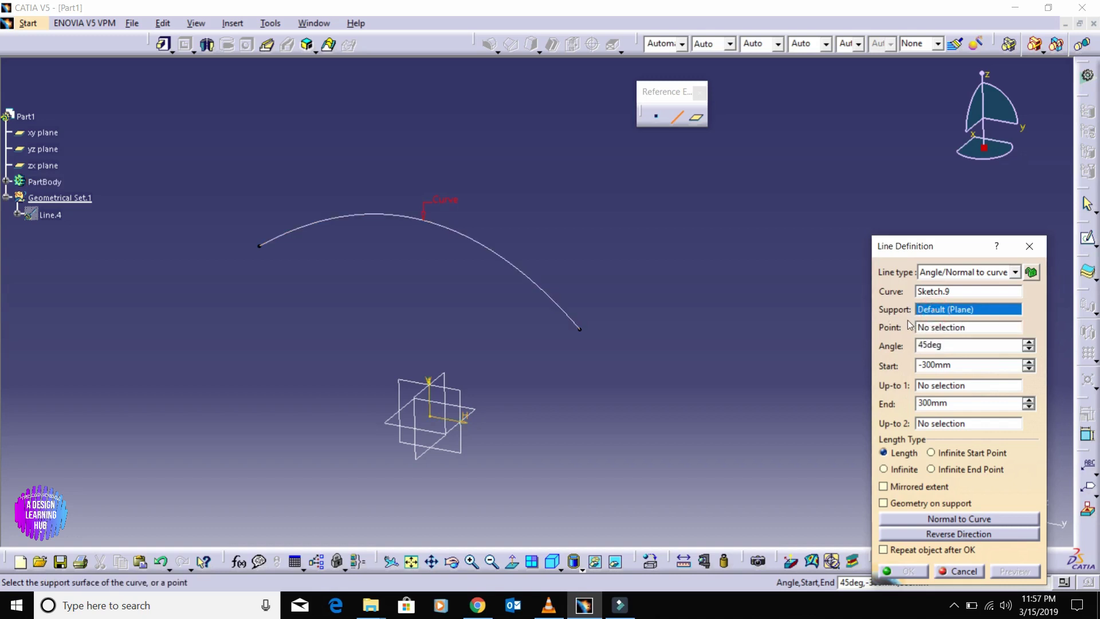
left_click(459, 455)
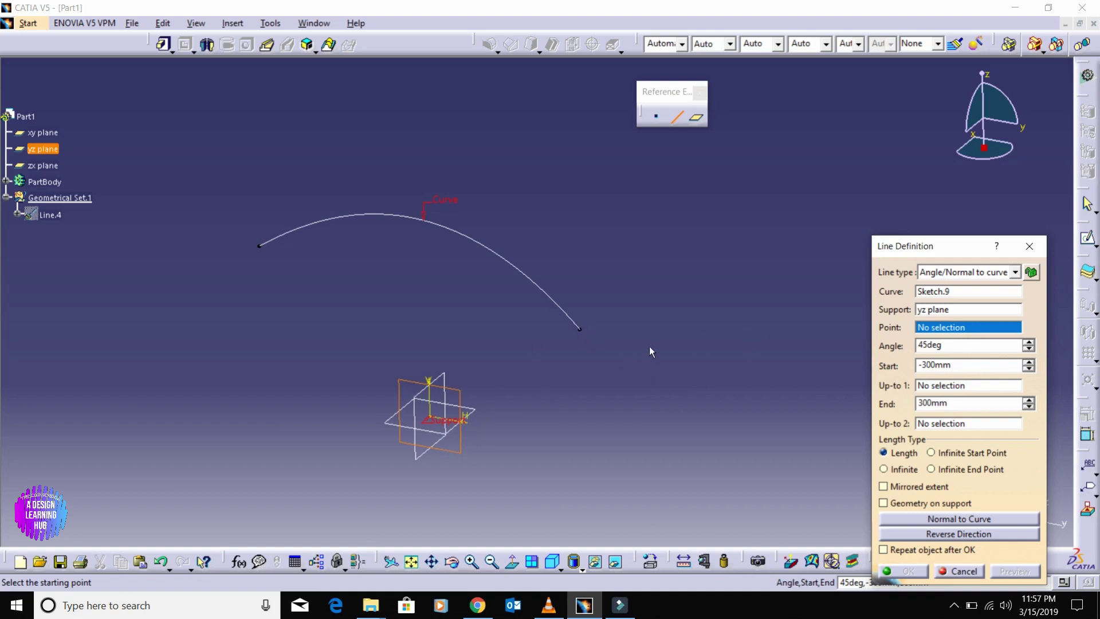
Use the spline's end vertex, make the line normal to the curve, and create Line.4 (-300mm to 300mm).
left_click(580, 330)
mouse_move(570, 371)
middle_mouse_down("ctrl")
mouse_move(599, 325)
mouse_move(603, 342)
middle_mouse_up("ctrl")
middle_click_drag(655, 253, 661, 266, "ctrl")
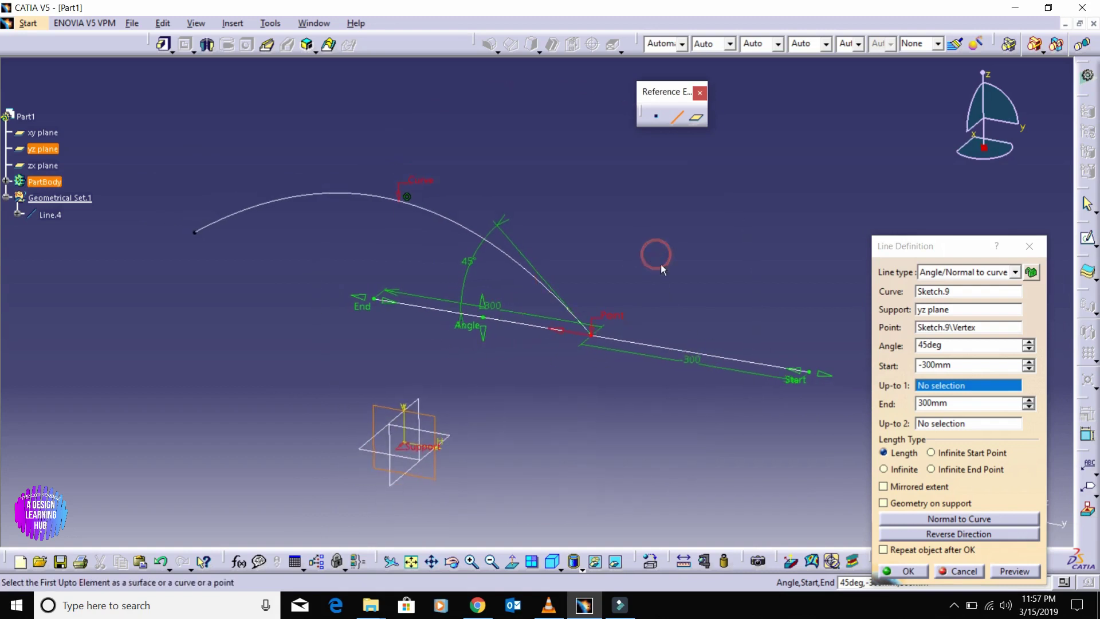
mouse_move(483, 330)
left_mouse_down()
mouse_move(497, 445)
mouse_move(454, 317)
mouse_move(503, 443)
mouse_move(462, 332)
mouse_move(473, 396)
mouse_move(490, 354)
left_mouse_up()
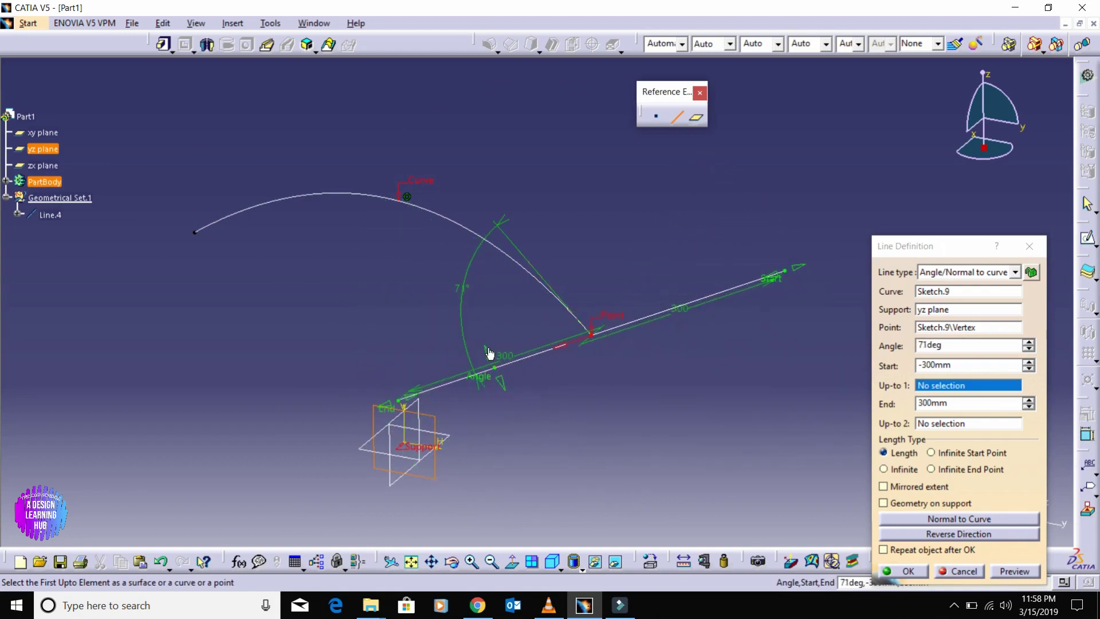
left_click(968, 520)
middle_click_drag(646, 376, 695, 314)
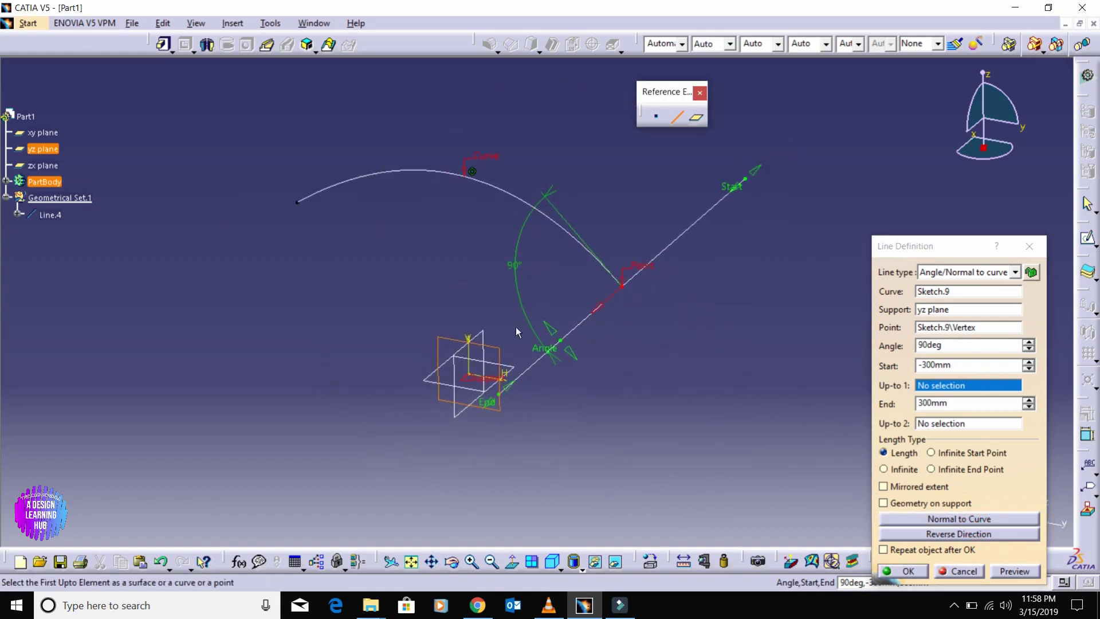
middle_click_drag(515, 331, 659, 381)
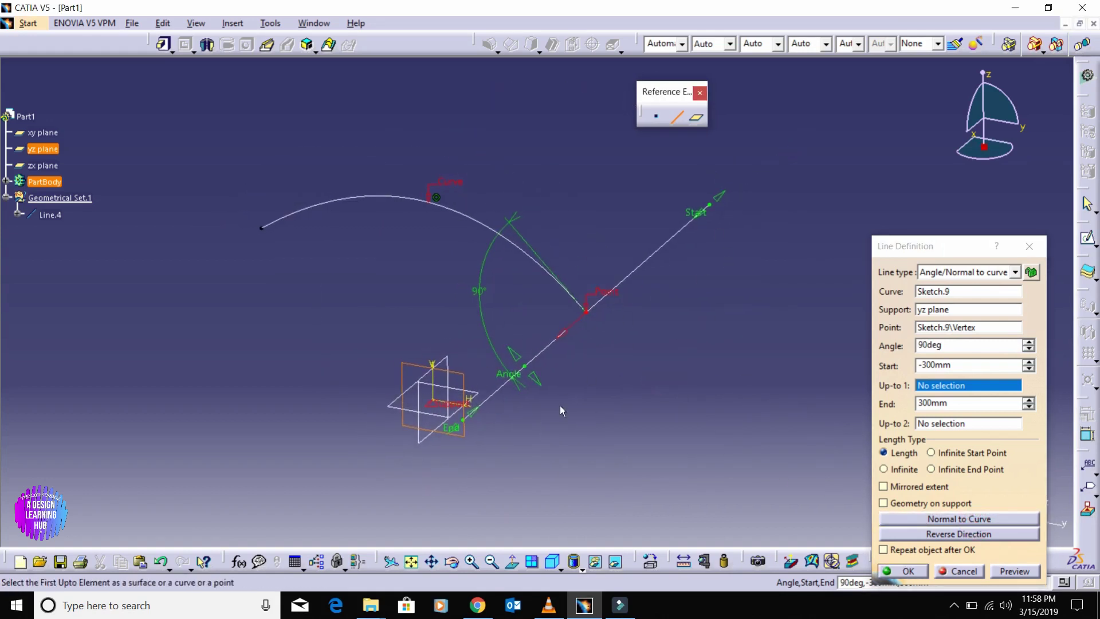
mouse_move(559, 405)
middle_mouse_down()
mouse_move(724, 332)
mouse_move(709, 400)
middle_mouse_up()
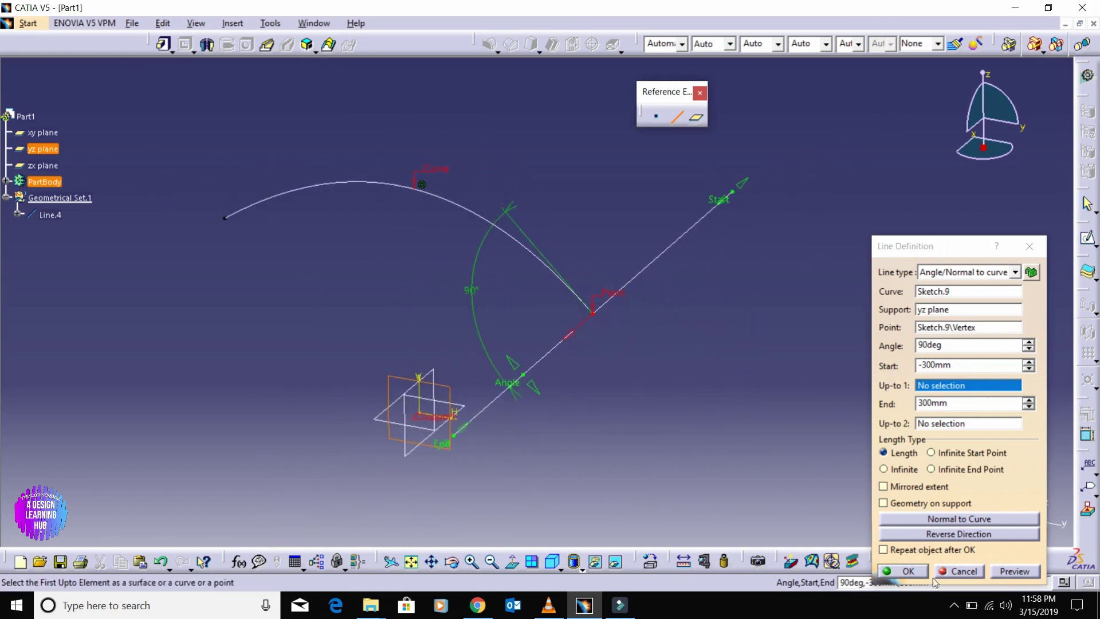
left_click(908, 571)
middle_click_drag(606, 297, 597, 330)
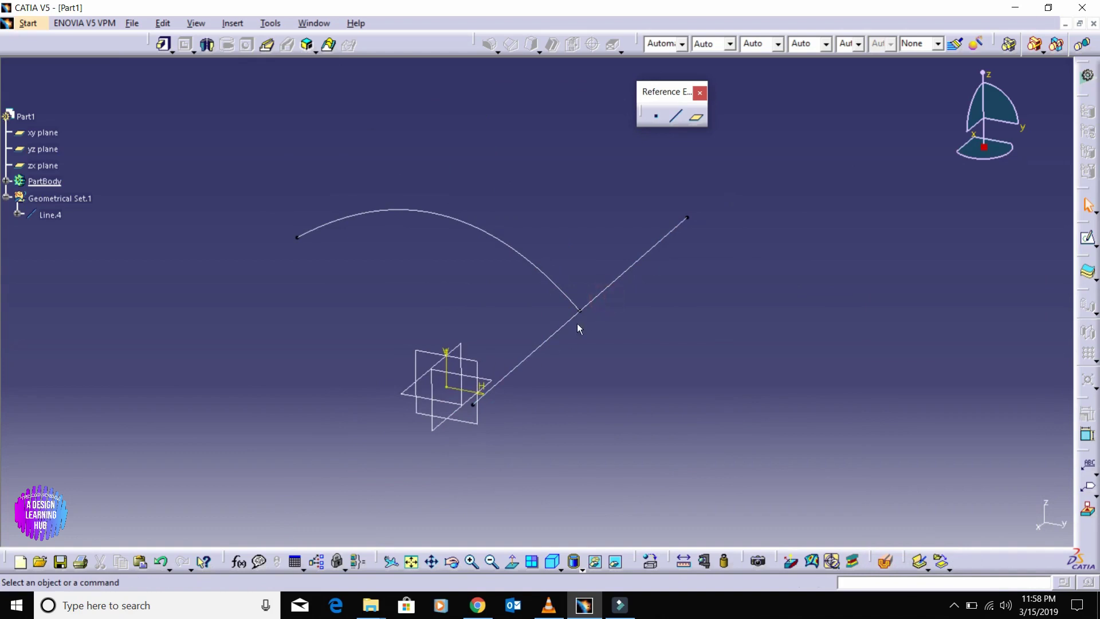
Delete the angled line Line.4.
right_click(652, 246)
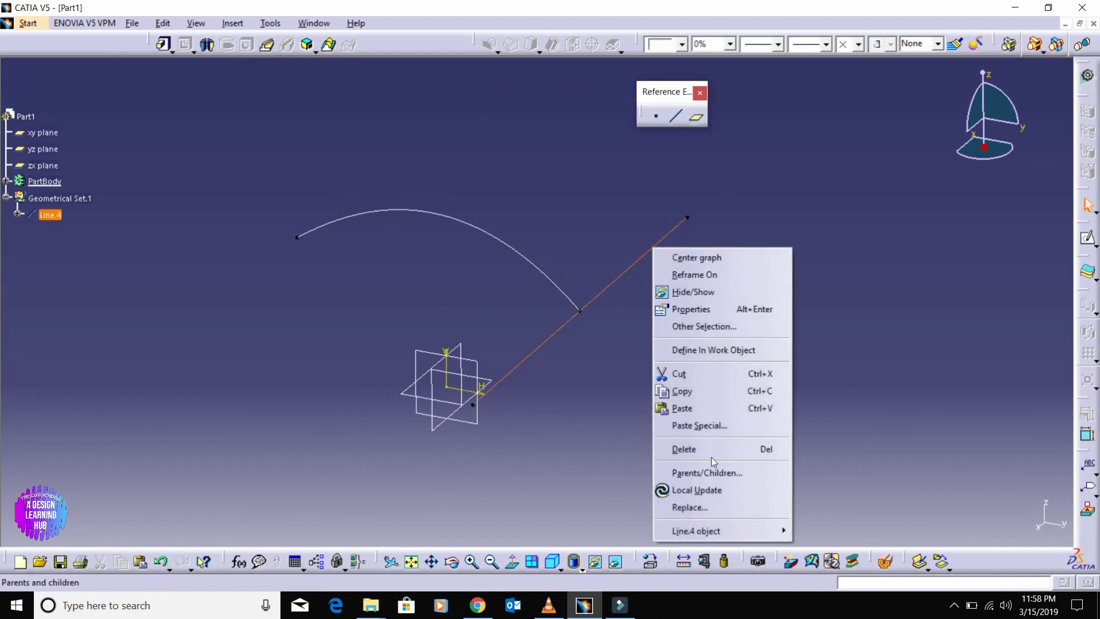
left_click(705, 449)
left_click(922, 324)
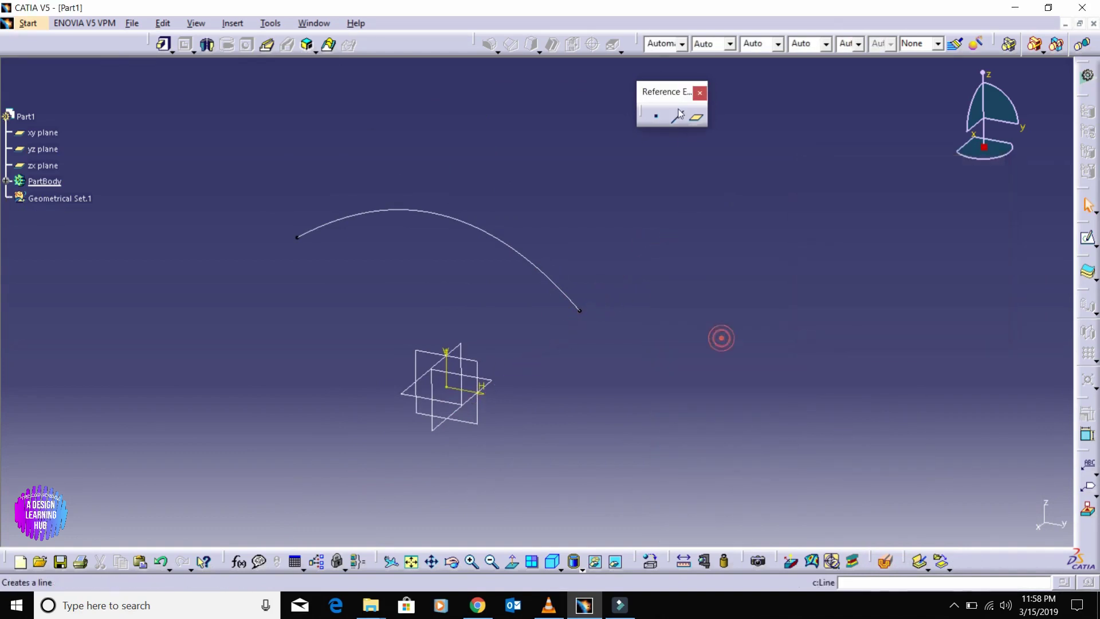
Start a Tangent to curve line with the arc Sketch.9 as its curve.
left_click(678, 113)
left_click(962, 272)
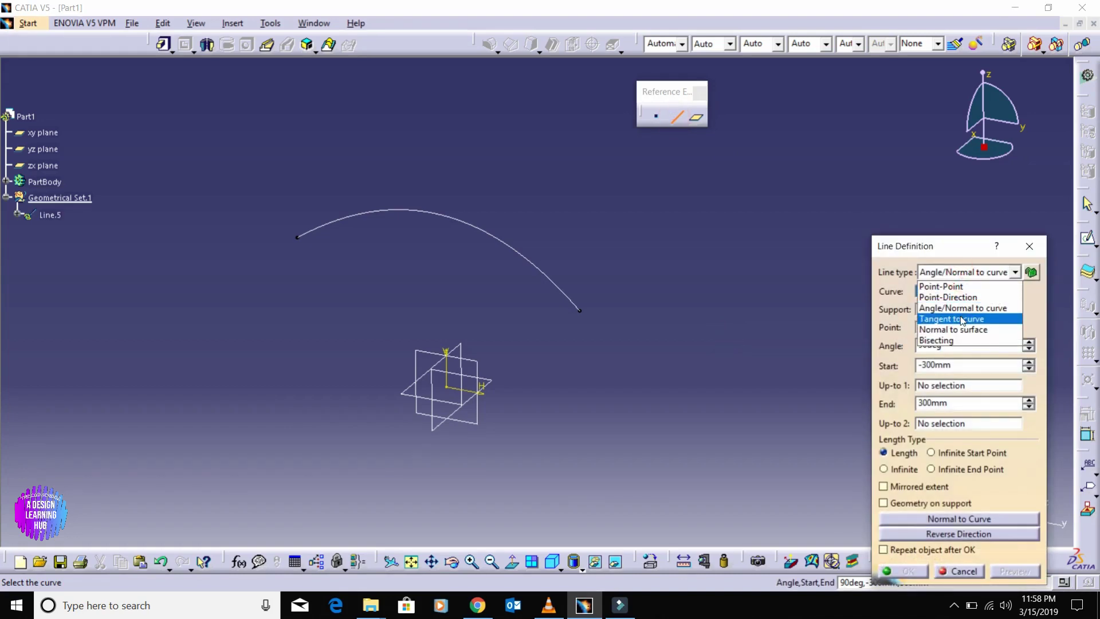
left_click(963, 320)
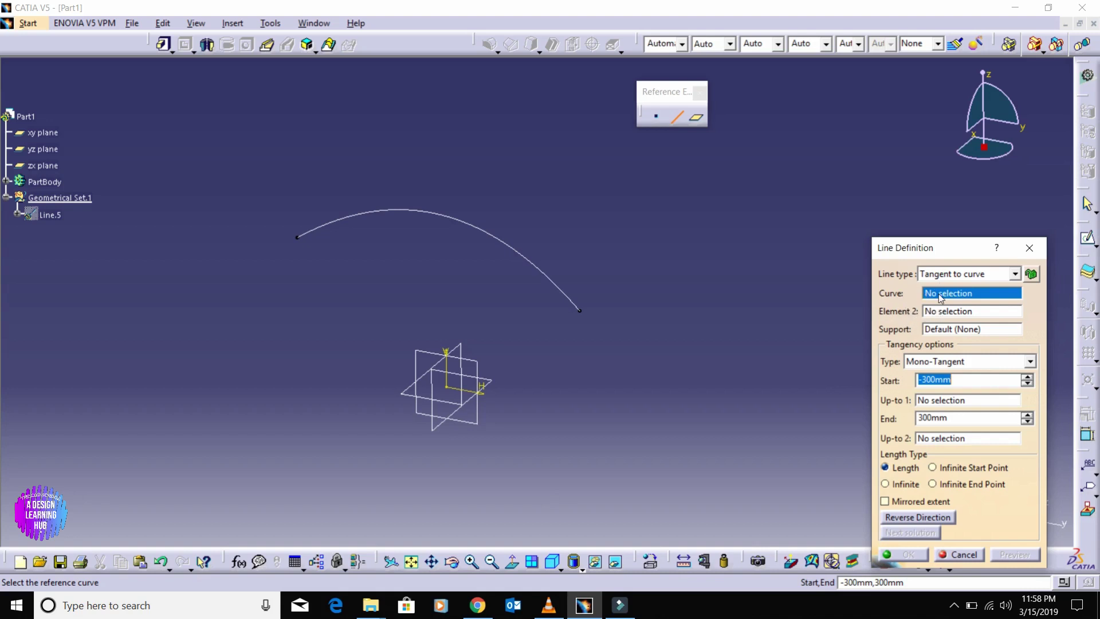
left_click(507, 249)
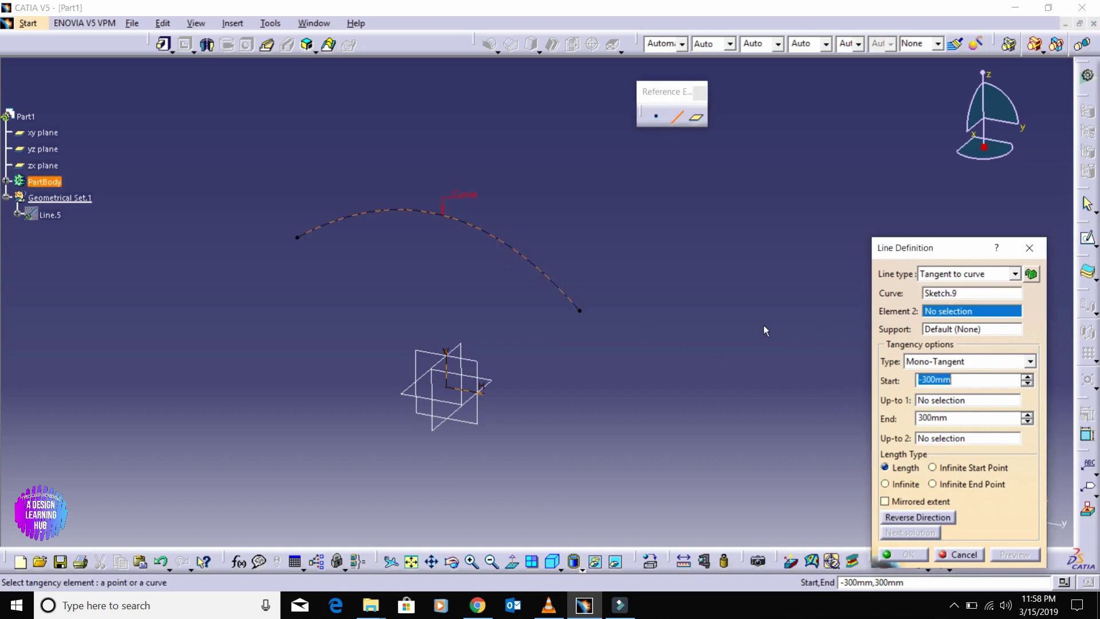
Create Point.12 tangent on Sketch.9 along the Y component as the line's Element 2.
right_click(953, 311)
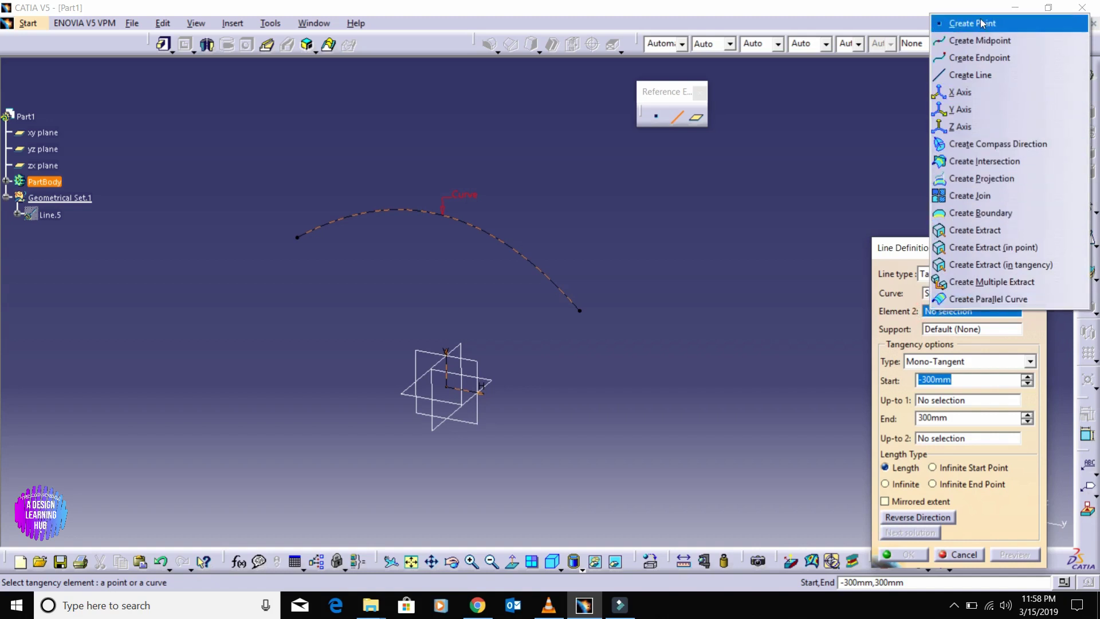
left_click(982, 23)
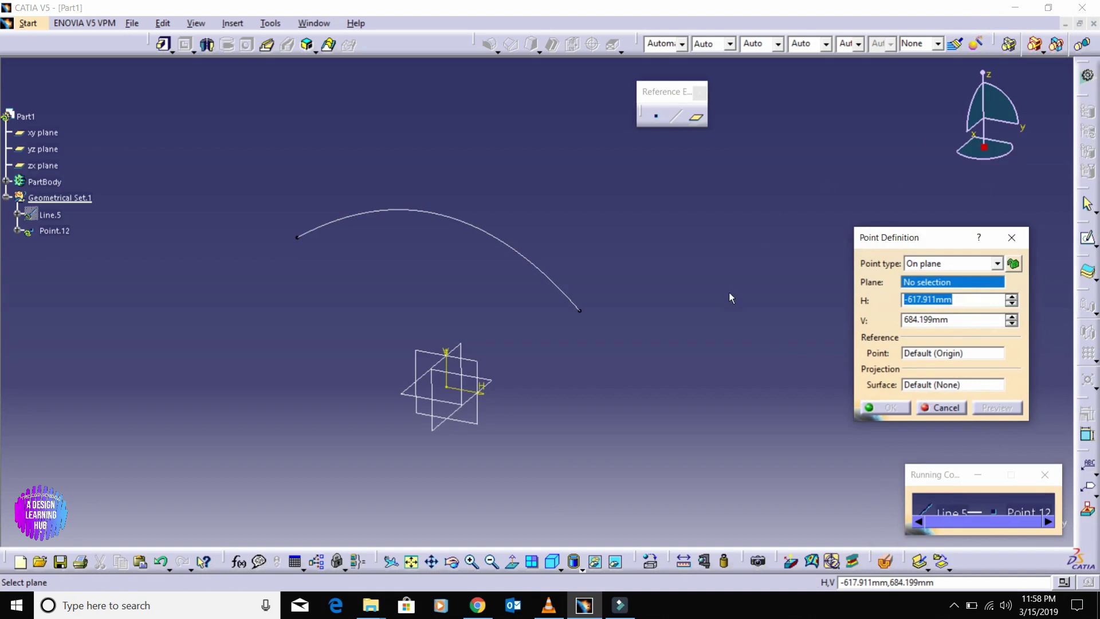
left_click(942, 266)
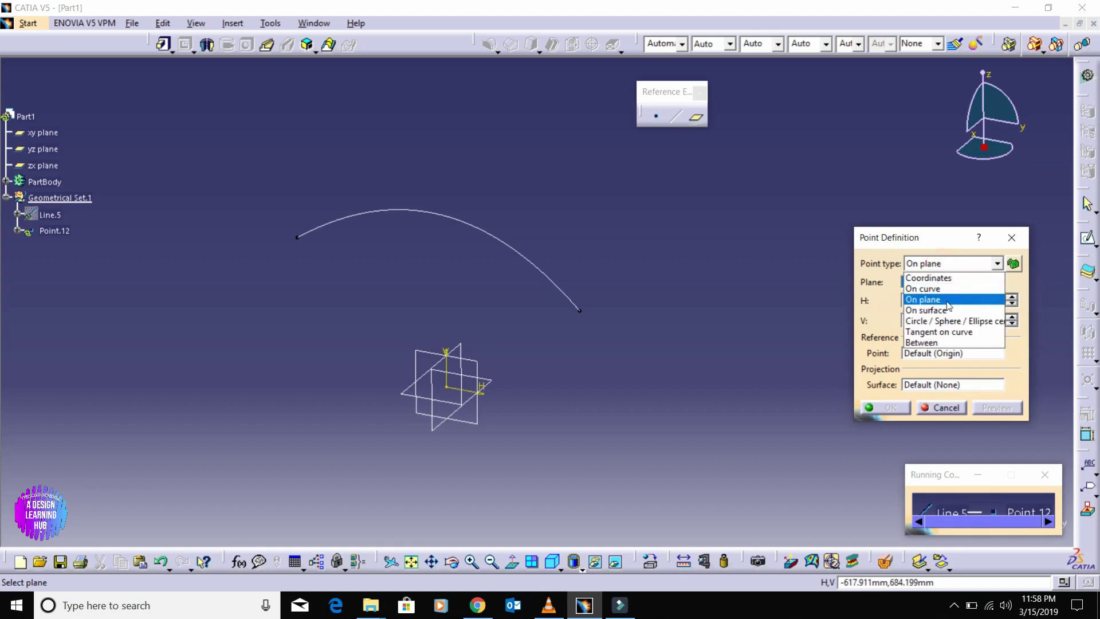
left_click(947, 289)
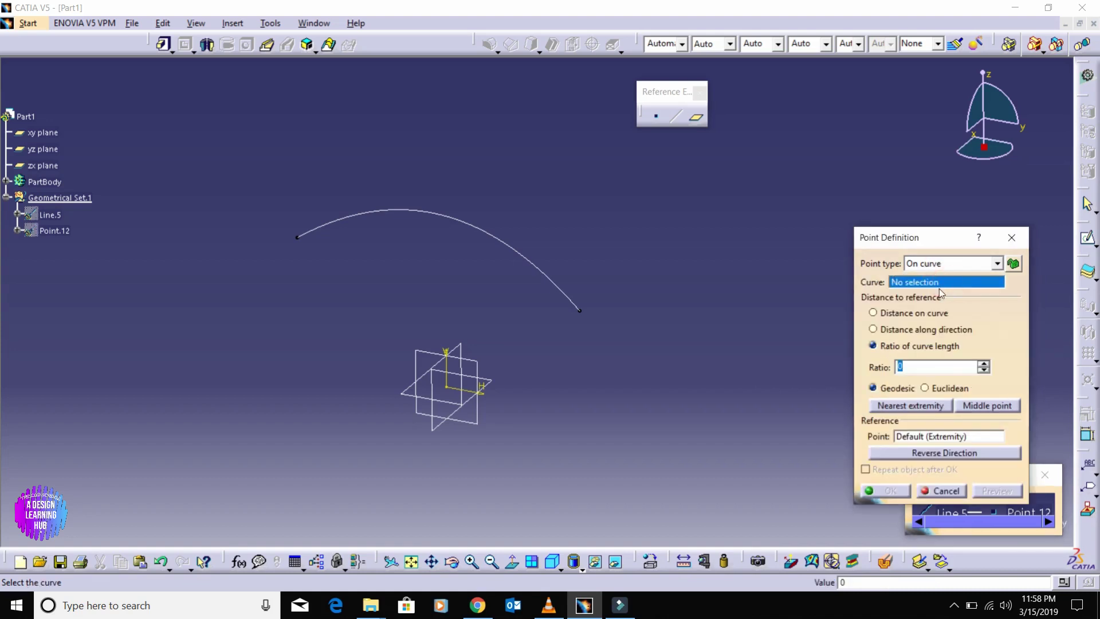
left_click(951, 262)
left_click(954, 333)
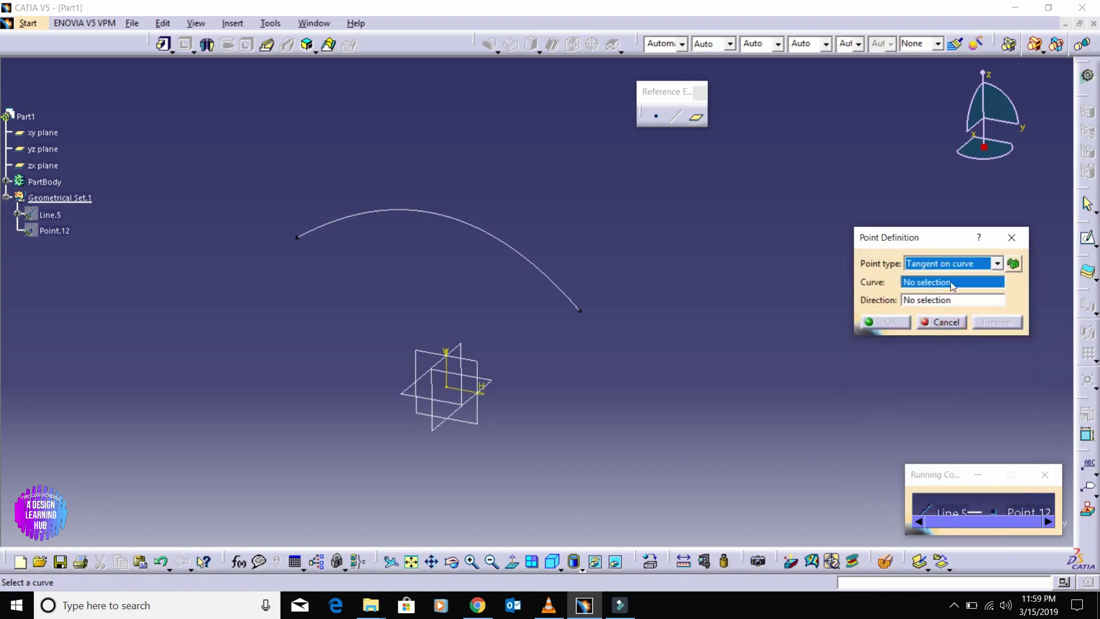
left_click(437, 212)
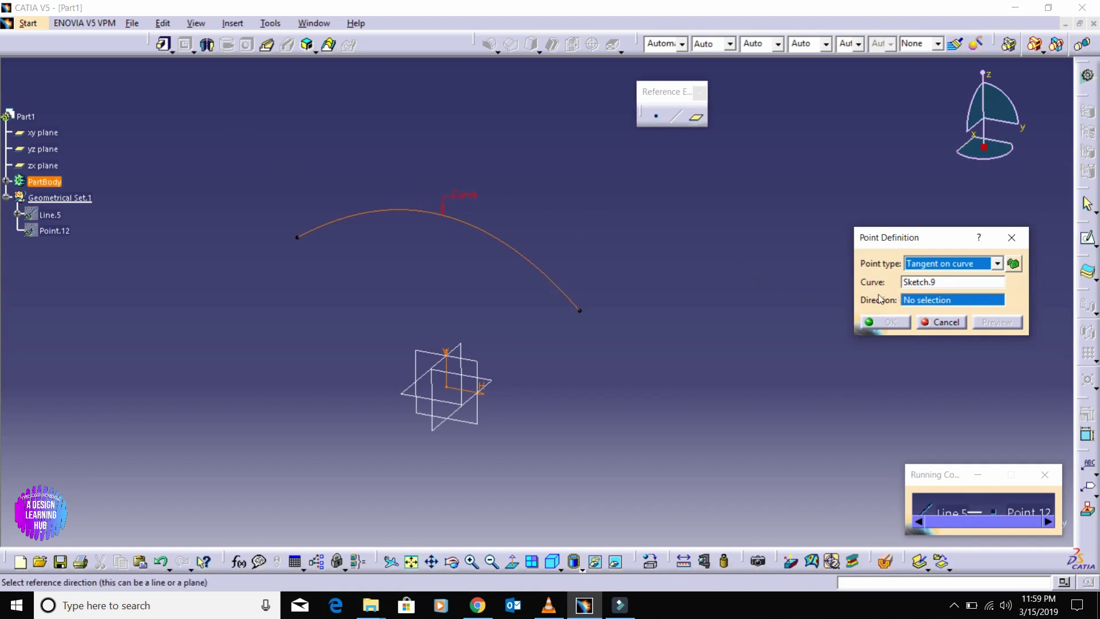
right_click(913, 302)
left_click(960, 384)
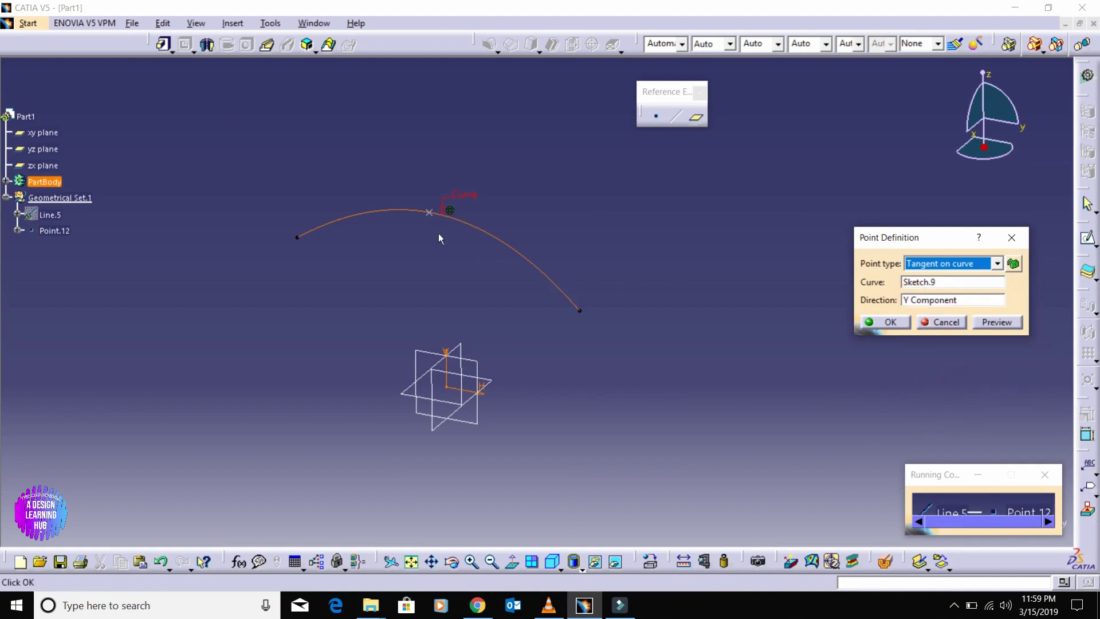
left_click(874, 324)
mouse_move(430, 224)
middle_mouse_down()
mouse_move(496, 271)
mouse_move(337, 246)
middle_mouse_up()
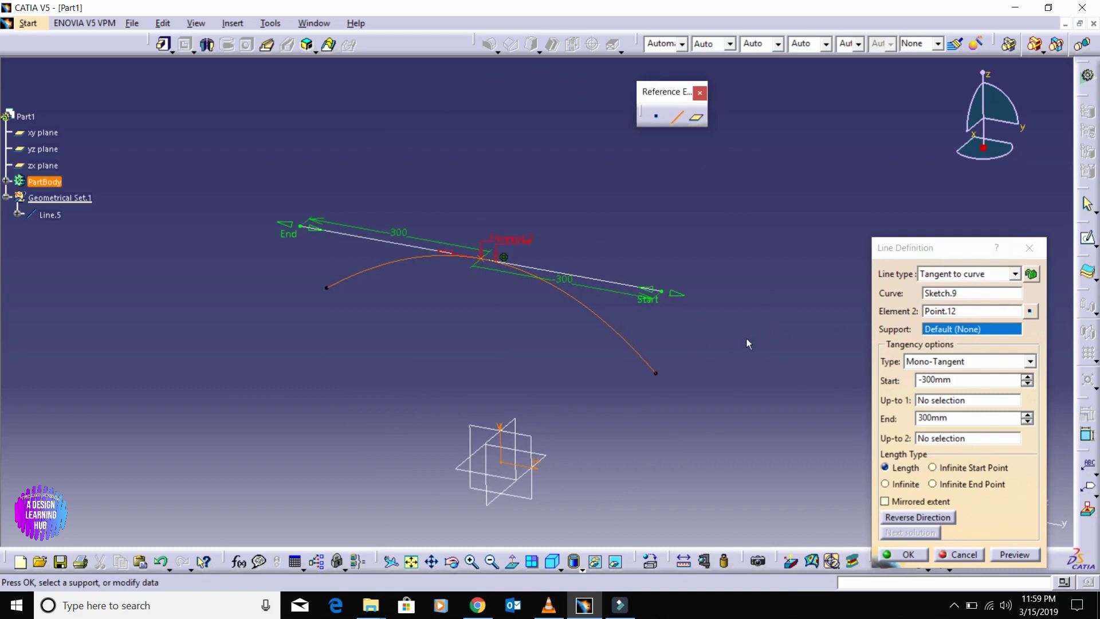
Extend the tangent line's start to -324mm and create Line.5.
middle_click_drag(673, 347, 449, 292)
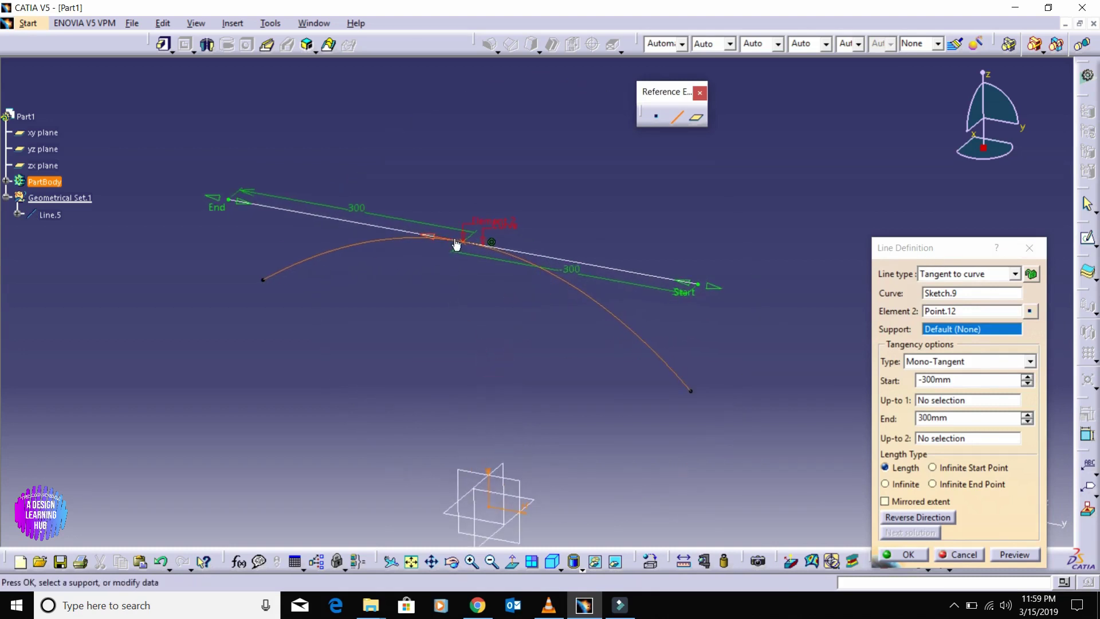
mouse_move(709, 289)
left_mouse_down()
mouse_move(632, 294)
mouse_move(665, 288)
left_mouse_up()
middle_click_drag(544, 353, 608, 370)
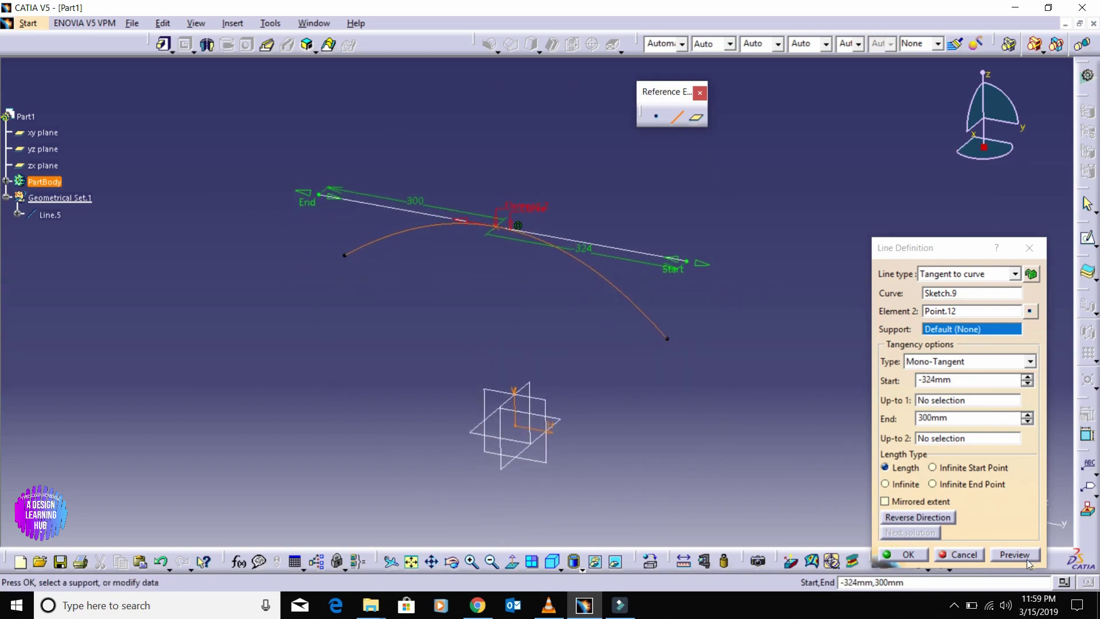
left_click(908, 554)
mouse_move(857, 404)
middle_mouse_down("ctrl")
mouse_move(866, 351)
mouse_move(382, 178)
middle_mouse_up("ctrl")
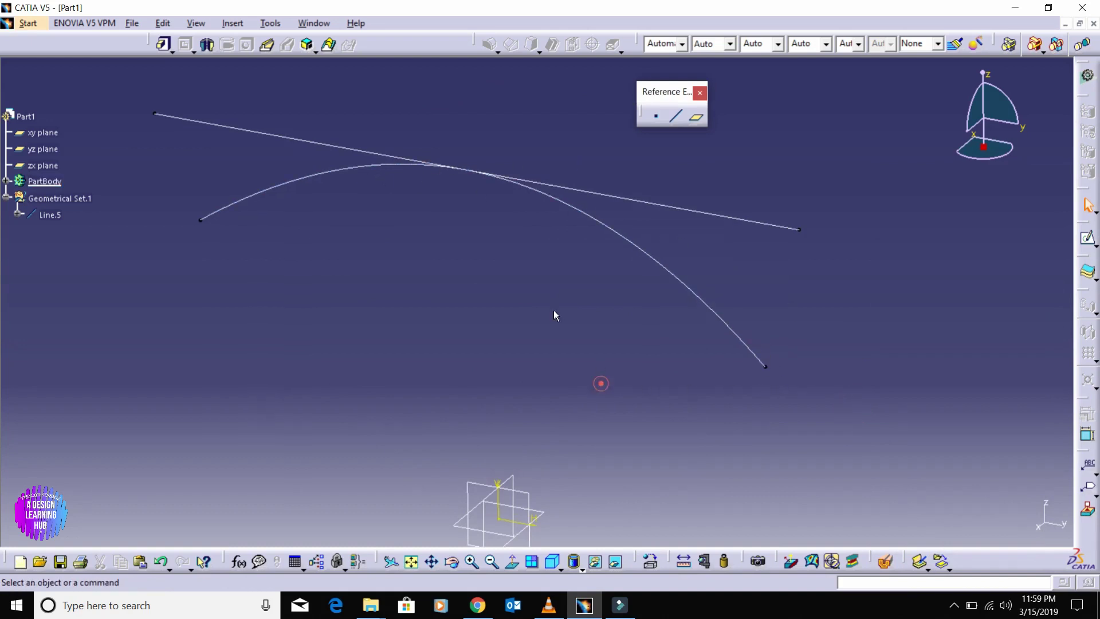
middle_click_drag(480, 181, 606, 173, "ctrl")
Create Line.6 tangent to Sketch.9 at its end vertex, spanning -324mm to 0mm.
left_click(674, 117)
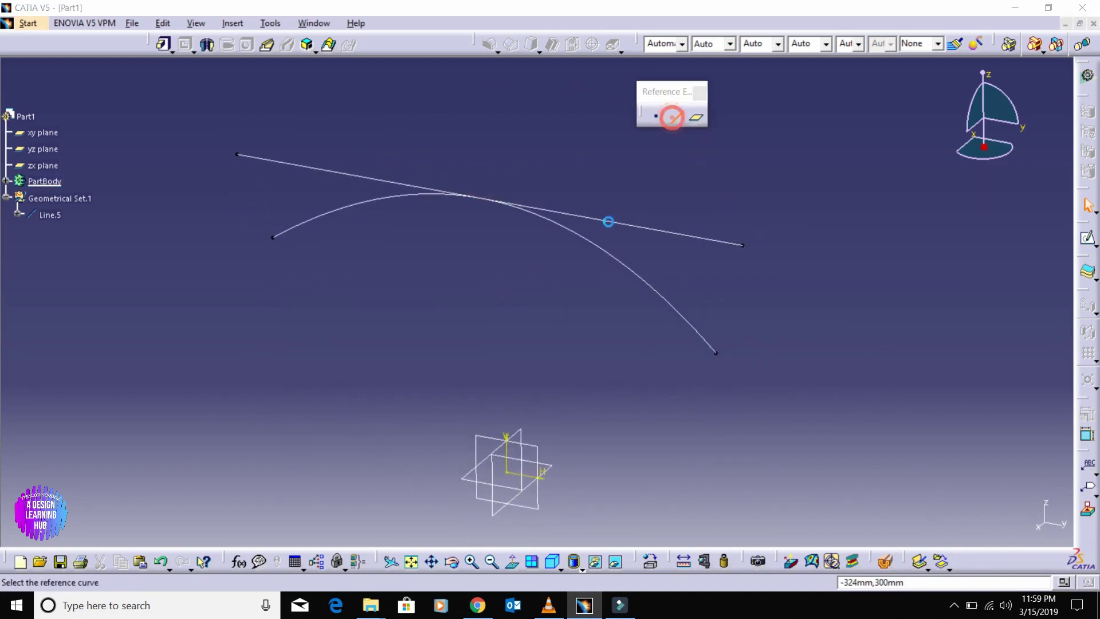
middle_click_drag(731, 277, 685, 246)
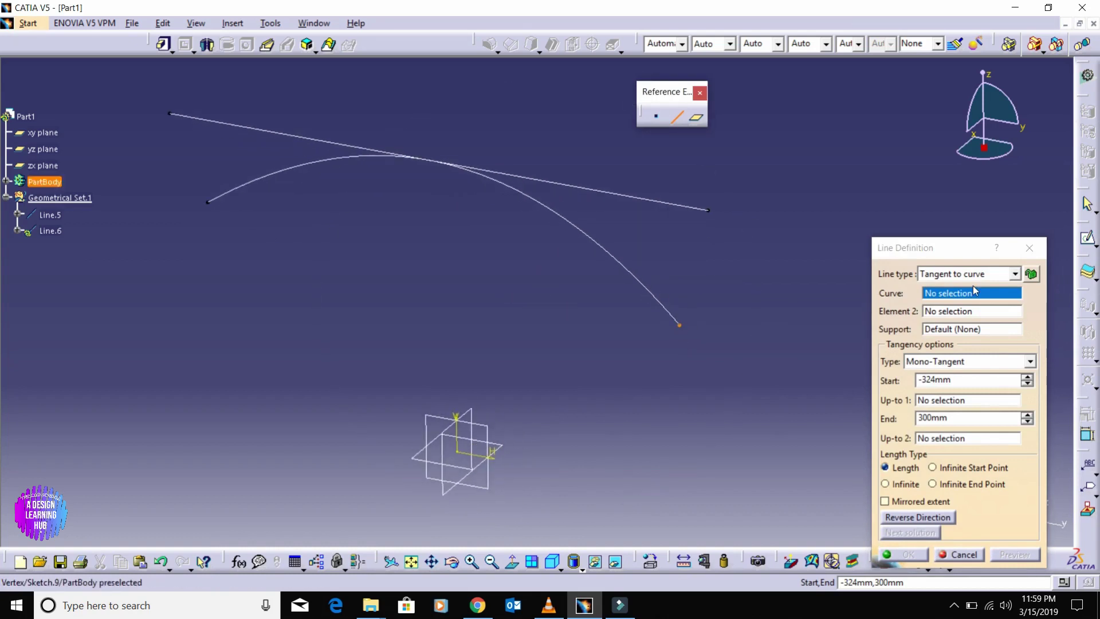
left_click(639, 283)
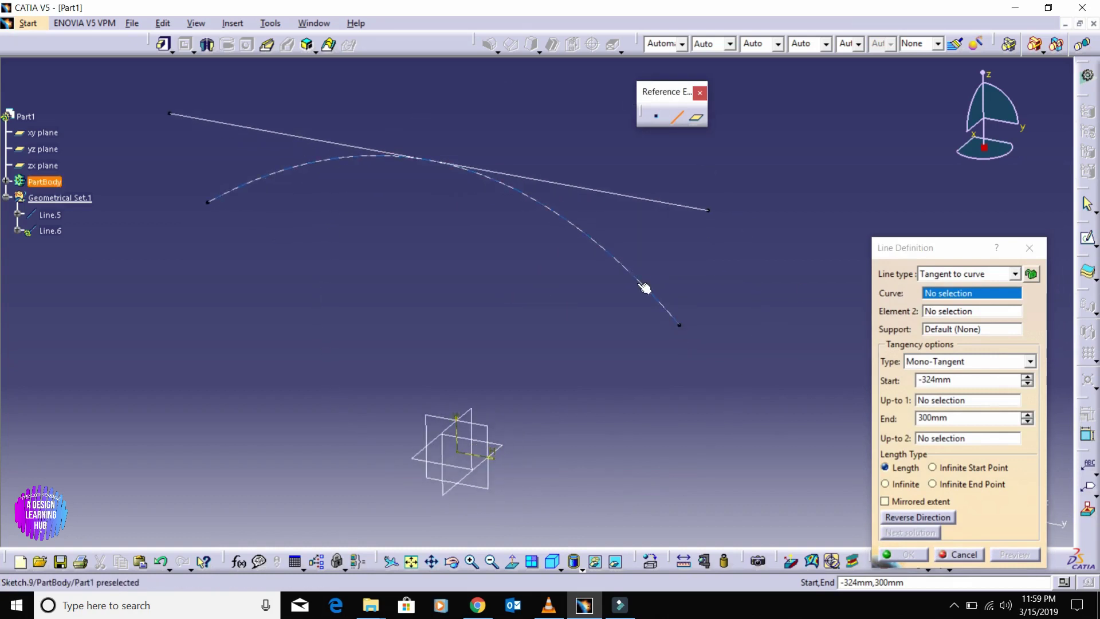
left_click(680, 325)
mouse_move(749, 262)
middle_mouse_down("ctrl")
mouse_move(744, 307)
mouse_move(630, 318)
middle_mouse_up("ctrl")
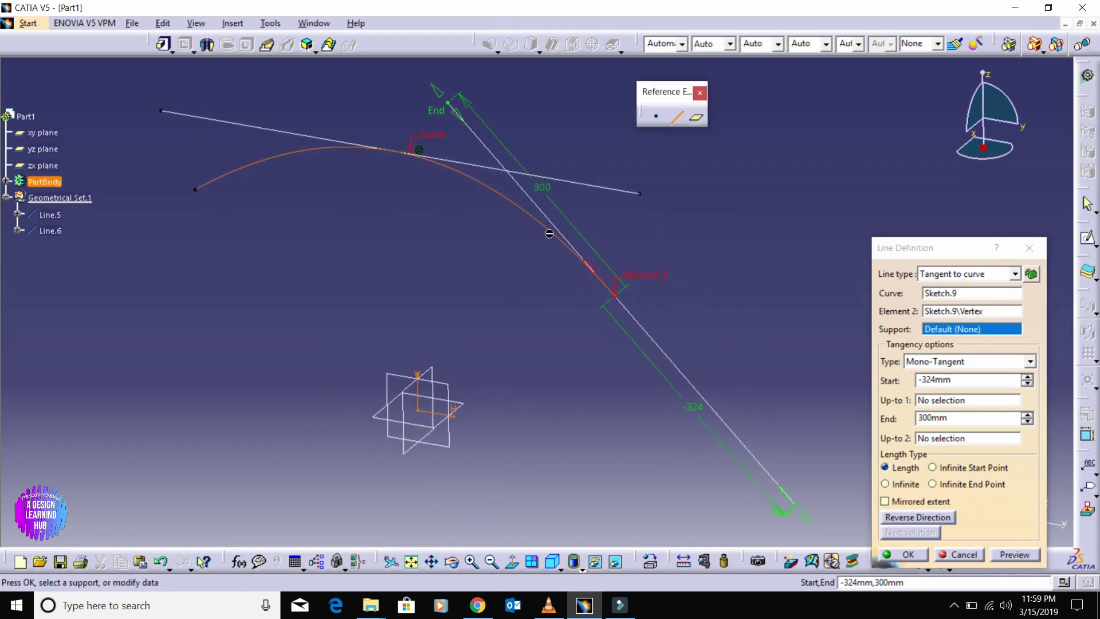
middle_click_drag(756, 269, 762, 284, "ctrl")
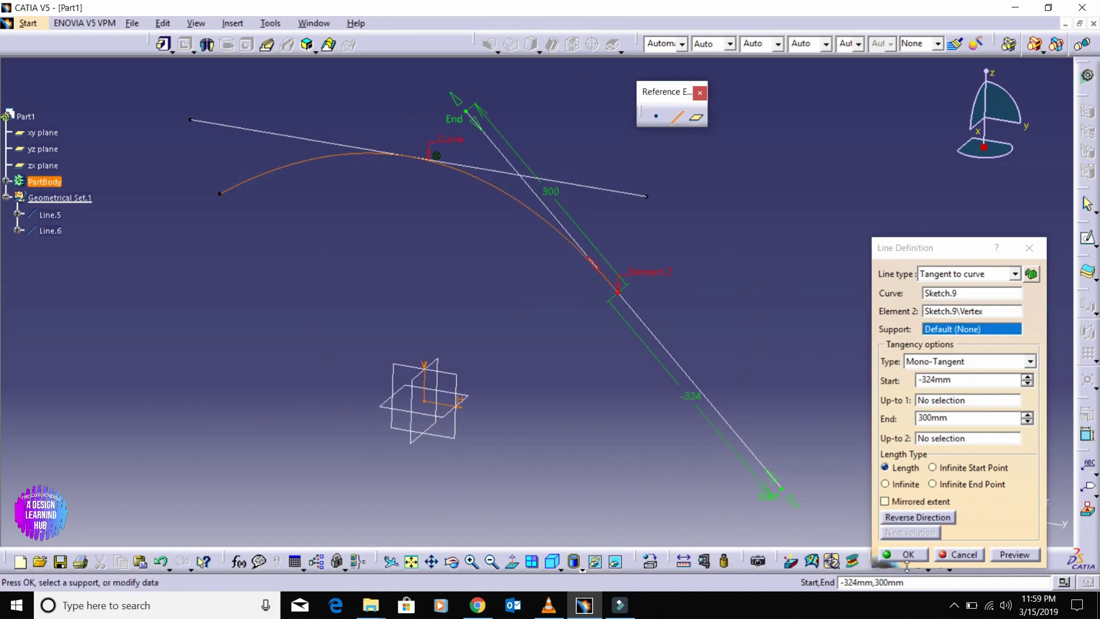
double_click(962, 417)
type("0")
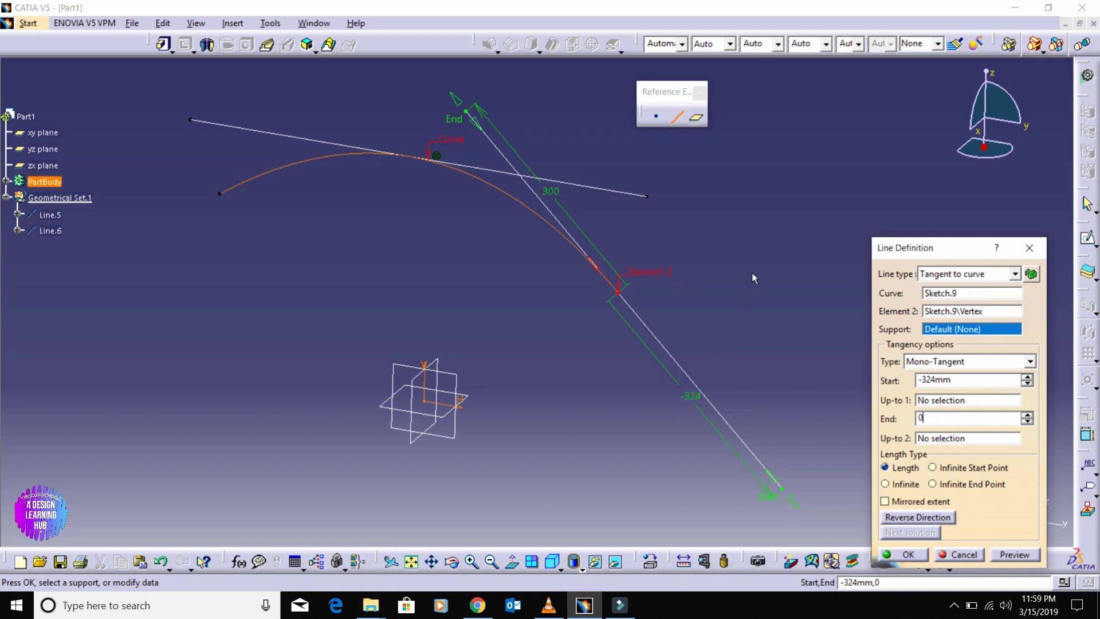
left_click(752, 275)
left_click(904, 554)
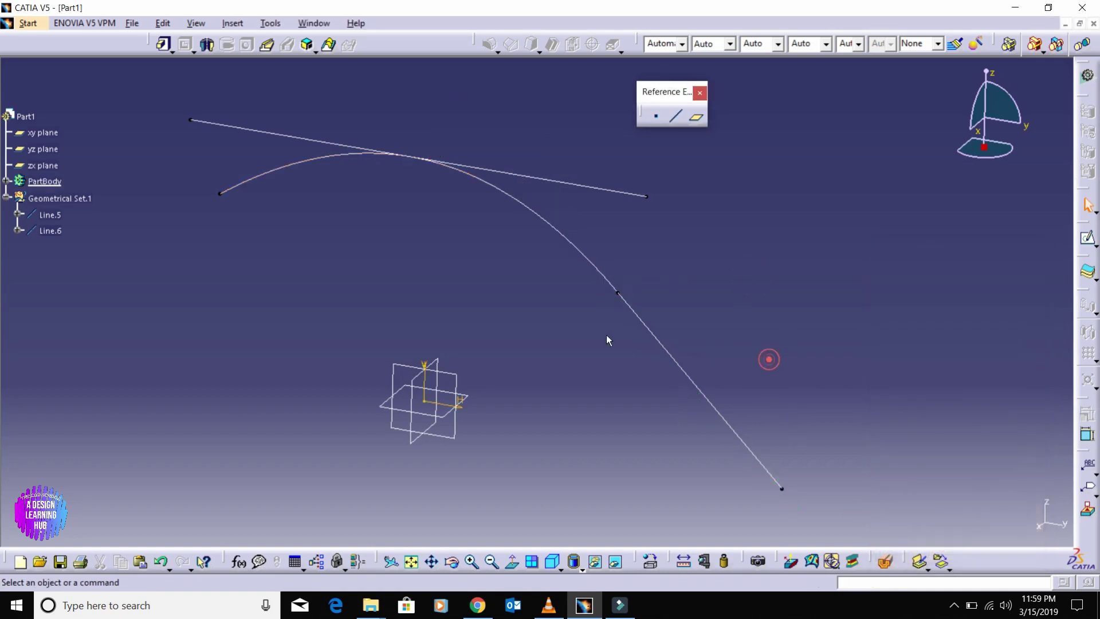
middle_click_drag(607, 337, 568, 281)
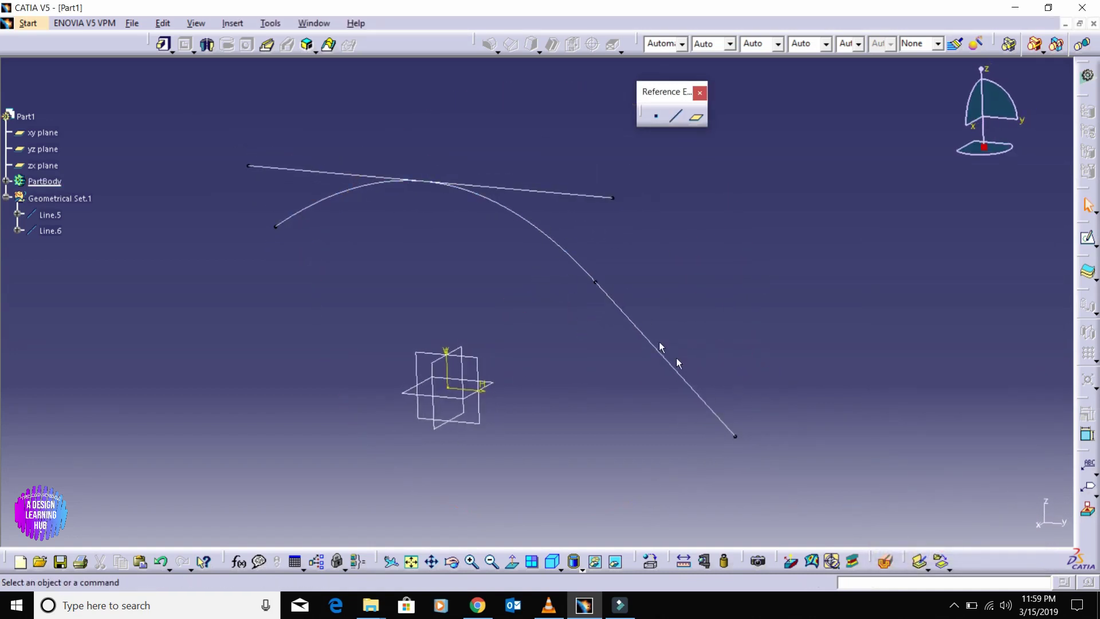
mouse_move(823, 251)
middle_mouse_down()
mouse_move(810, 299)
mouse_move(805, 290)
mouse_move(785, 297)
mouse_move(833, 283)
mouse_move(700, 245)
mouse_move(768, 238)
mouse_move(817, 433)
middle_mouse_up()
Select all the geometry and delete it.
key("ctrl+a")
key("Delete")
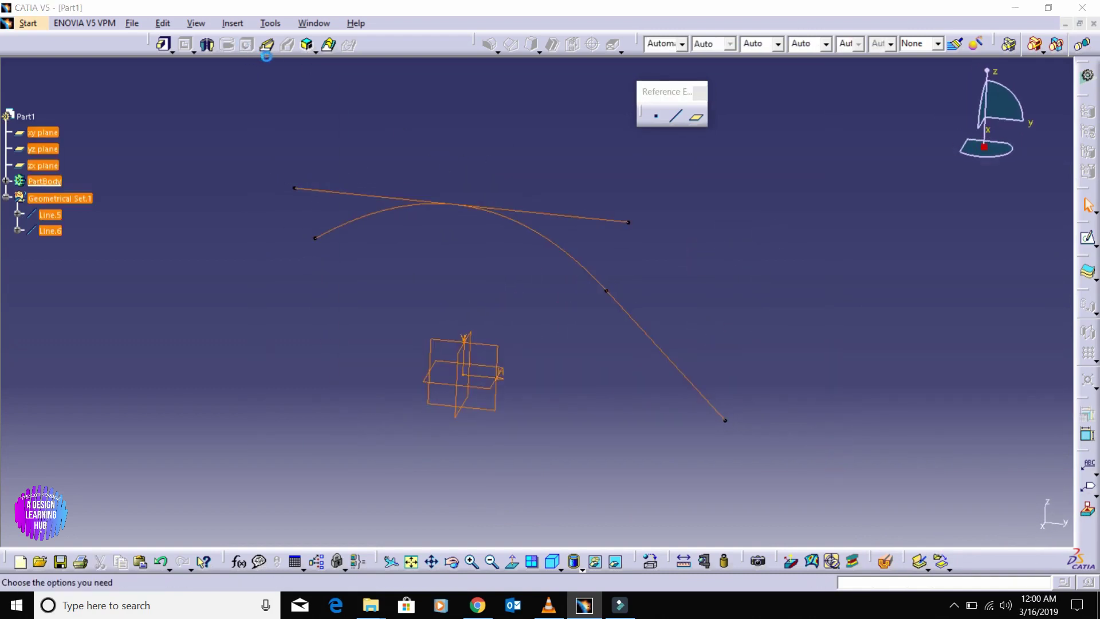
key("Return")
middle_click_drag(611, 178, 617, 194)
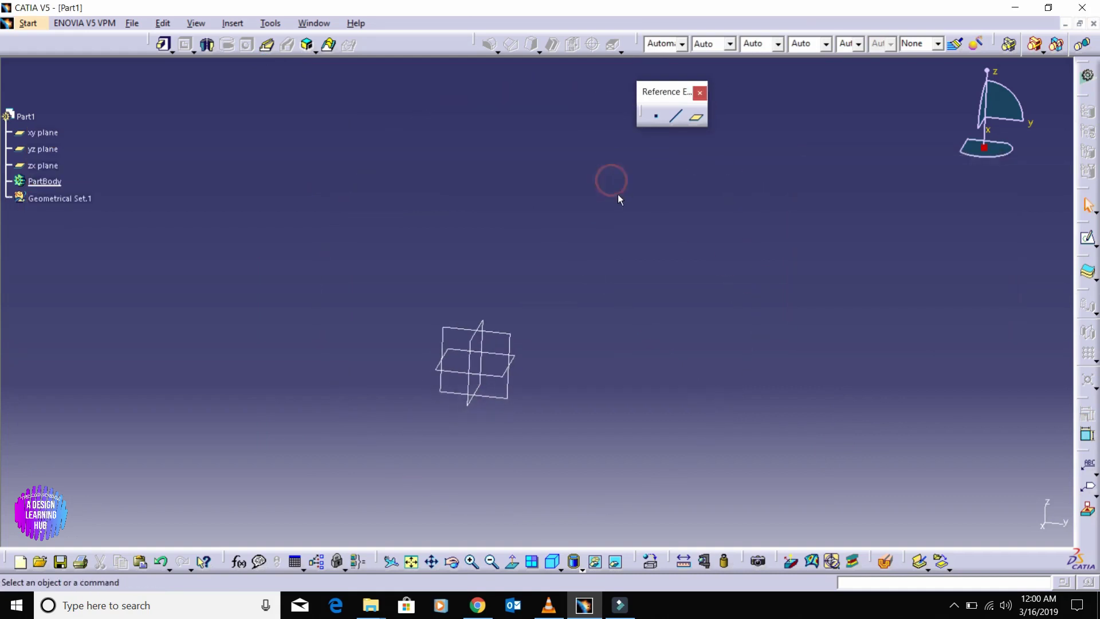
Start a Normal to surface line, then cancel it.
left_click(678, 120)
left_click(977, 276)
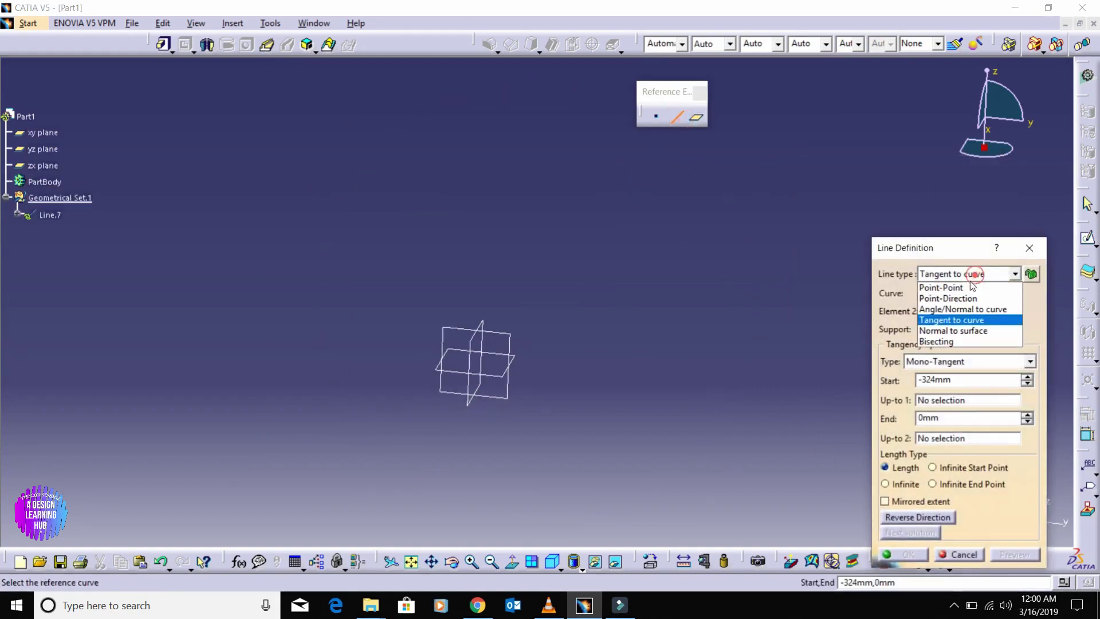
left_click(973, 331)
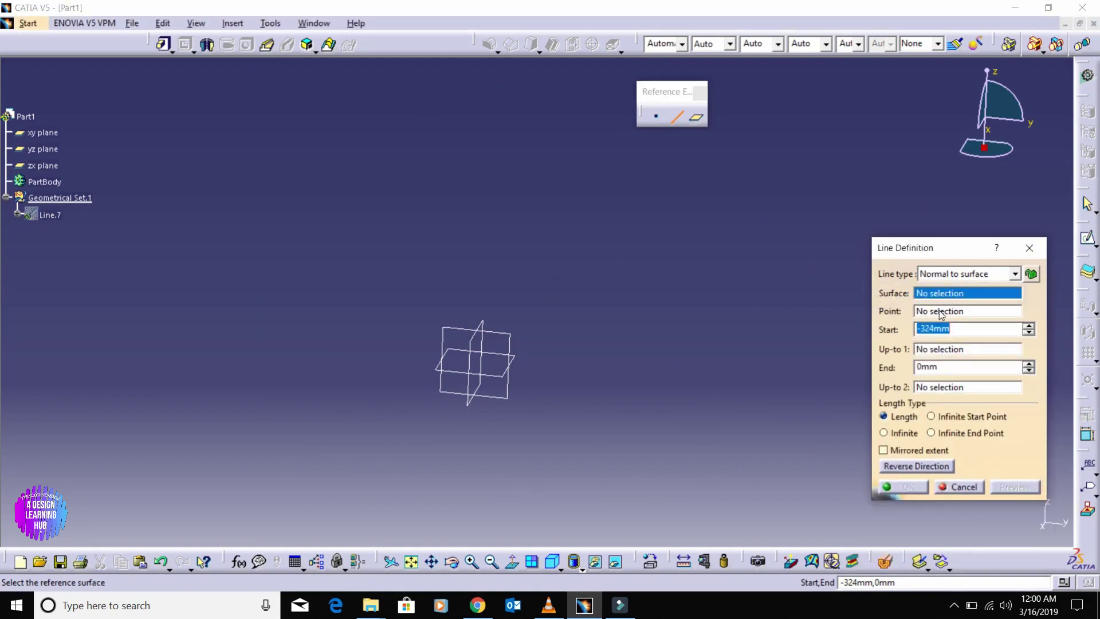
left_click(1029, 249)
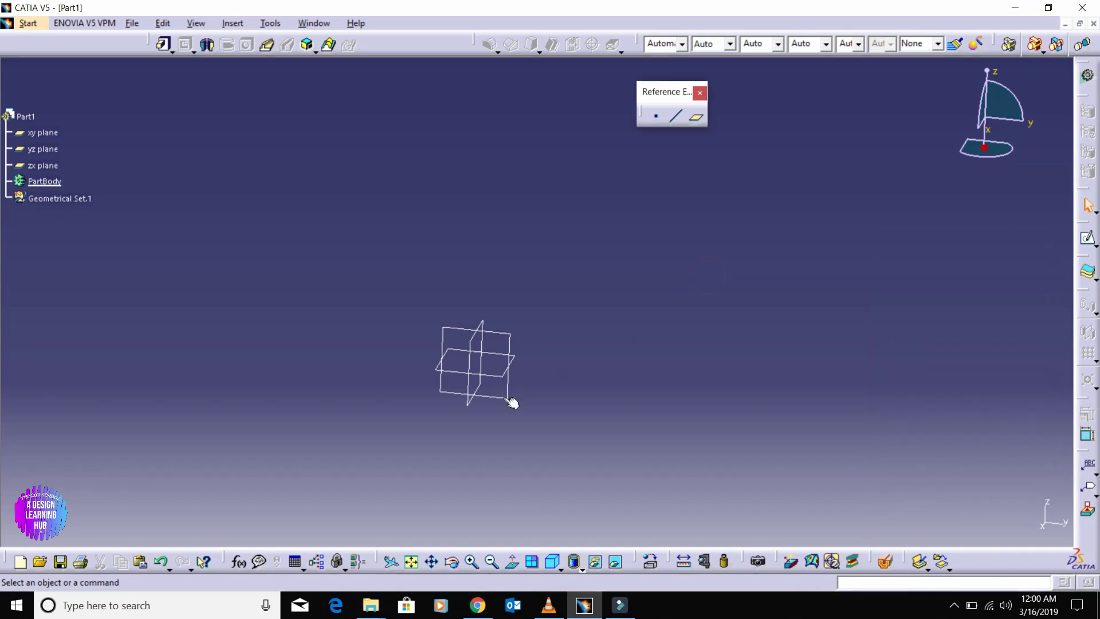
Undo the deletion, then delete only tangent line Line.5 so the arc remains.
left_click(161, 564)
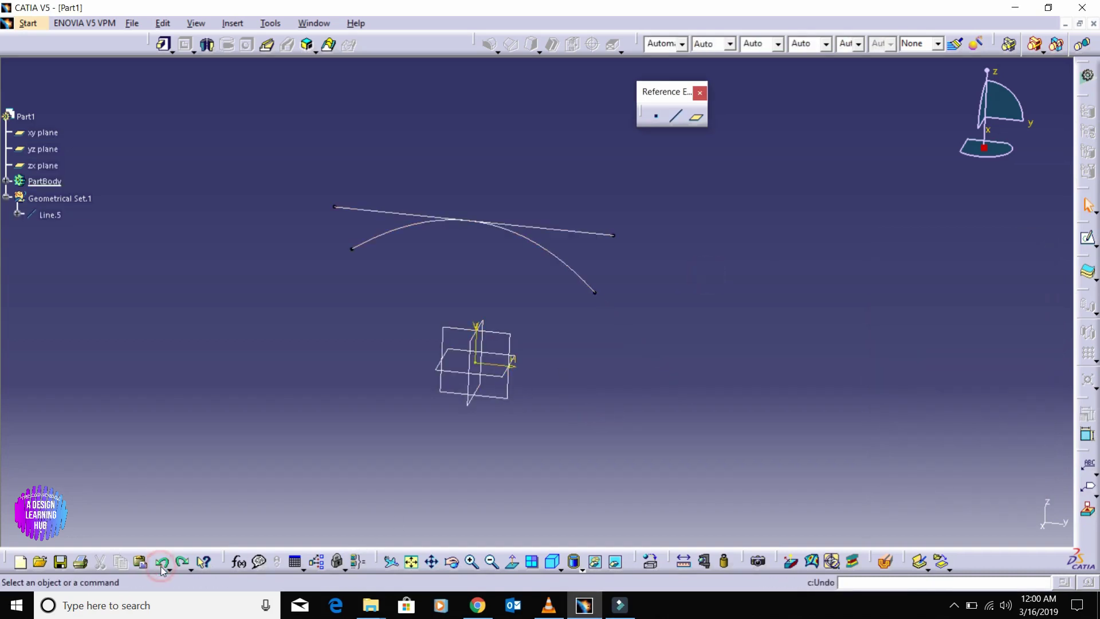
right_click(590, 237)
left_click(659, 432)
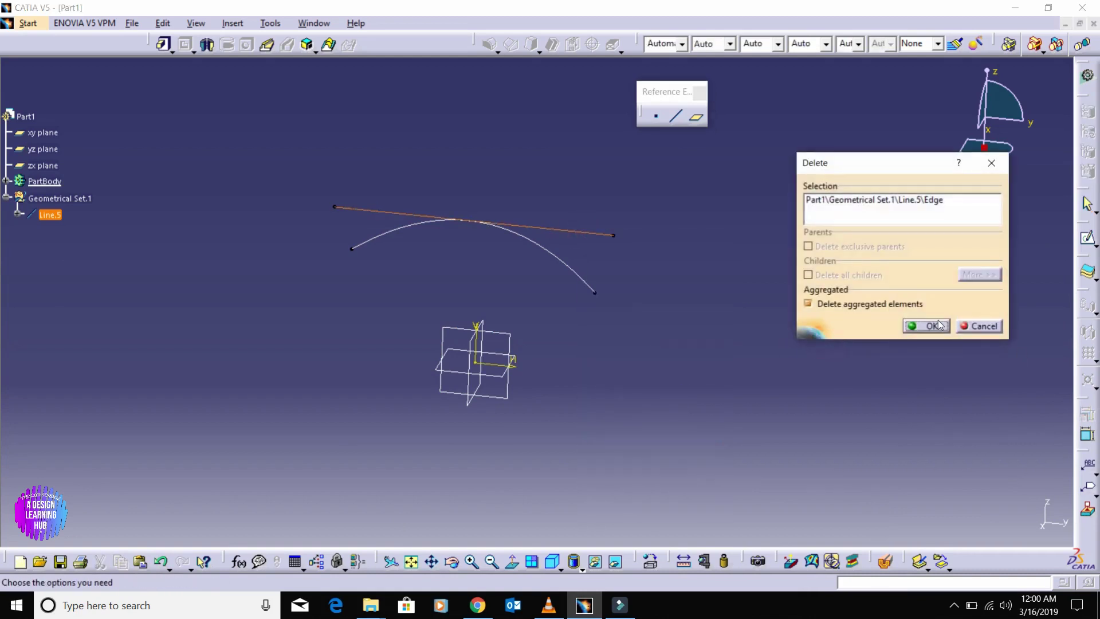
left_click(940, 325)
middle_click_drag(766, 334, 645, 238)
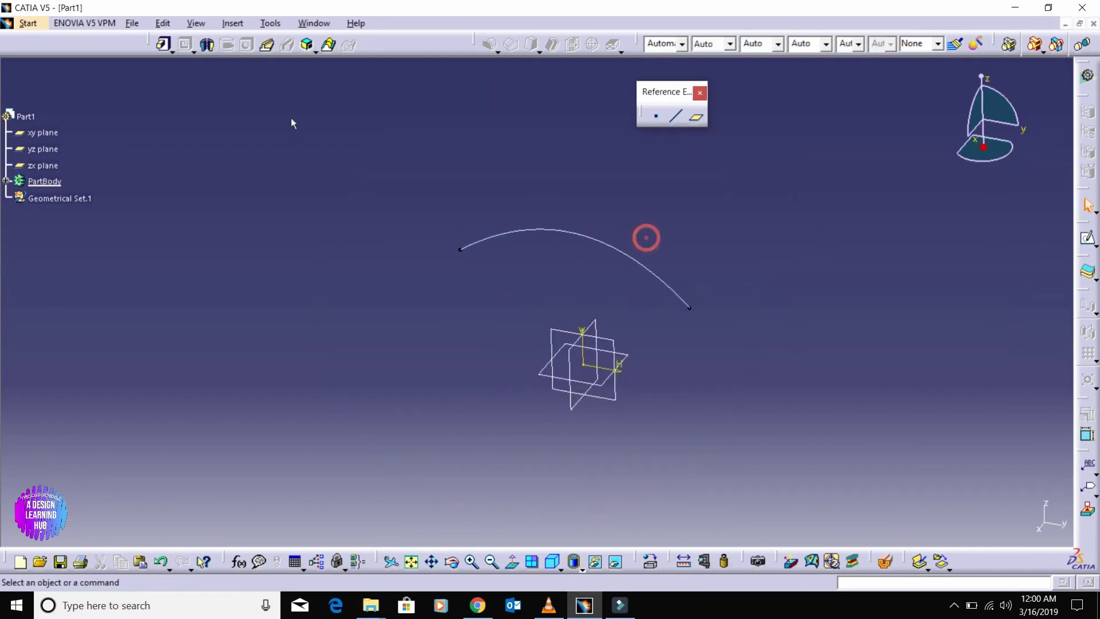
left_click(164, 45)
left_click(604, 240)
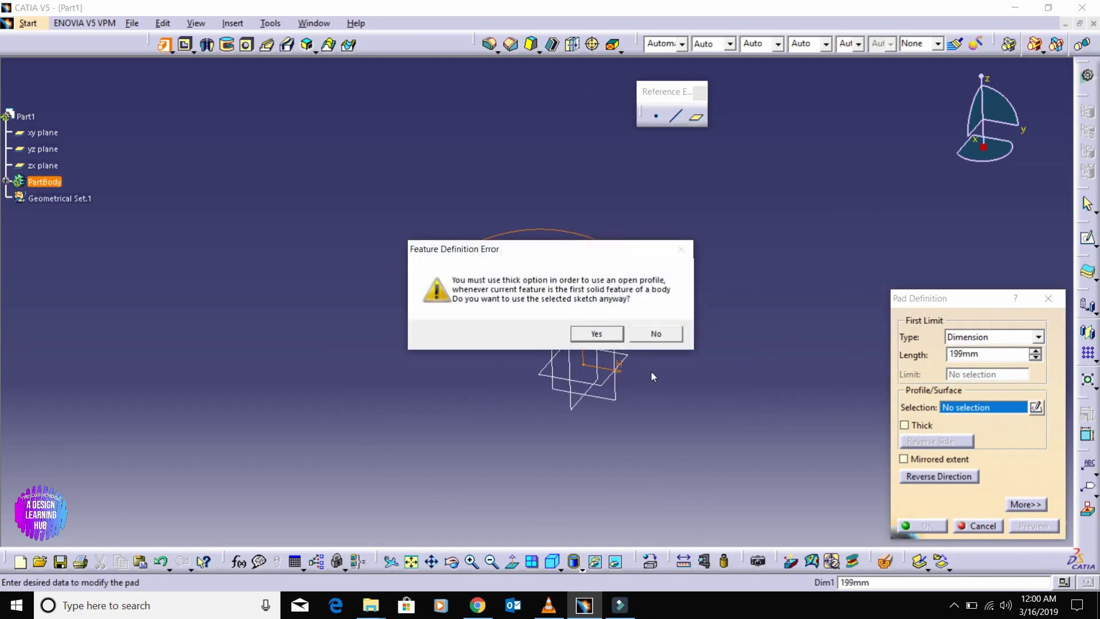
Accept the open-profile warning and make a thin, mirrored pad 199mm long from the curve.
left_click(596, 334)
left_click(920, 425)
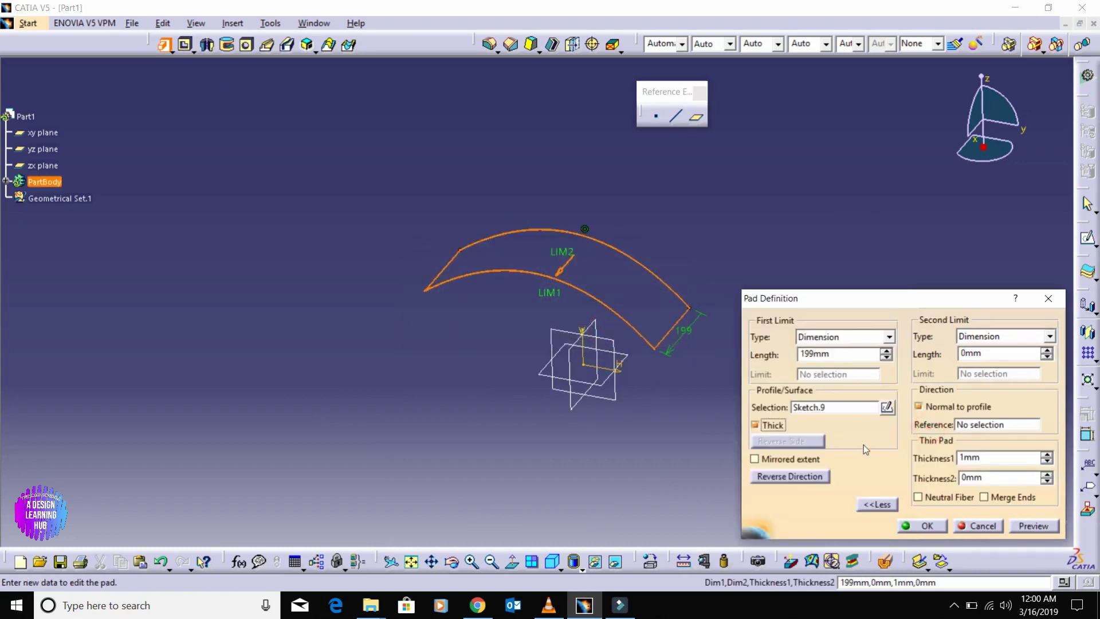
left_click(811, 458)
left_click(923, 526)
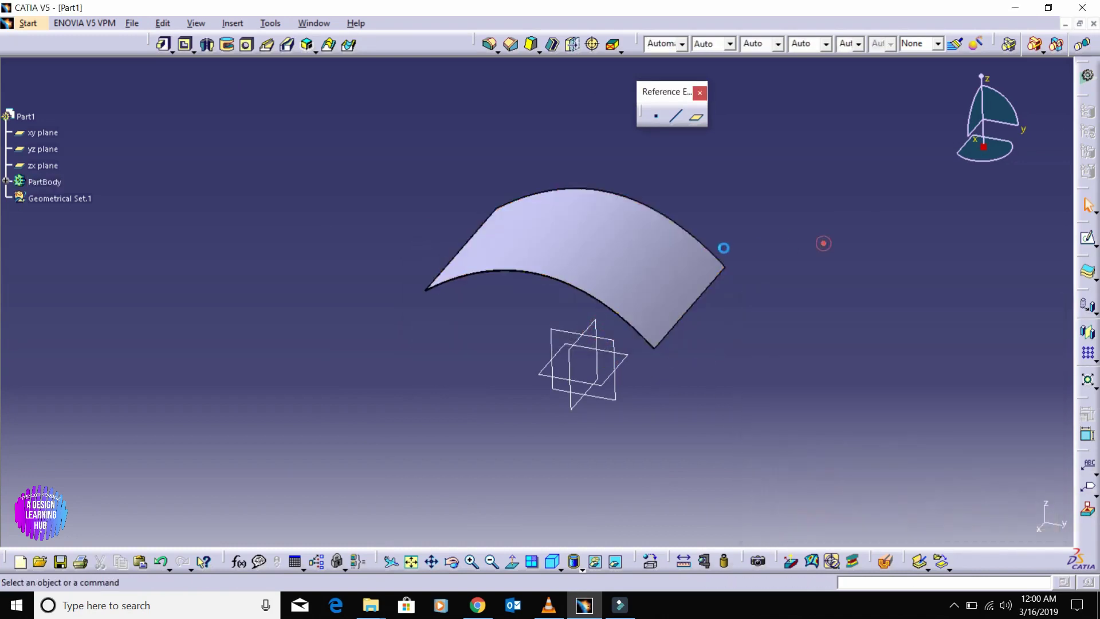
middle_click_drag(723, 247, 737, 336)
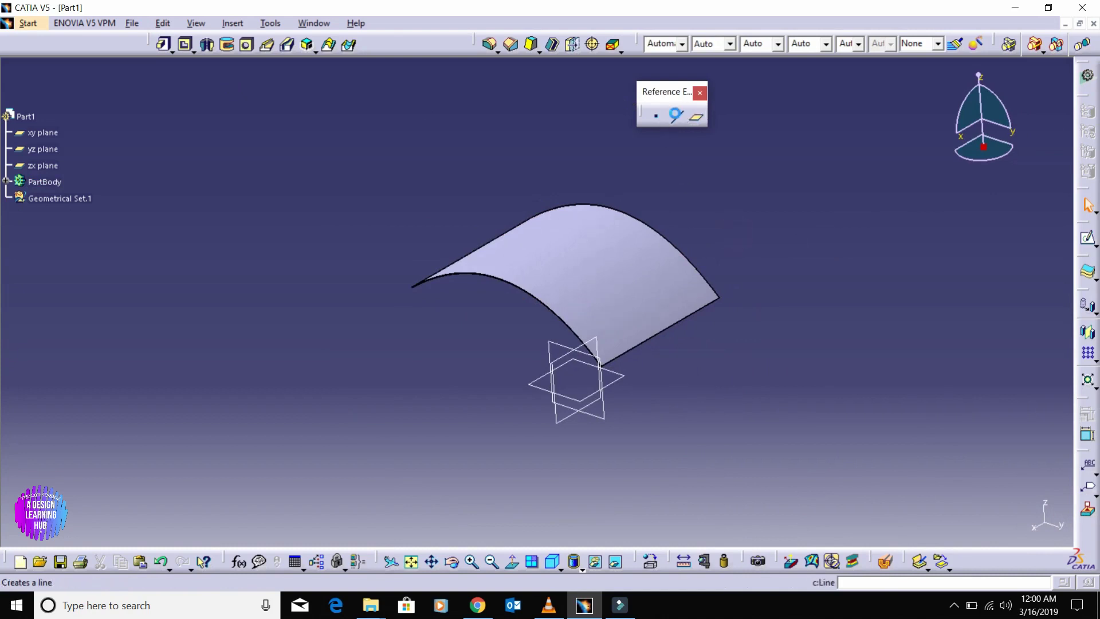
left_click(677, 114)
left_click(956, 275)
Set a Normal to surface line on the Pad.5 face through a new On-surface point at distance 0.
left_click(939, 329)
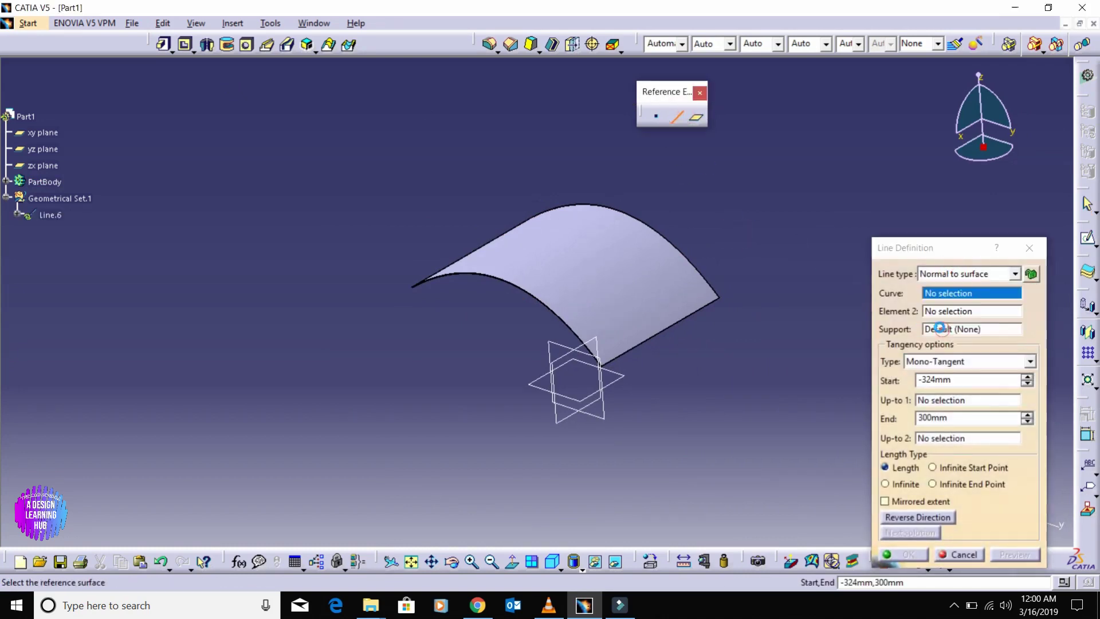
left_click(644, 276)
right_click(925, 314)
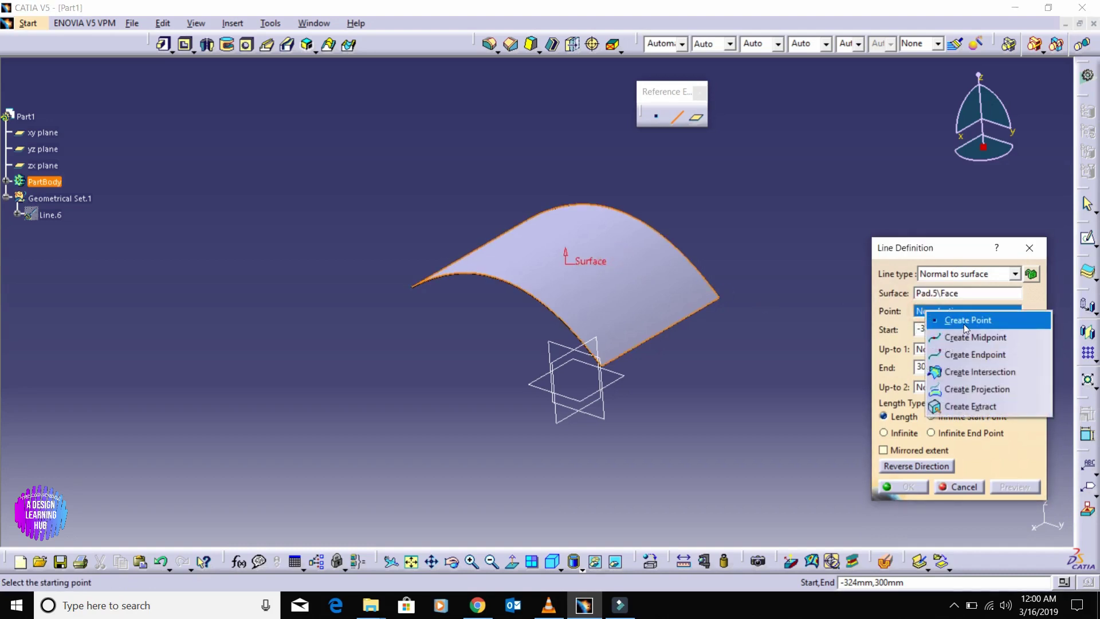
left_click(964, 325)
left_click(940, 265)
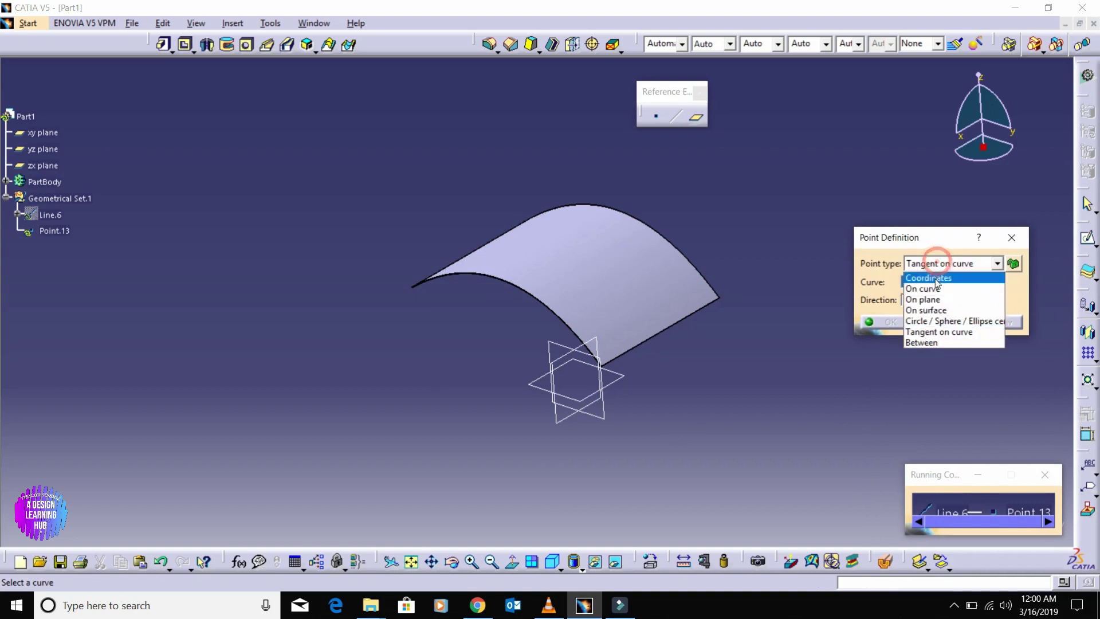
left_click(936, 312)
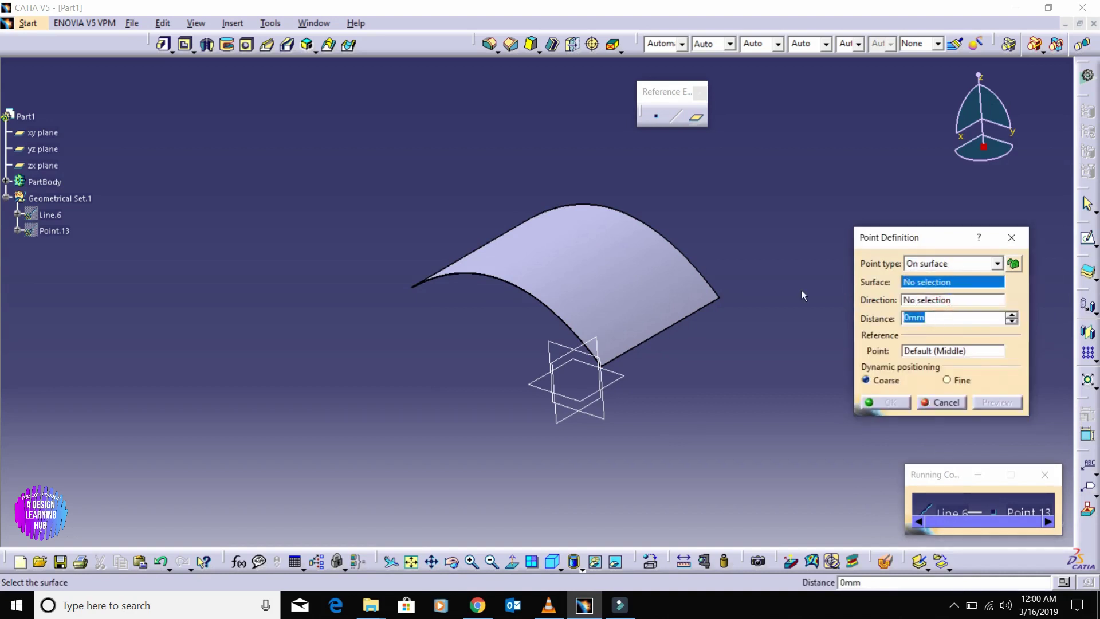
left_click(590, 253)
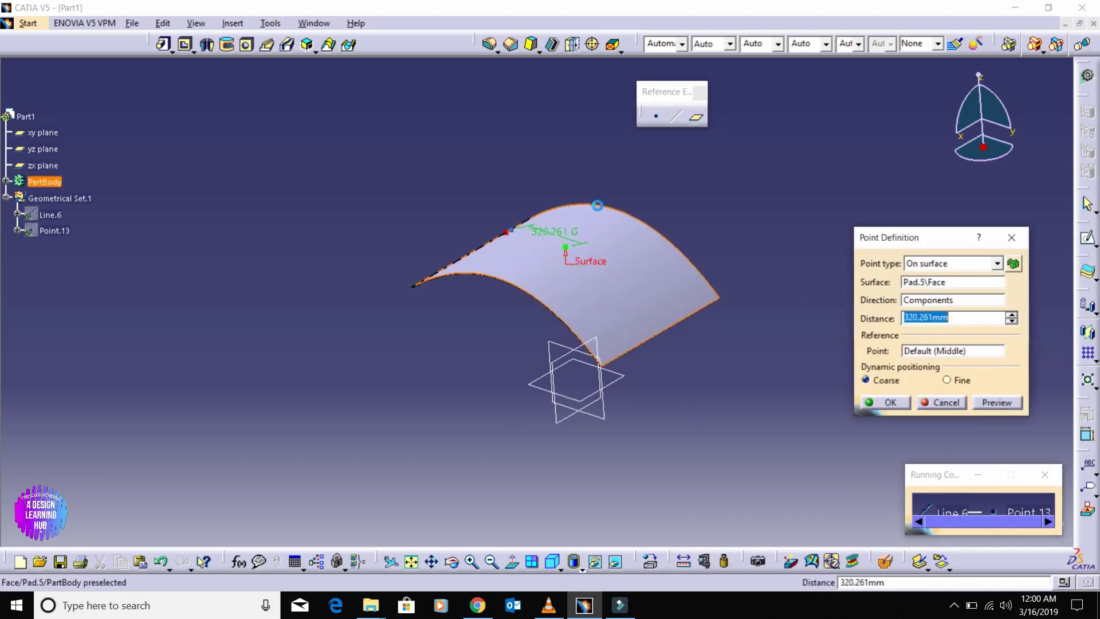
left_click(605, 288)
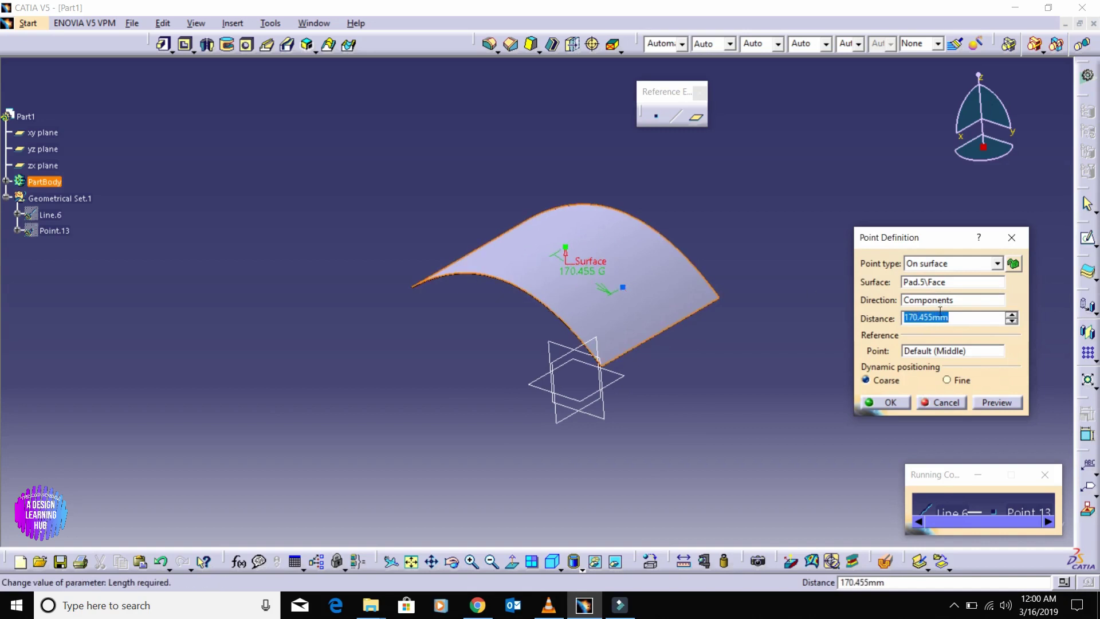
type("0")
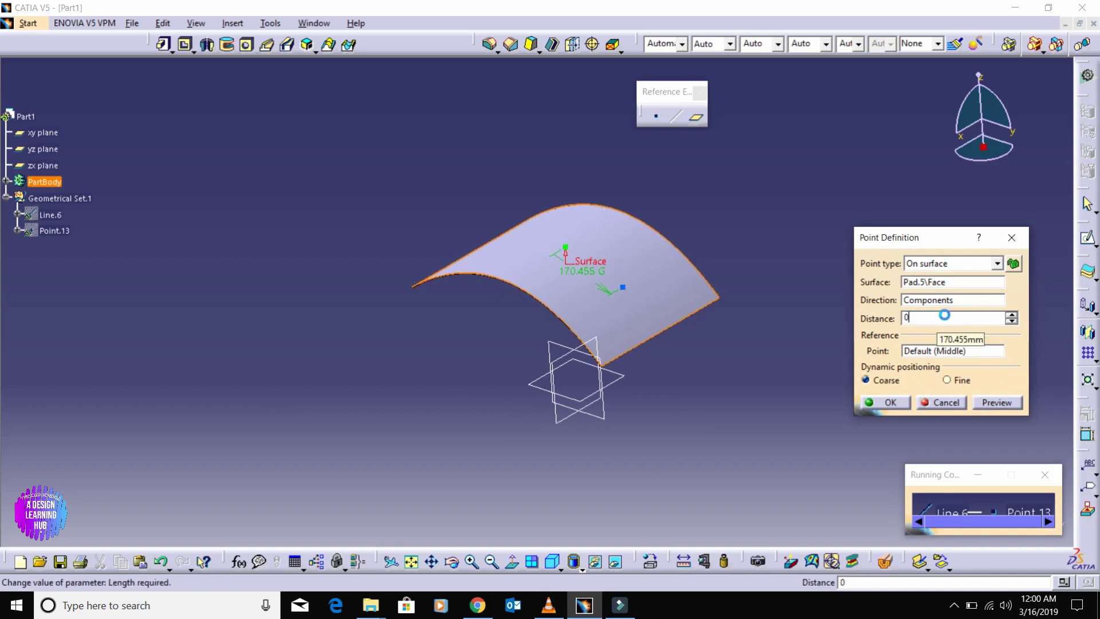
key("Return")
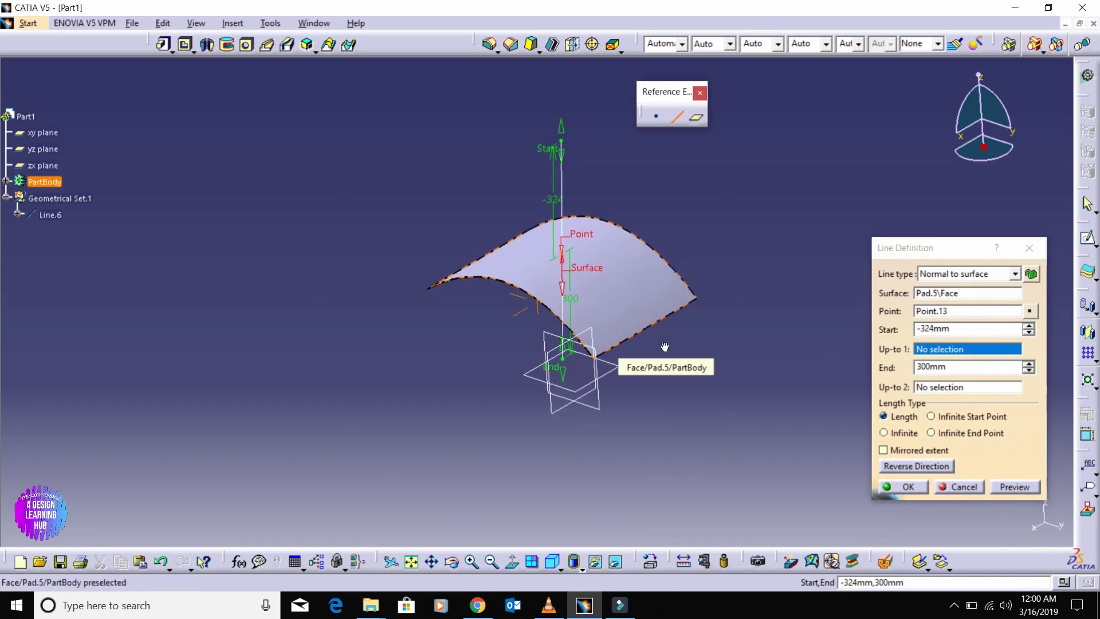
Check the preview and create the normal line spanning -324mm to 300mm.
mouse_move(618, 404)
middle_mouse_down()
mouse_move(643, 381)
mouse_move(649, 356)
middle_mouse_up()
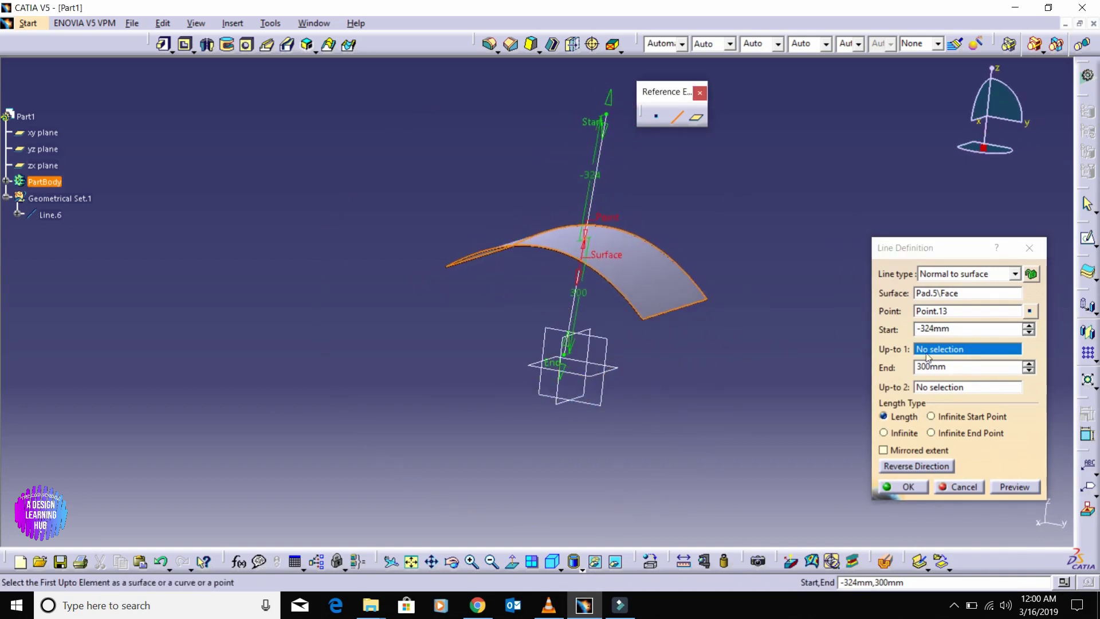
left_click(934, 292)
mouse_move(747, 298)
middle_mouse_down()
mouse_move(609, 278)
mouse_move(590, 315)
middle_mouse_up()
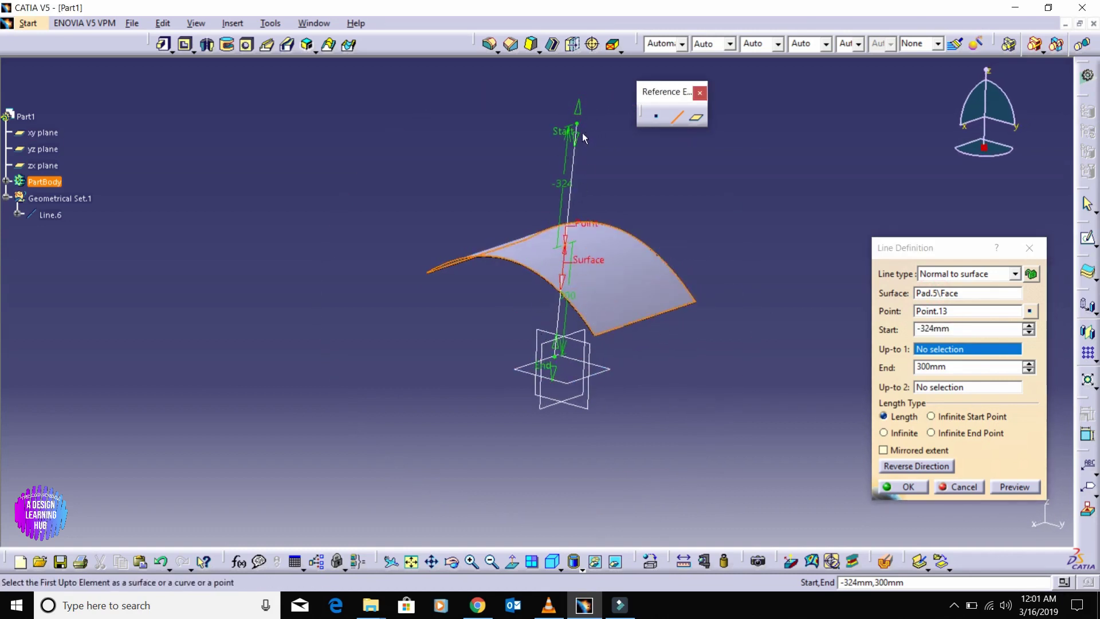
left_click(885, 487)
mouse_move(546, 362)
middle_mouse_down()
mouse_move(703, 304)
mouse_move(380, 420)
mouse_move(729, 341)
mouse_move(555, 442)
mouse_move(531, 444)
middle_mouse_up()
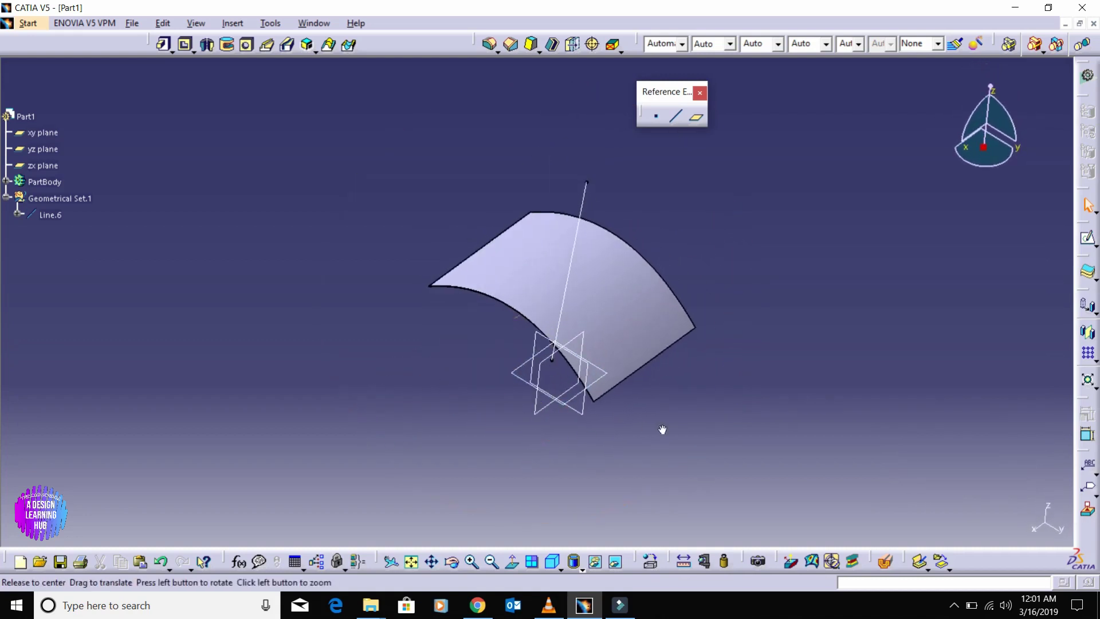
middle_click_drag(661, 430, 657, 358)
Create Point.14 on the curved Pad.5 face.
left_click(652, 119)
middle_click_drag(688, 172, 737, 233)
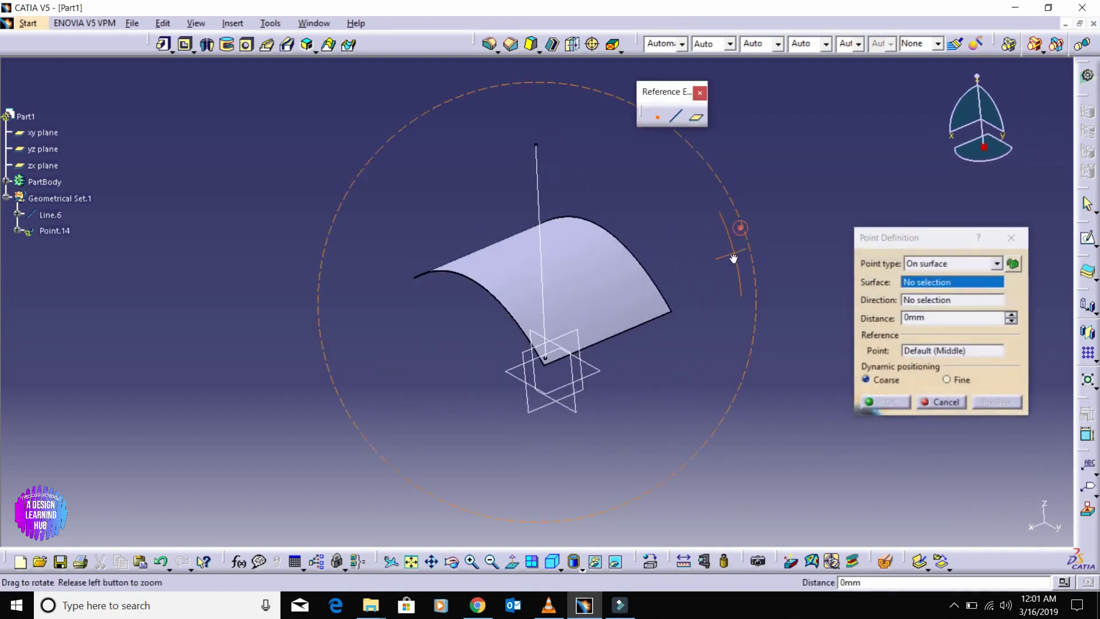
left_click(569, 290)
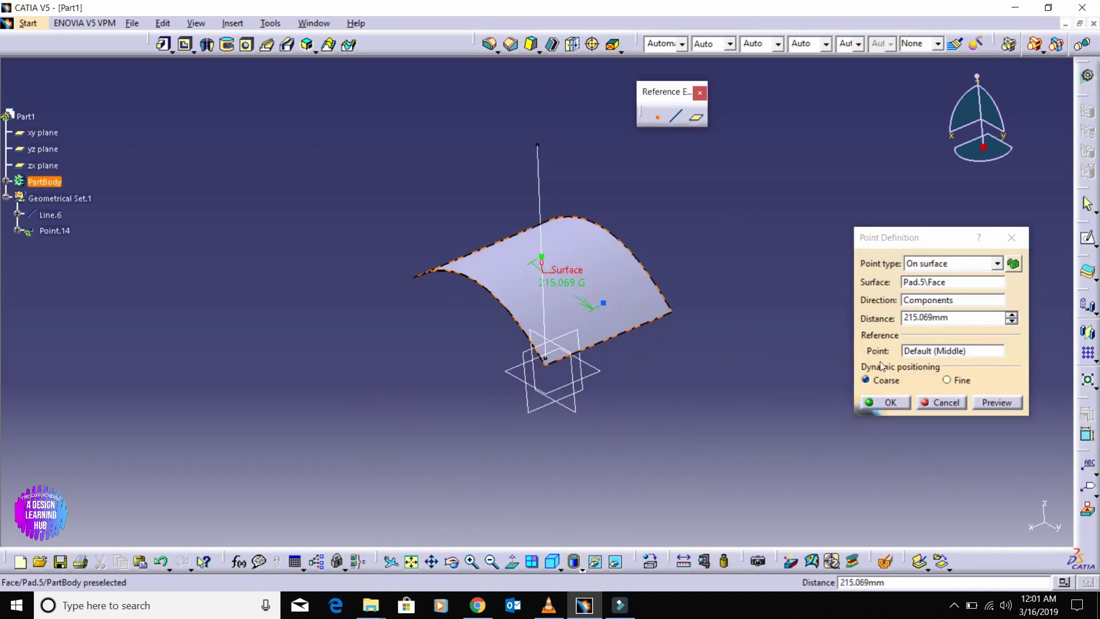
left_click(876, 401)
middle_click_drag(785, 400, 656, 265)
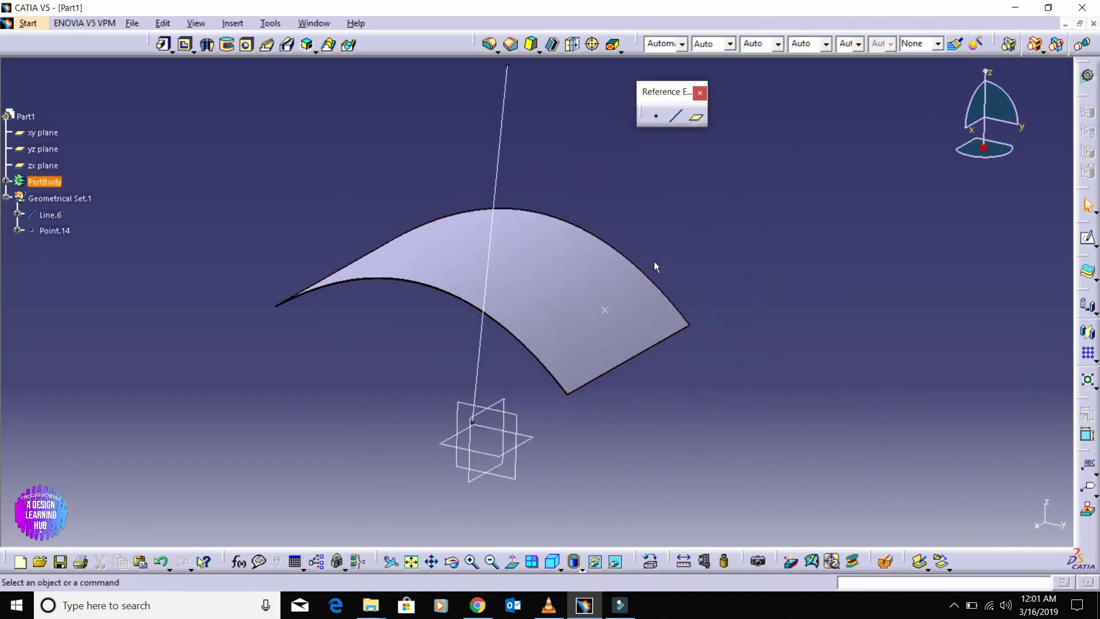
Create Line.7 normal to the Pad.5 face through Point.14.
left_click(672, 119)
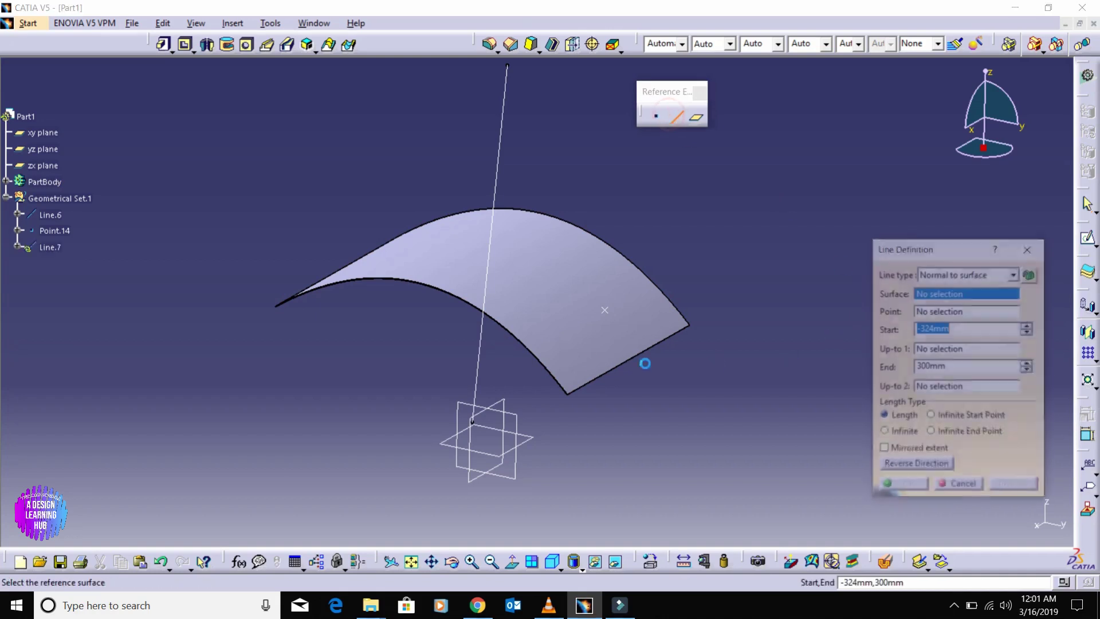
left_click(980, 273)
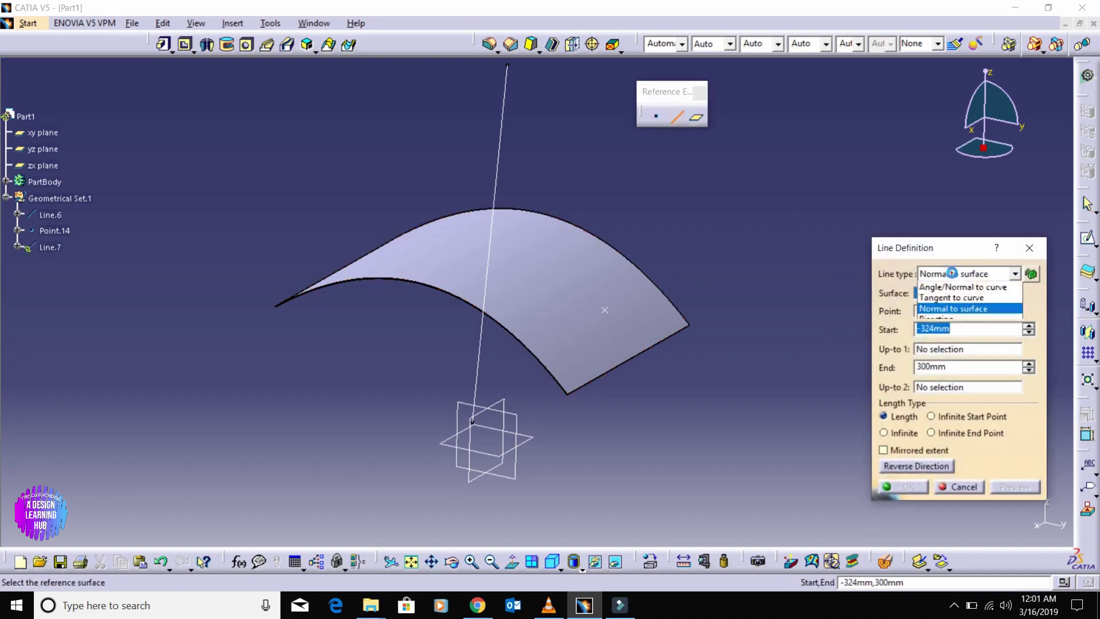
left_click(974, 276)
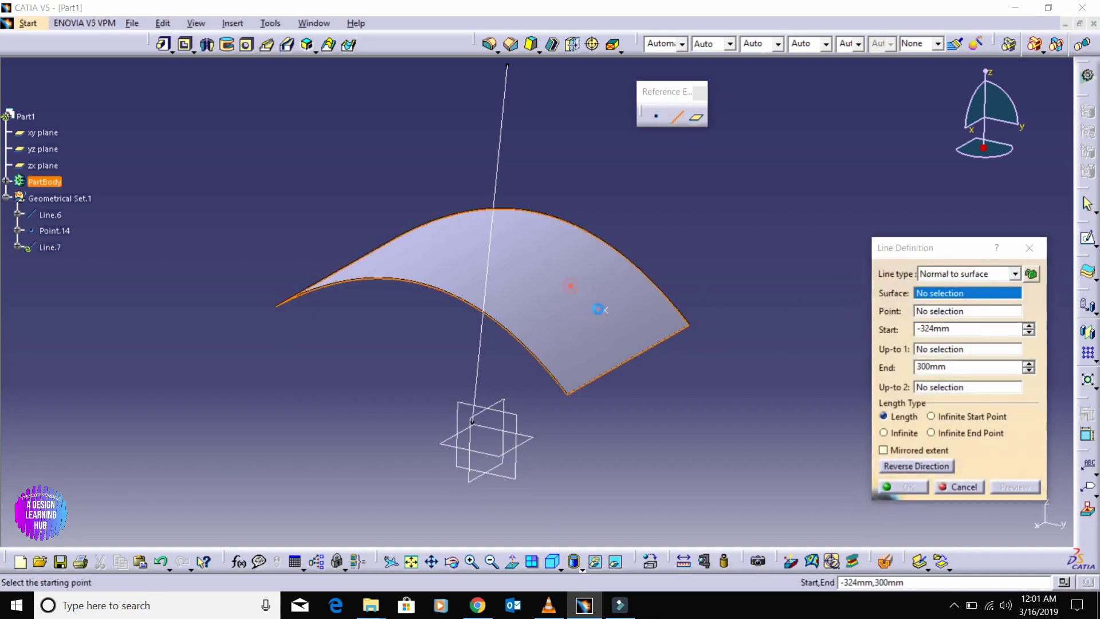
left_click(597, 305)
middle_click_drag(574, 444, 677, 399)
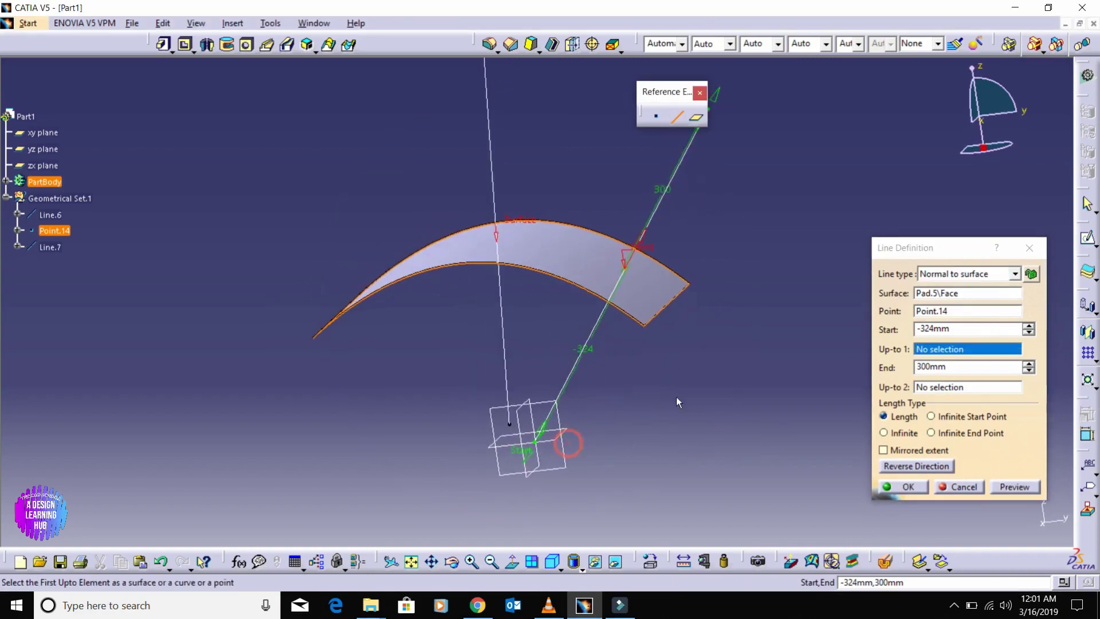
left_click(919, 487)
middle_click_drag(680, 234, 581, 330)
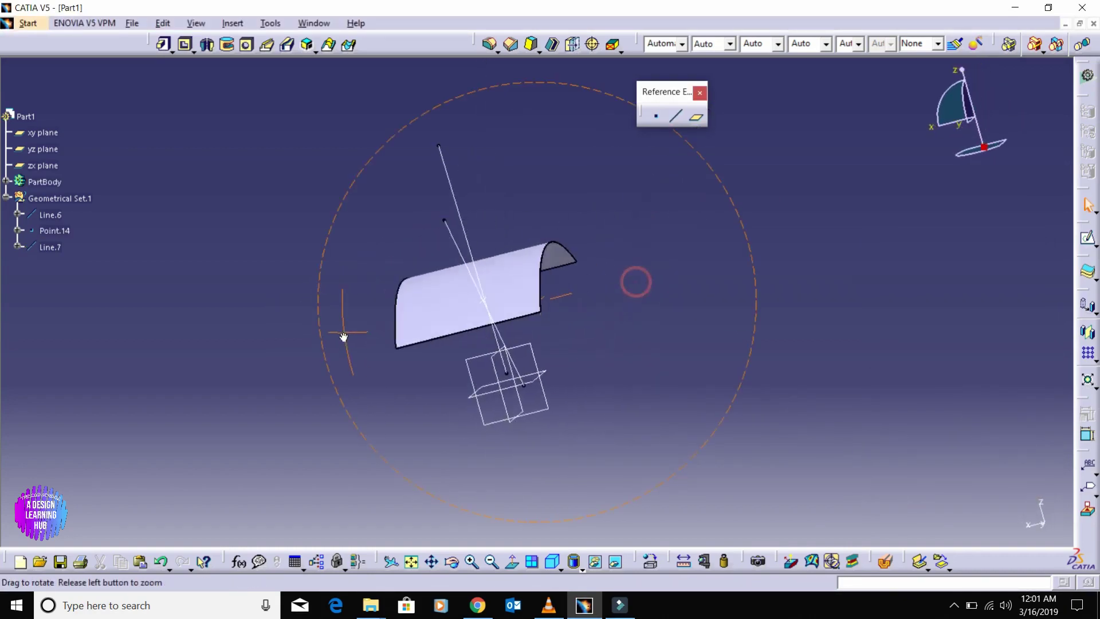
middle_click_drag(724, 334, 729, 340)
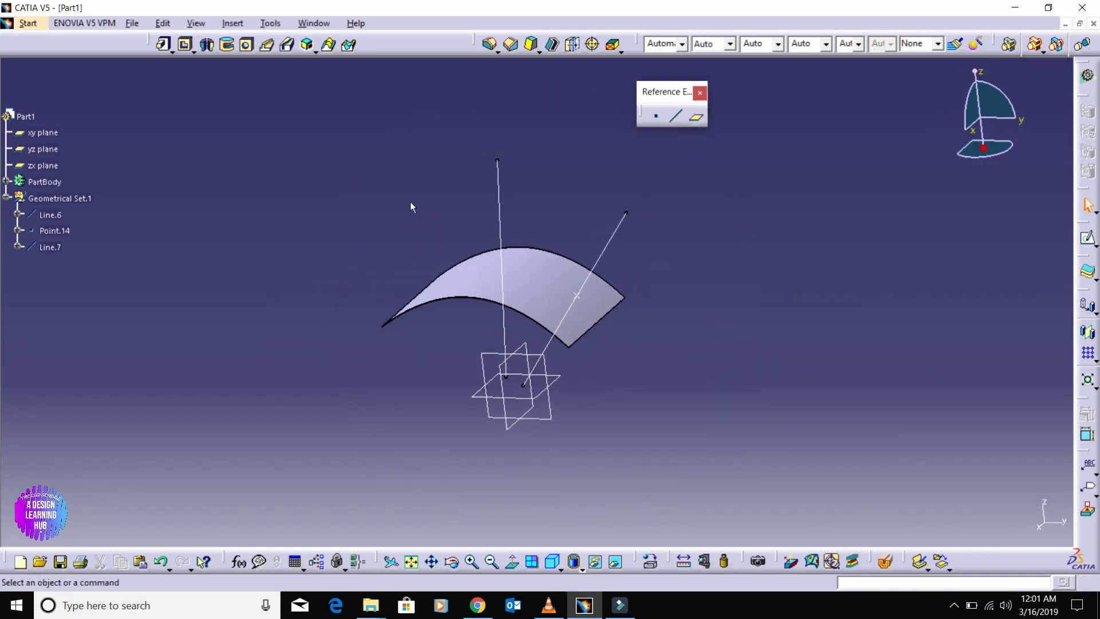
left_click_drag(453, 90, 653, 475)
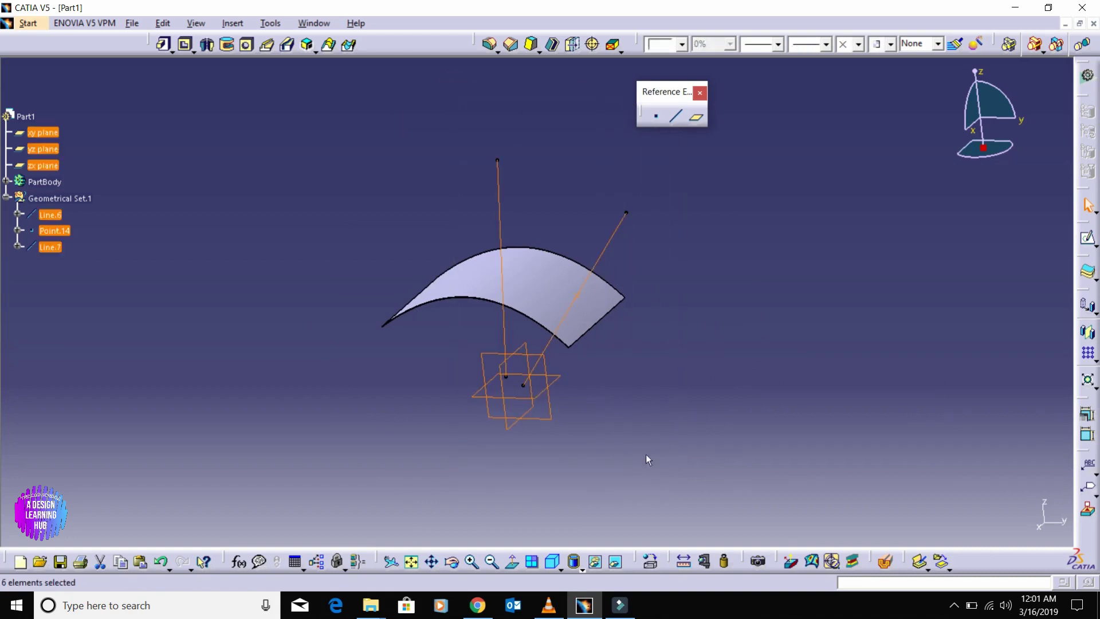
Delete the selected lines, point and surface, then try and cancel a Bisecting line.
key("Delete")
key("Return")
left_click(676, 118)
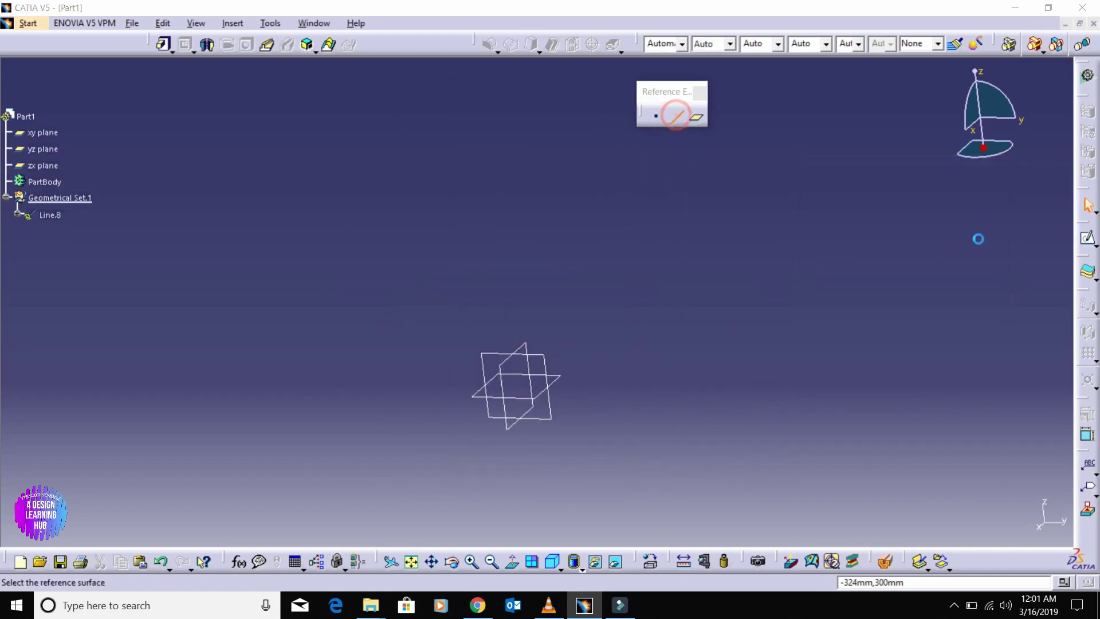
left_click(942, 274)
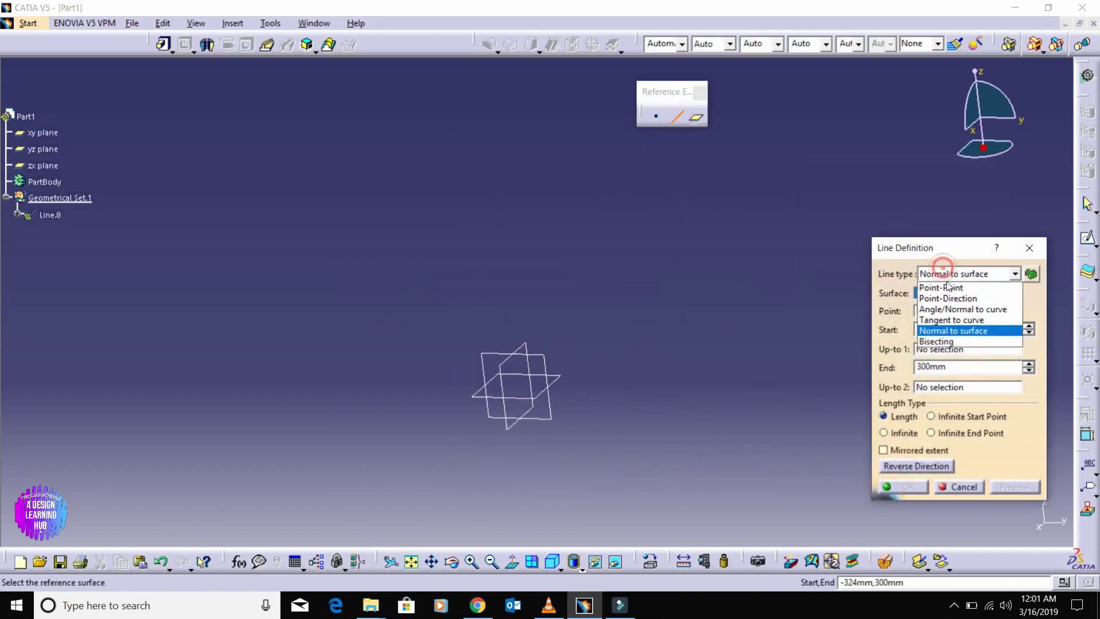
left_click(939, 341)
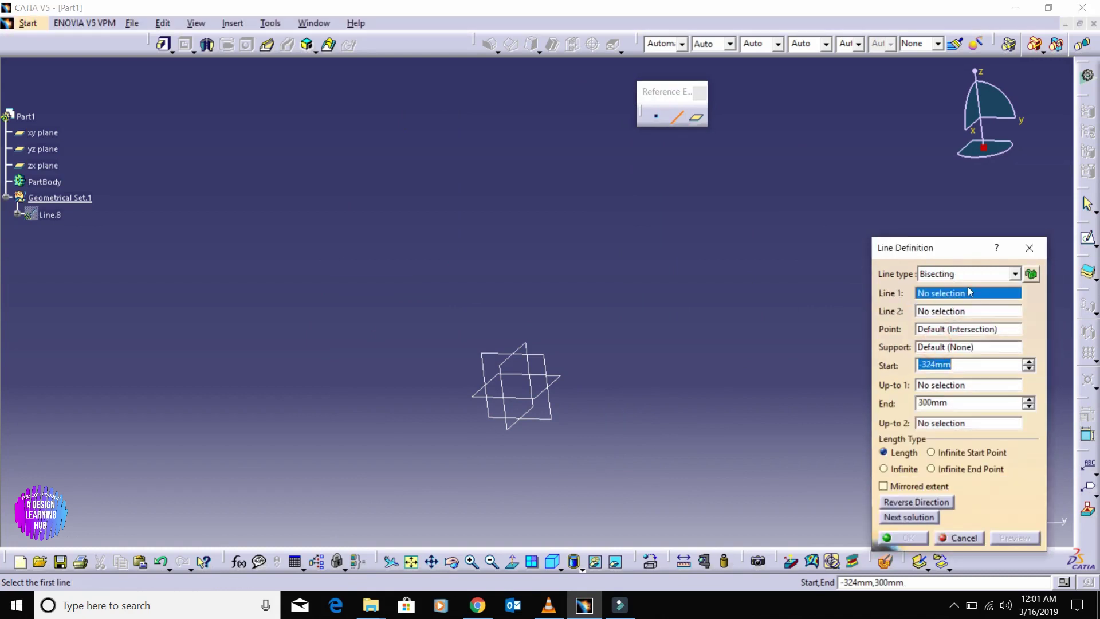
left_click(1030, 247)
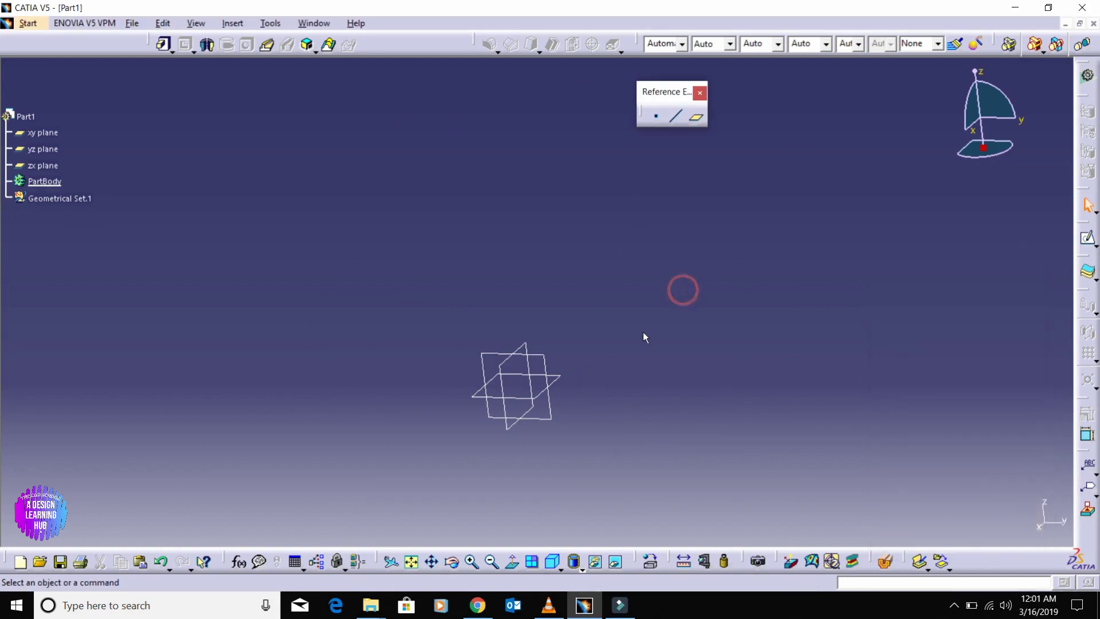
middle_click_drag(643, 331, 580, 331)
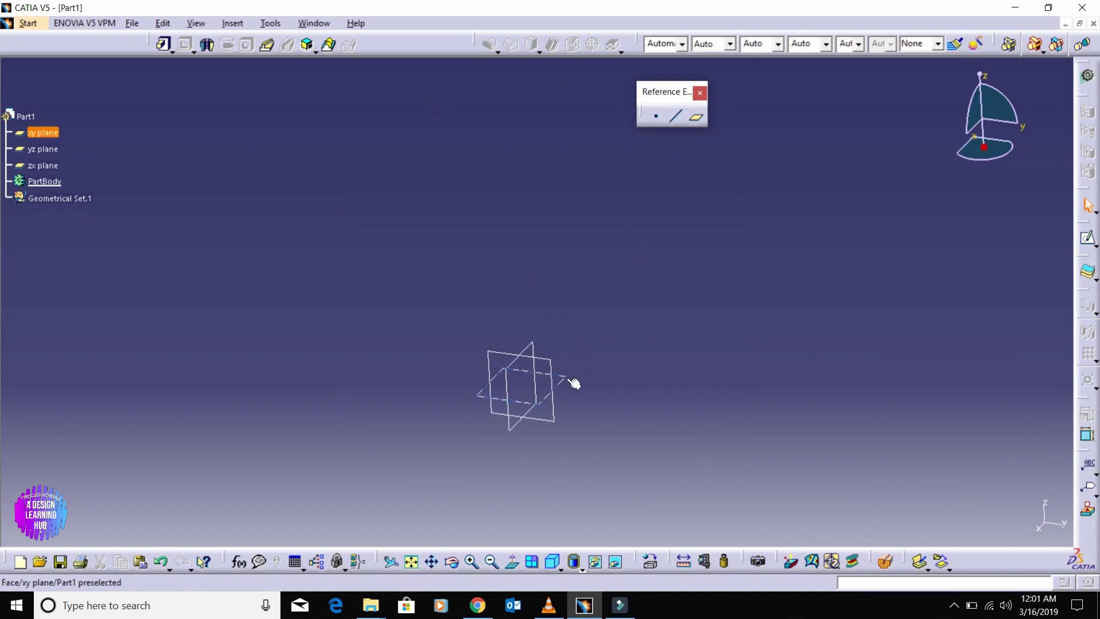
Create center point Point.15 on the yz plane.
left_click(653, 119)
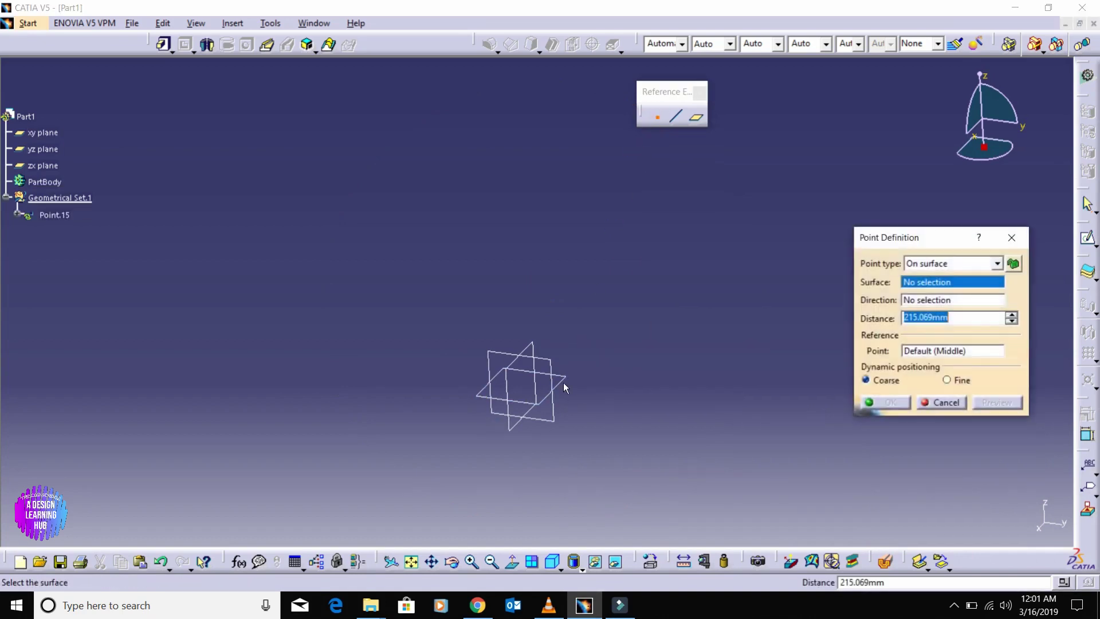
left_click(560, 382)
left_click(680, 221)
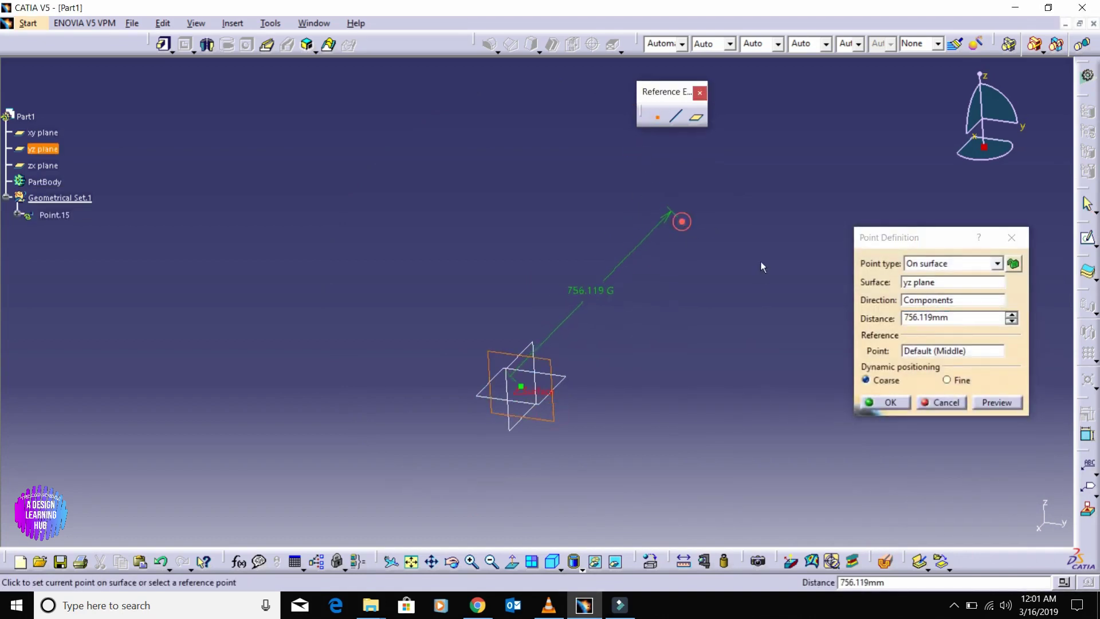
left_click(907, 405)
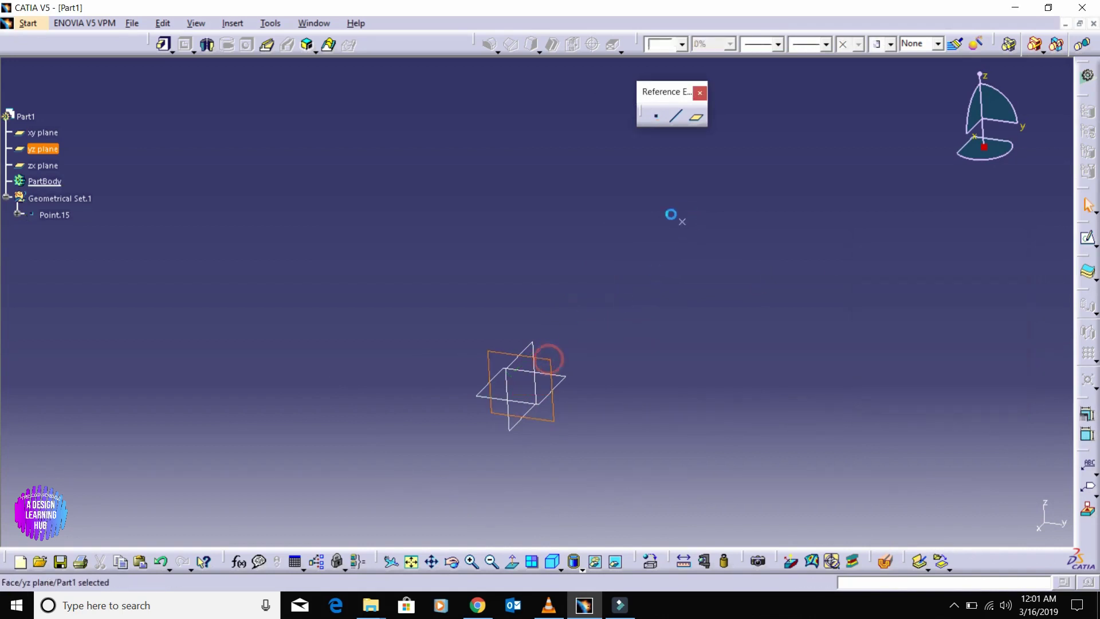
Create Point-Direction Line.8 through Point.15 normal to yz, from -324mm to 300mm.
left_click(675, 116)
left_click(682, 221)
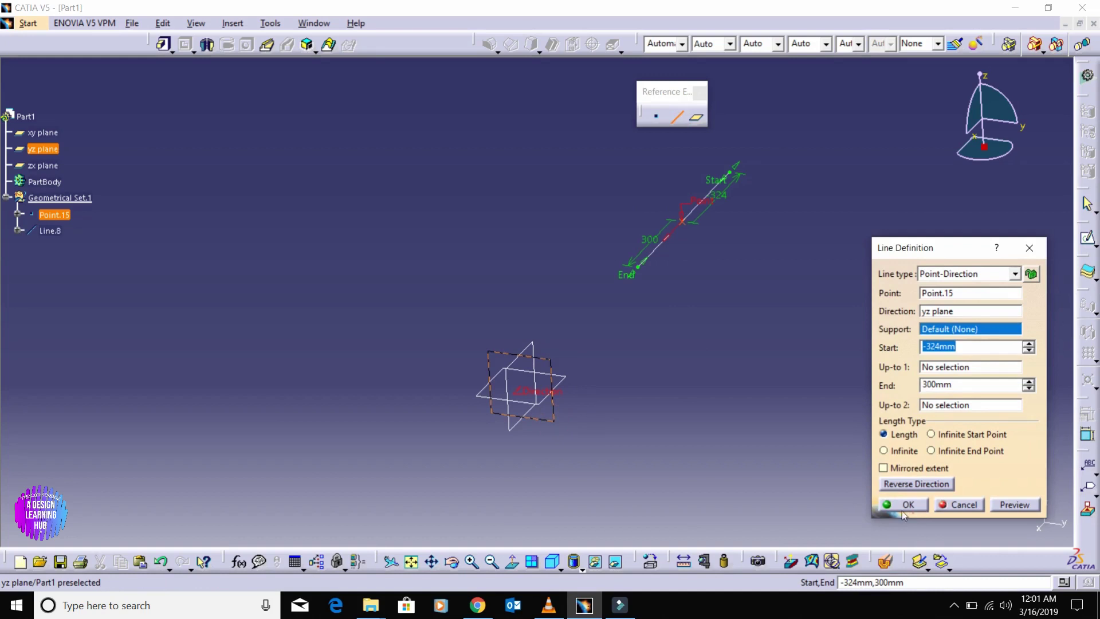
left_click(908, 505)
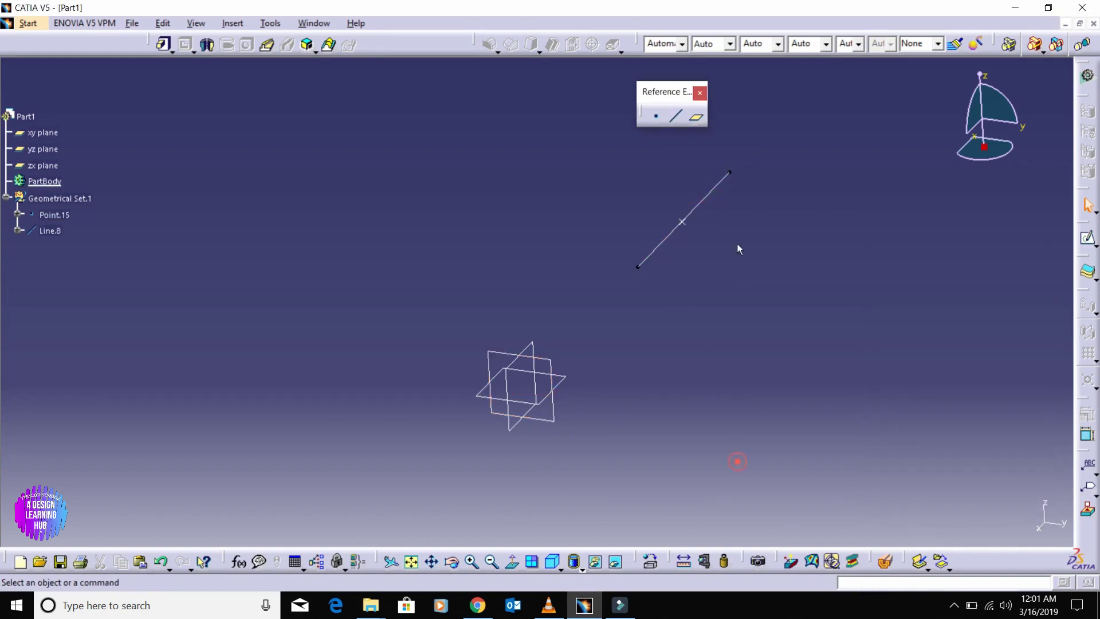
left_click(678, 116)
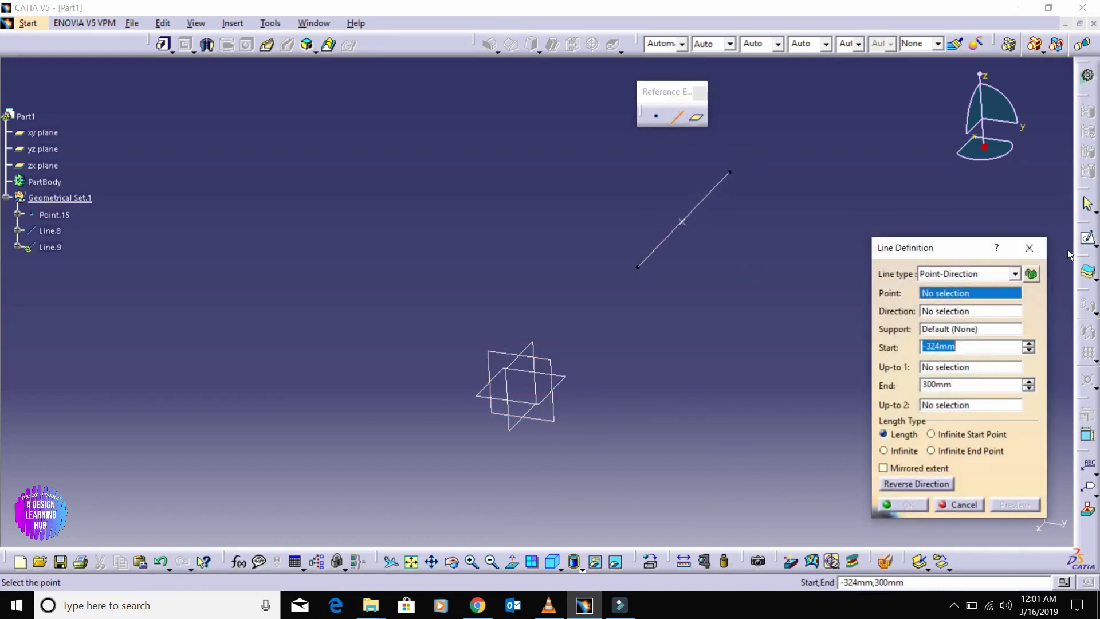
Cancel the pending line and re-confirm Line.8's definition.
left_click(1033, 245)
double_click(704, 191)
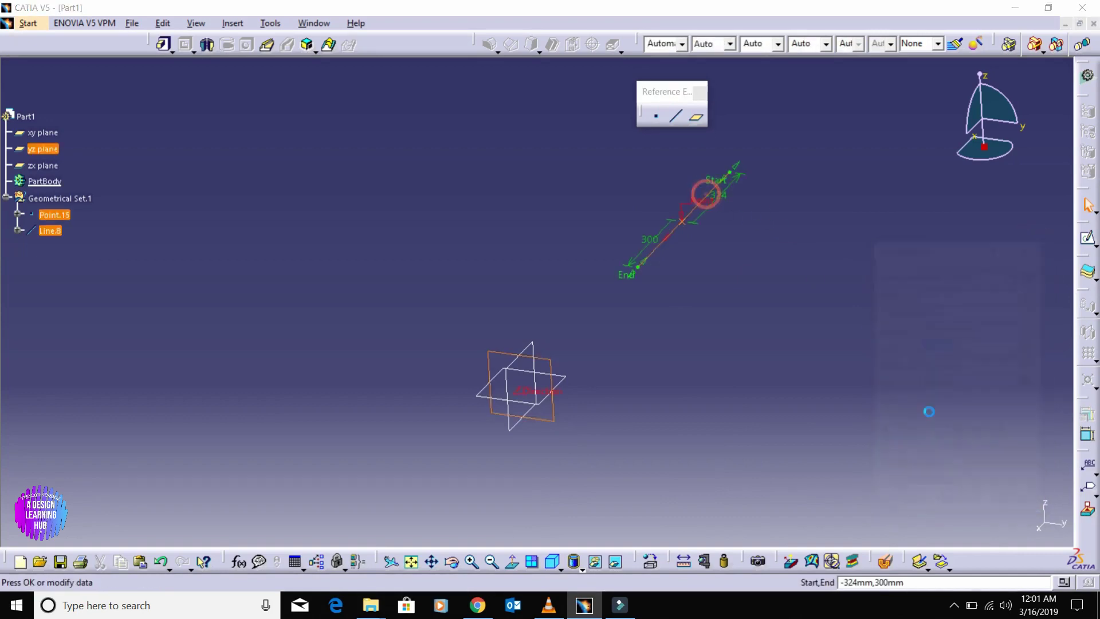
left_click(908, 505)
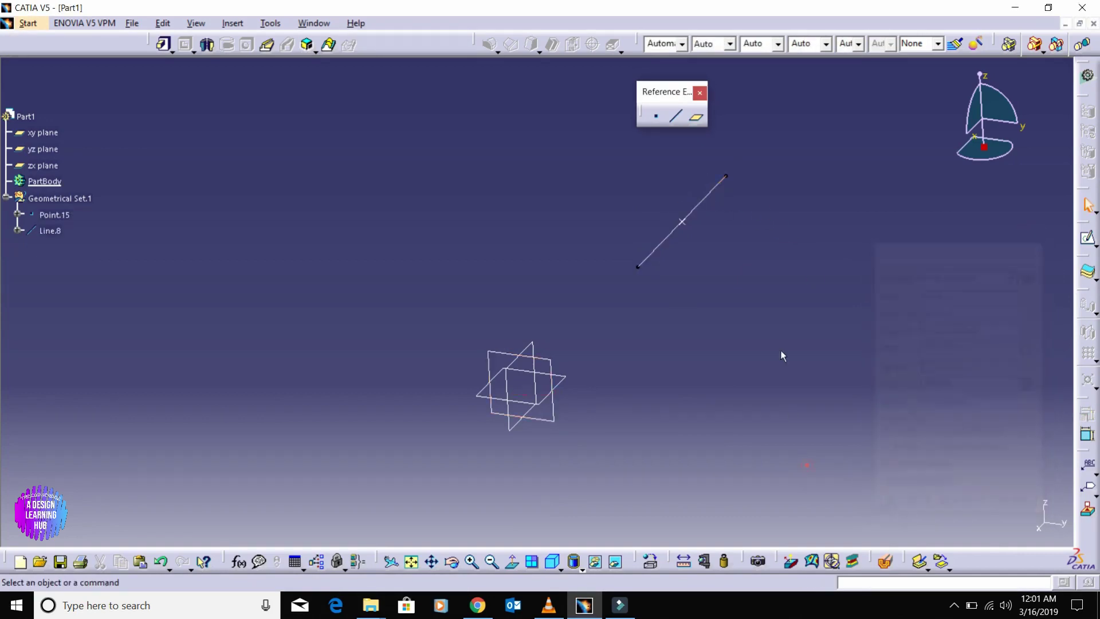
left_click(675, 116)
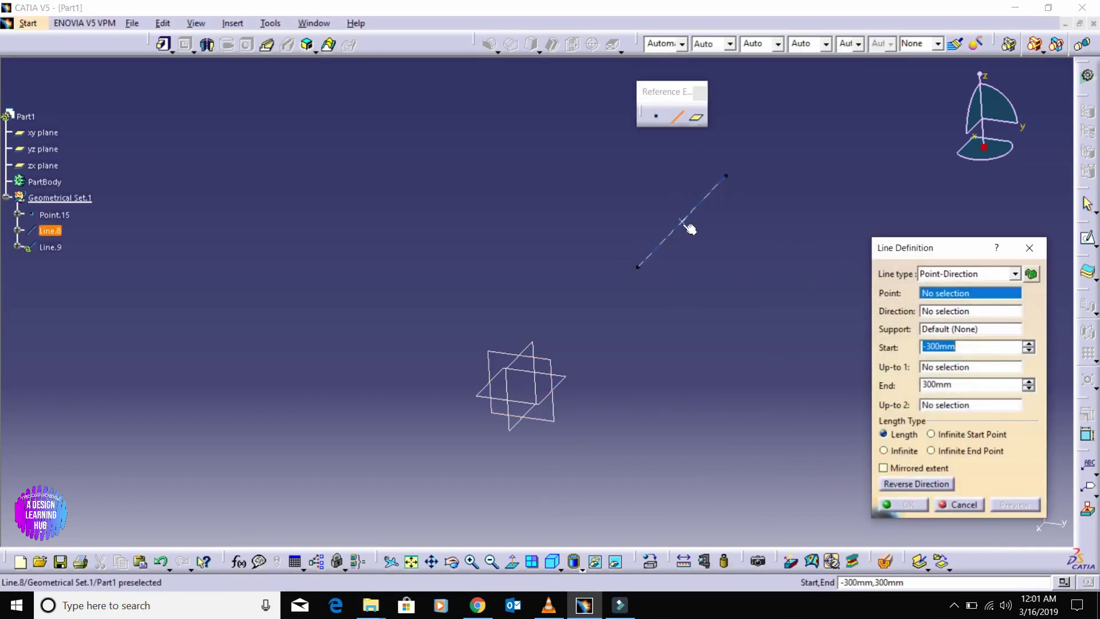
left_click(686, 223)
left_click(1031, 250)
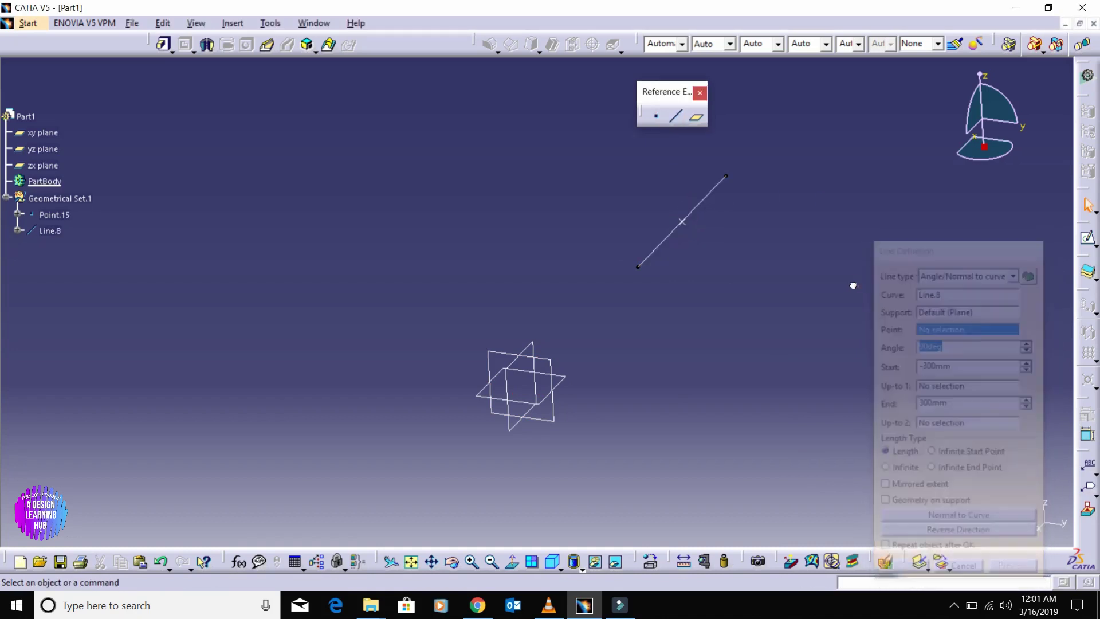
Create Line.9 through Point.15 normal to the zx plane, from -300mm to 300mm.
left_click(676, 116)
left_click(681, 219)
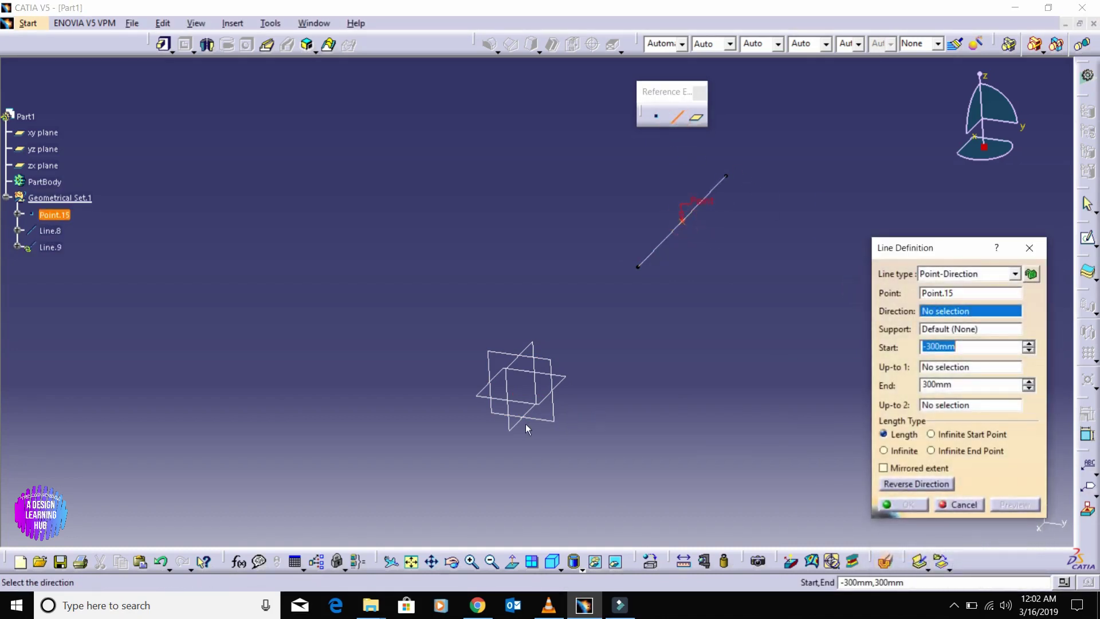
left_click(512, 426)
left_click(906, 508)
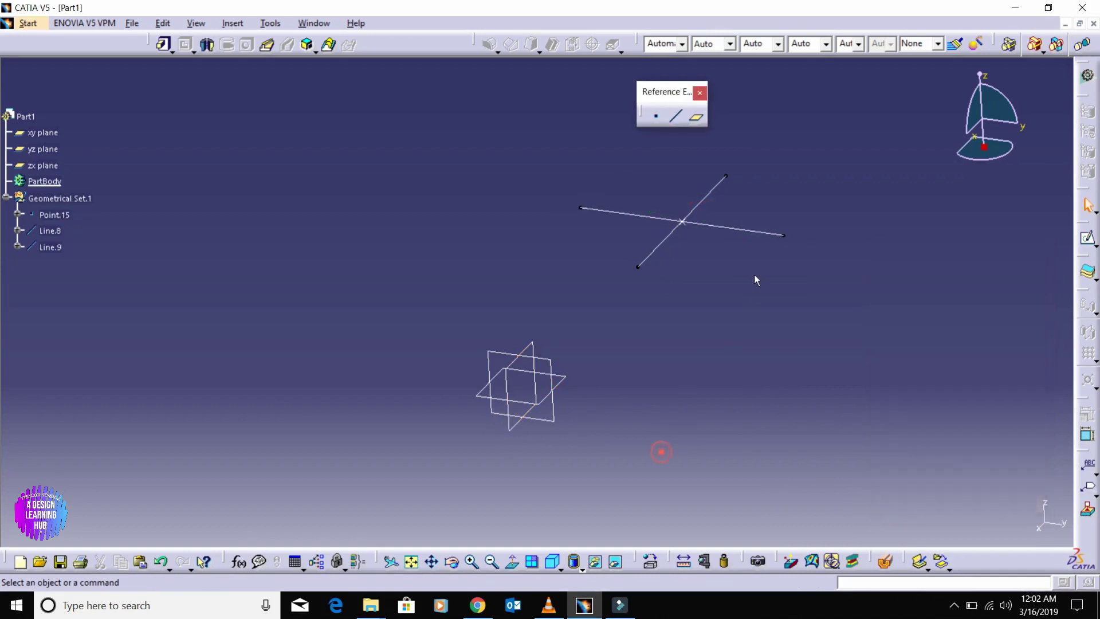
middle_click_drag(754, 274, 716, 256)
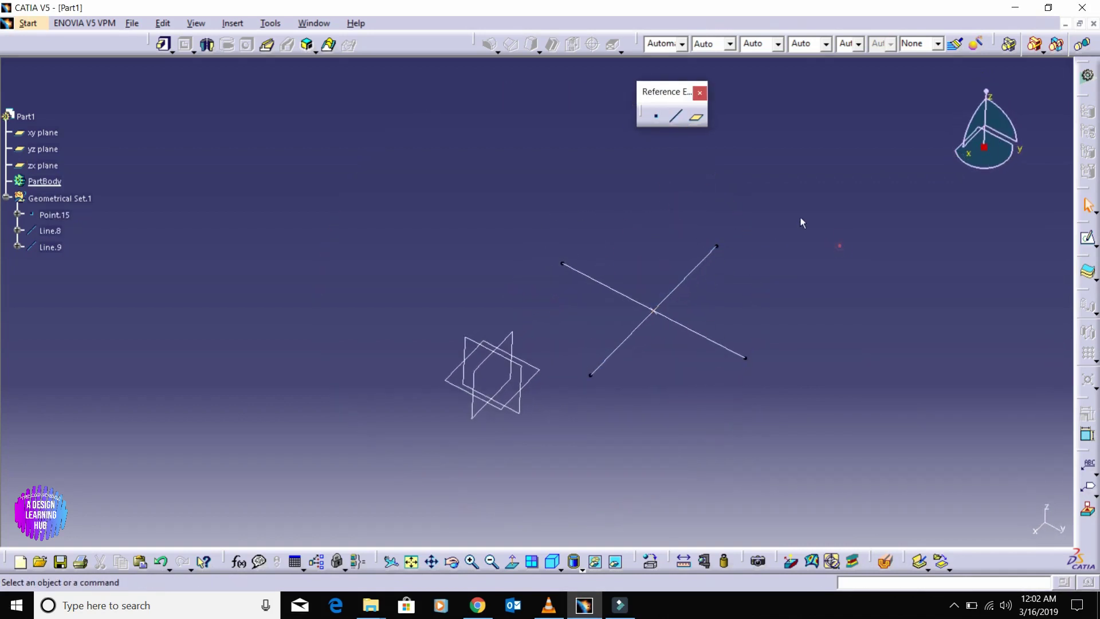
left_click(680, 118)
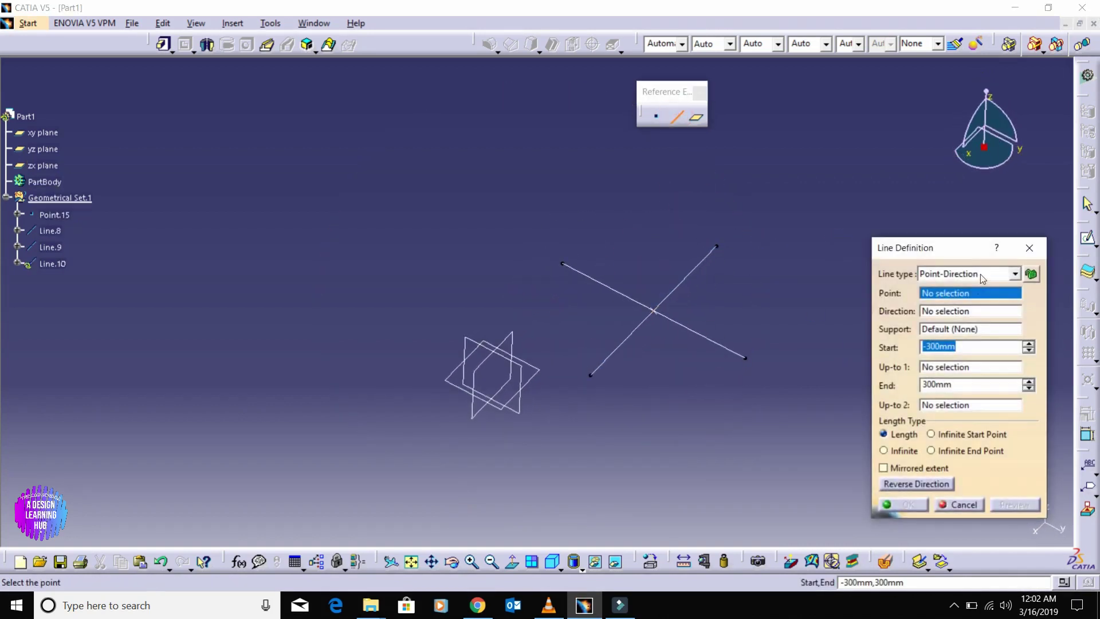
Create bisecting Line.10 of Line.8 and Line.9, switching it to the other solution.
left_click(981, 273)
left_click(953, 312)
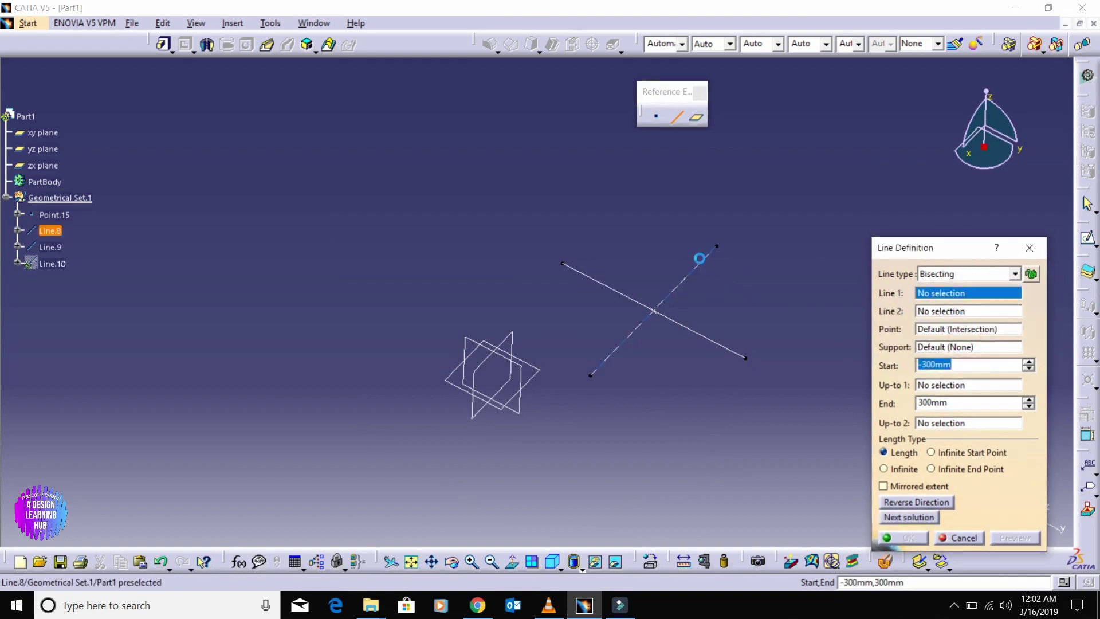
left_click(699, 259)
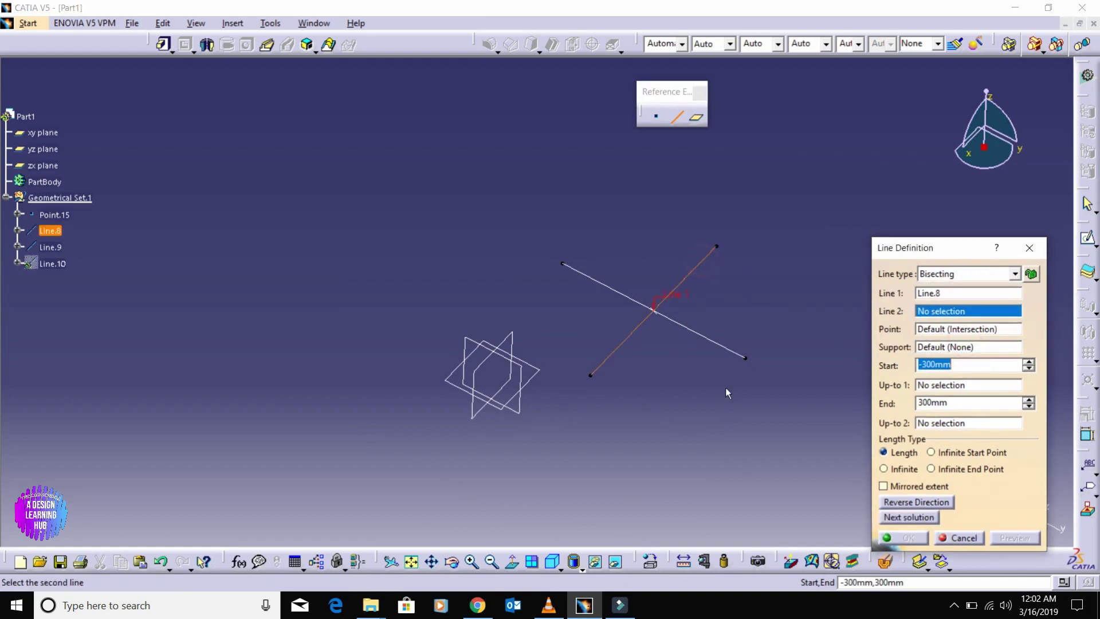
left_click(705, 337)
mouse_move(712, 390)
middle_mouse_down()
mouse_move(836, 232)
mouse_move(757, 246)
middle_mouse_up()
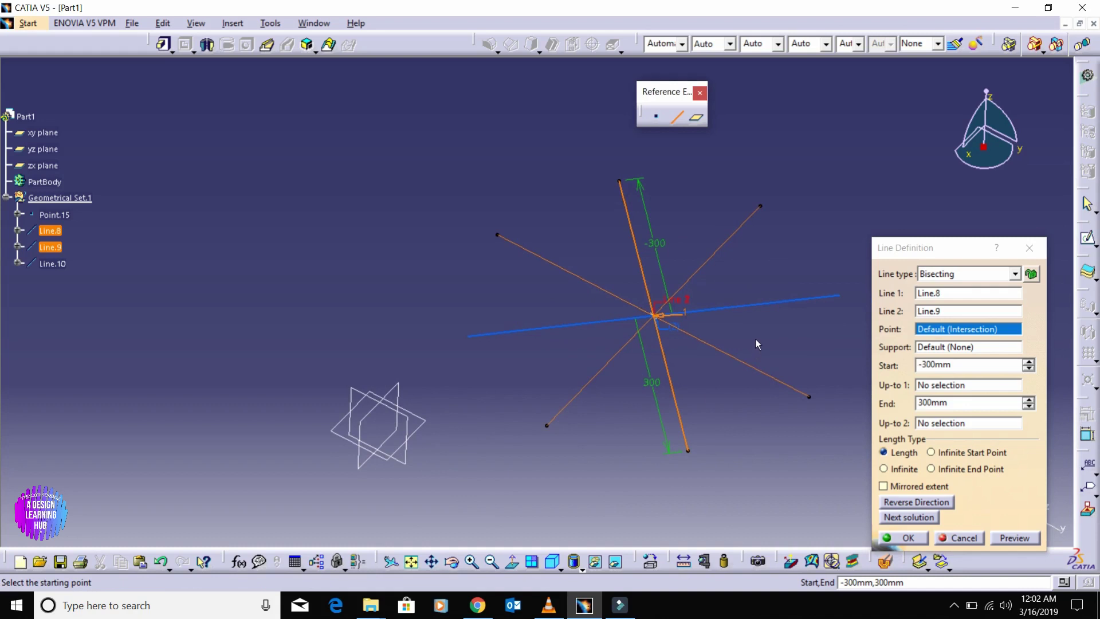
left_click(800, 301)
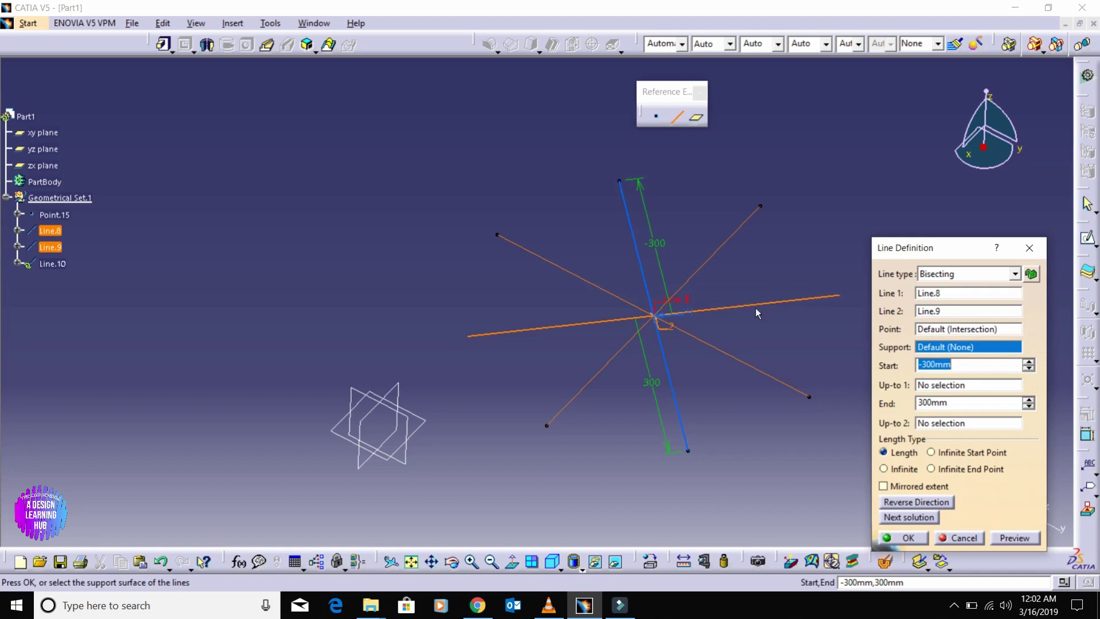
left_click(906, 539)
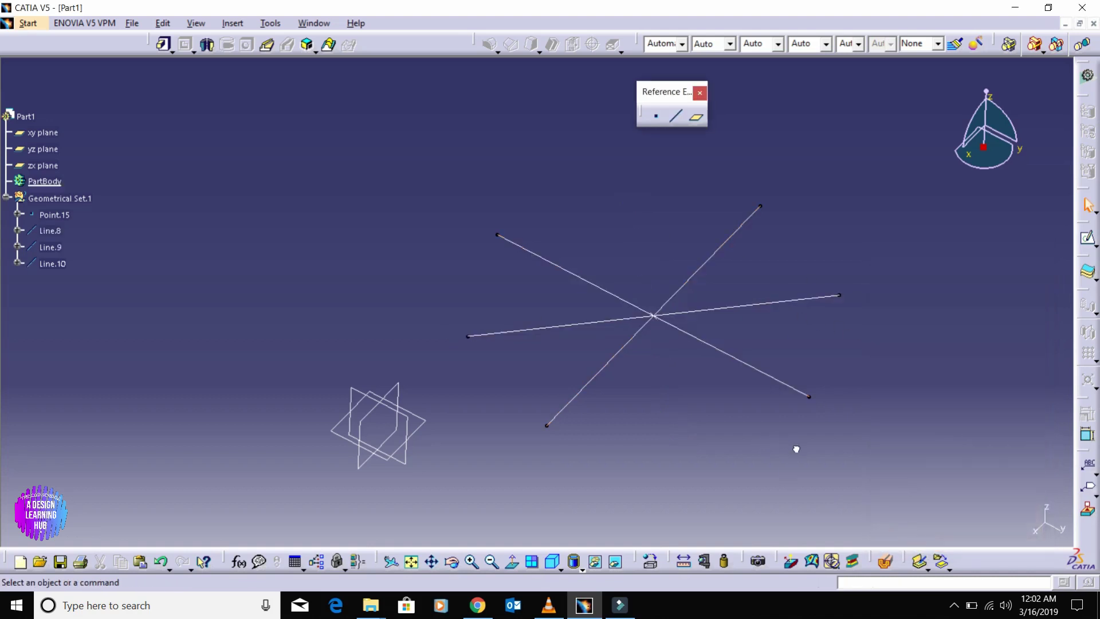
double_click(782, 306)
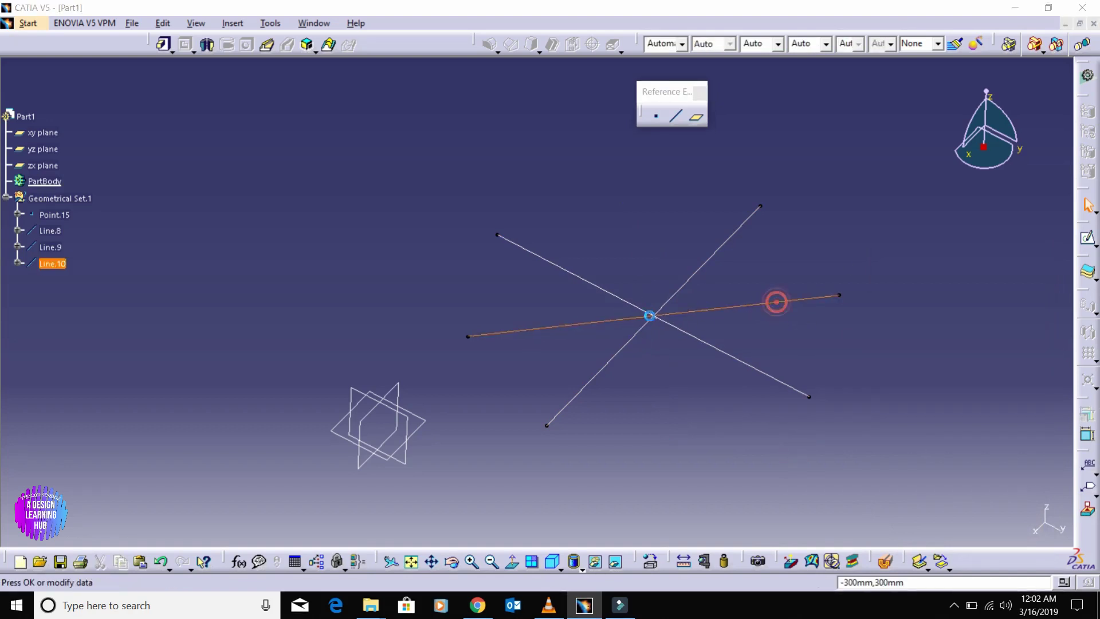
left_click(633, 229)
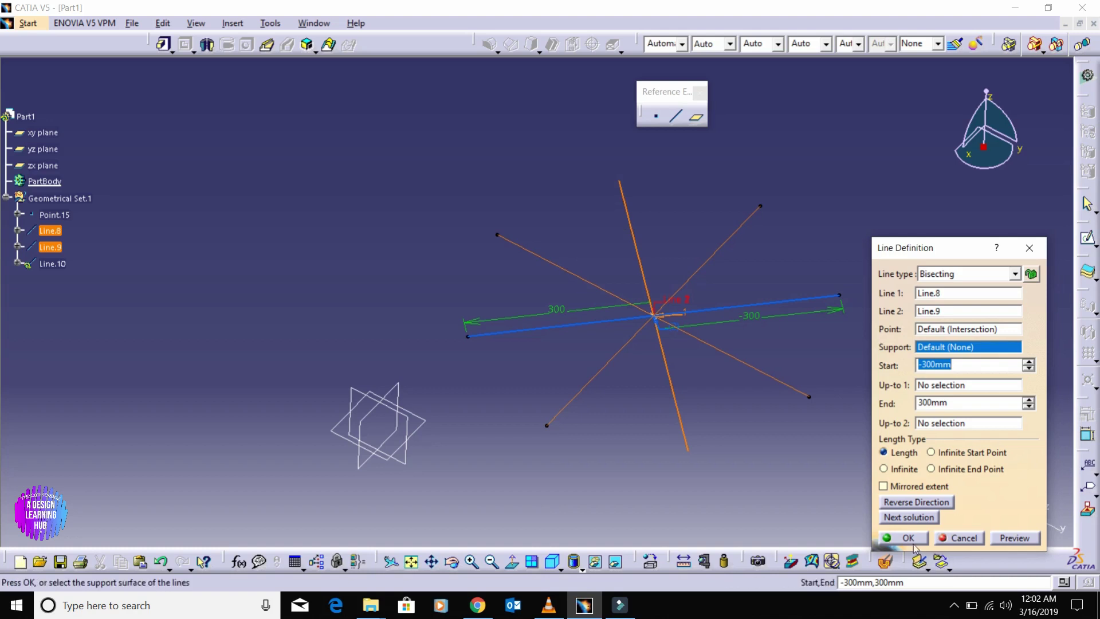
left_click(962, 537)
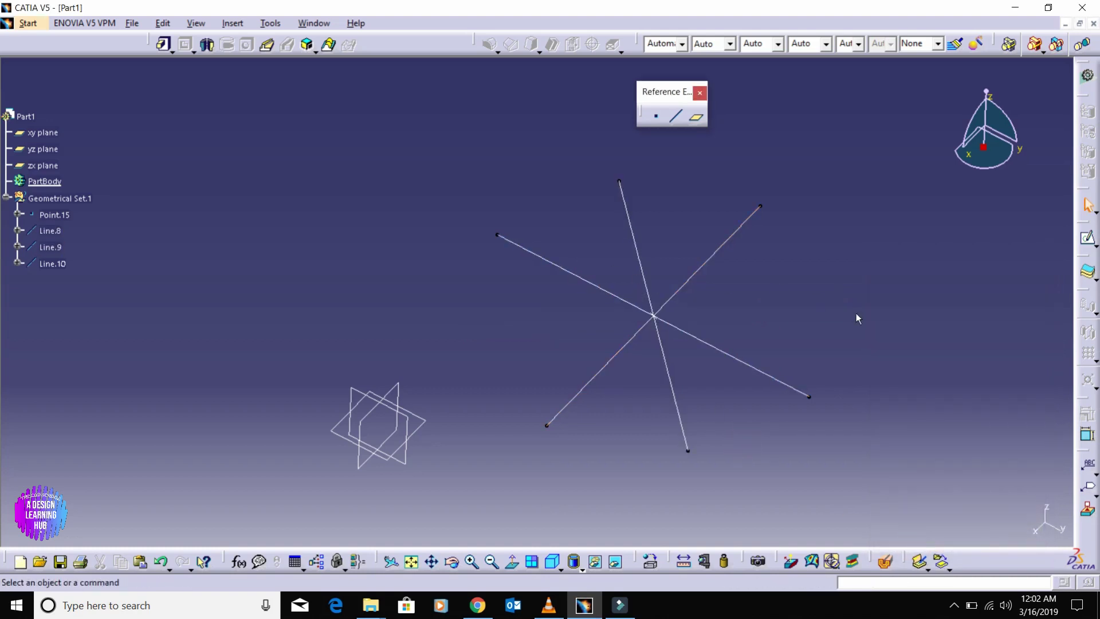
middle_click_drag(856, 313, 807, 288)
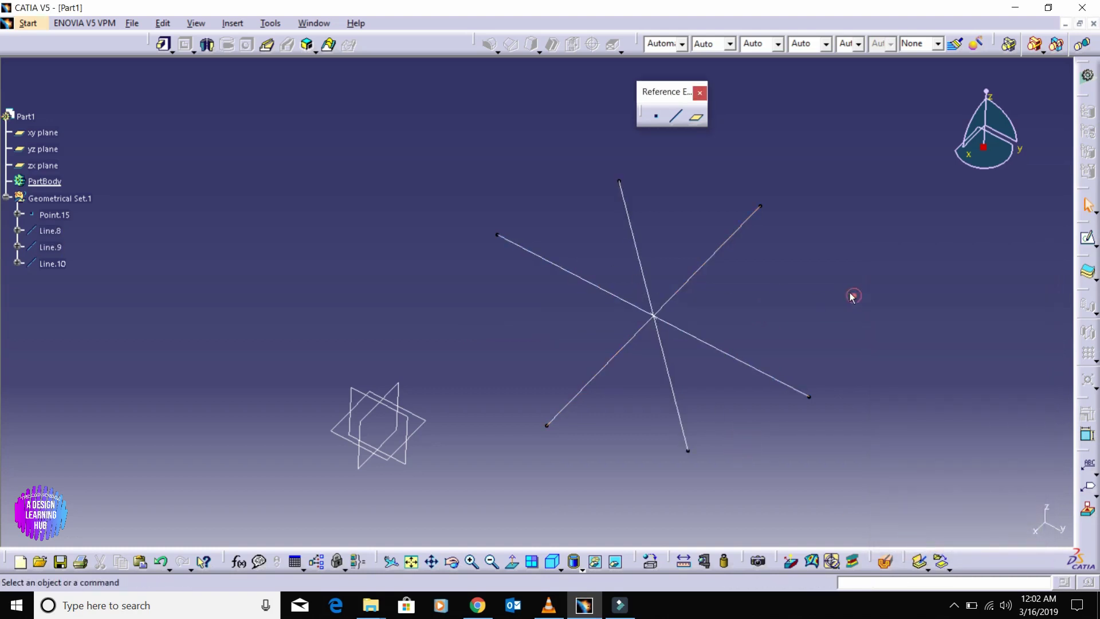
Create the second bisecting line Line.11 of Line.8 and Line.9.
left_click(675, 115)
left_click(693, 256)
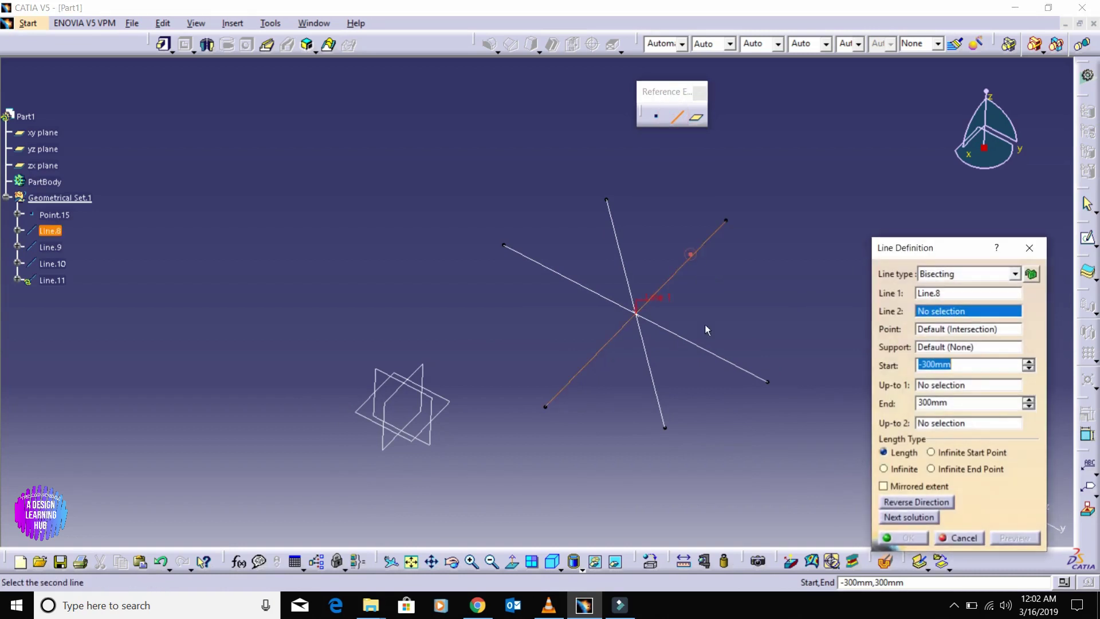
left_click(733, 363)
left_click(776, 295)
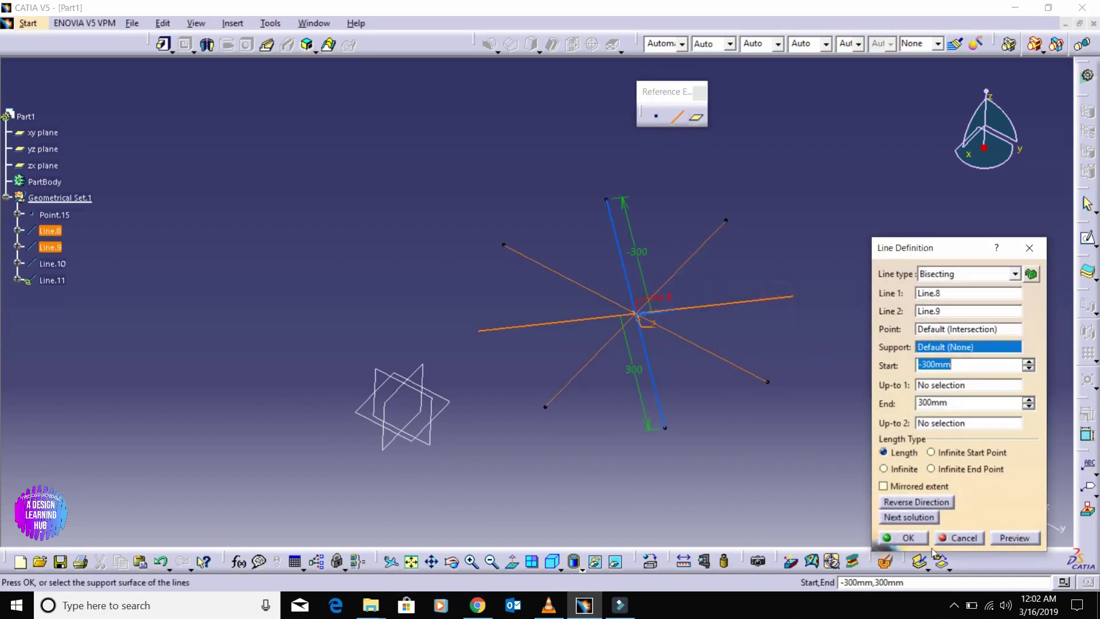
left_click(915, 539)
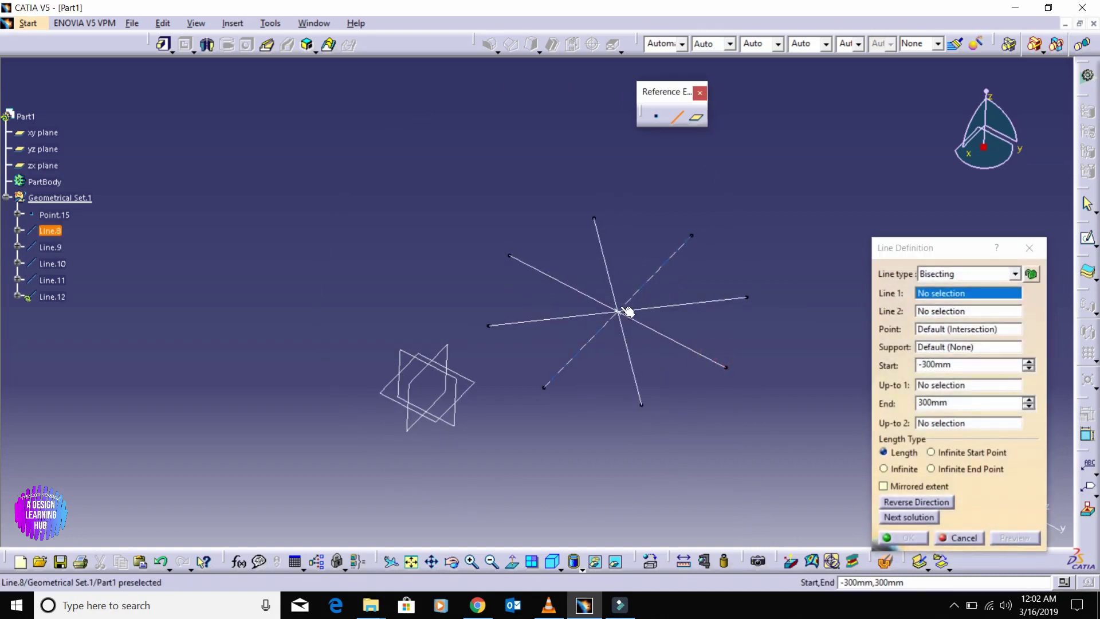
left_click(619, 314)
Create vertical Line.12 through Point.15 normal to xy, then pick its top and a radial tip.
left_click(473, 383)
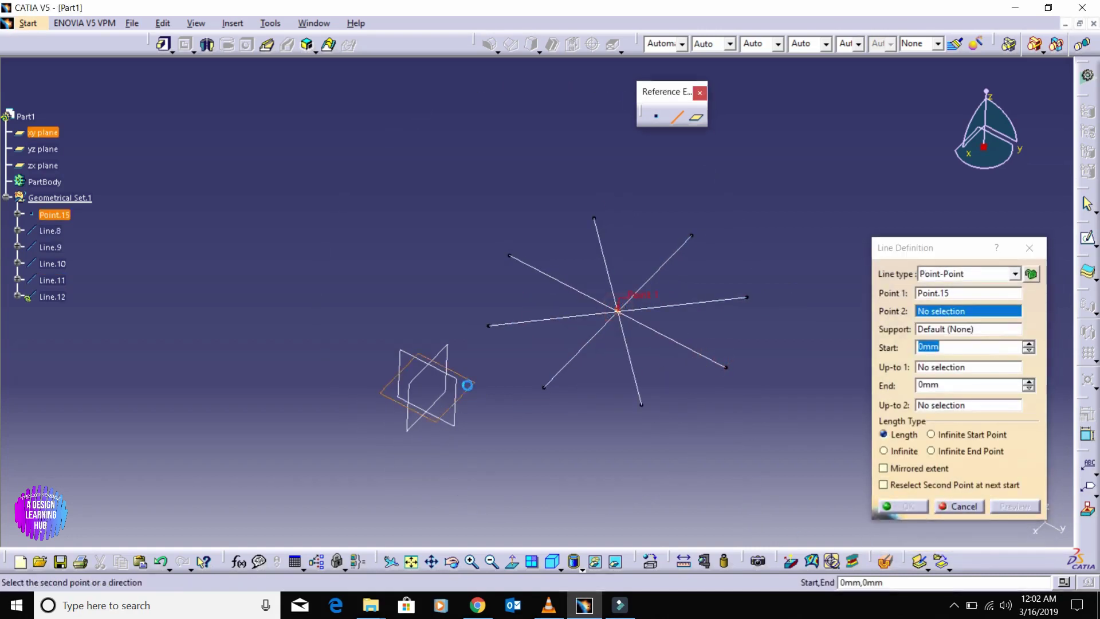
left_click(927, 504)
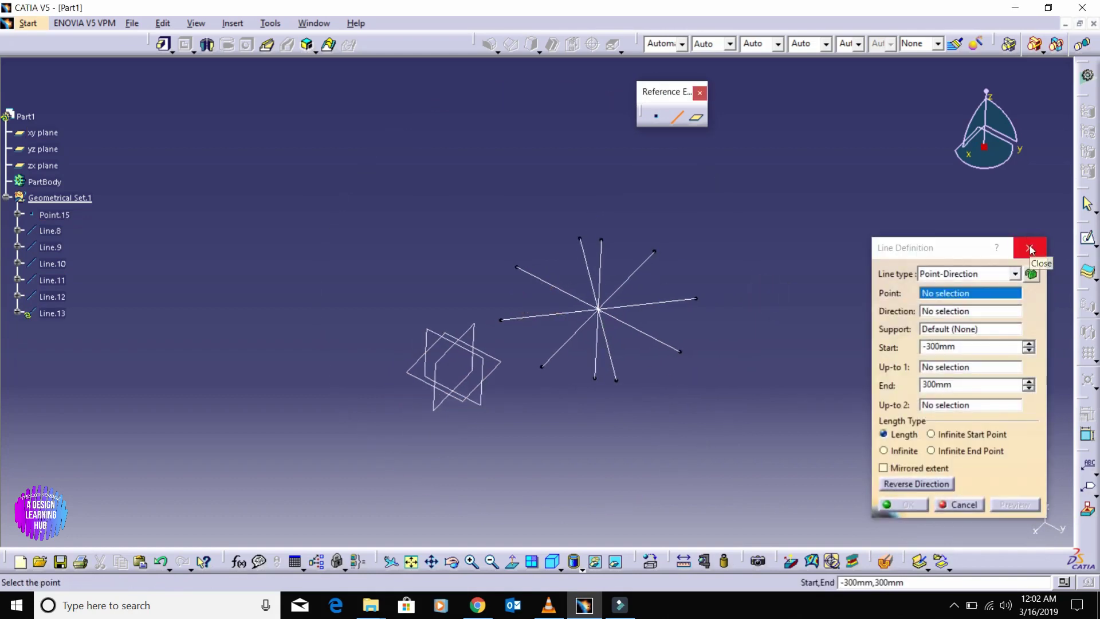
mouse_move(628, 257)
middle_mouse_down()
mouse_move(590, 298)
mouse_move(556, 311)
middle_mouse_up()
left_click(553, 319)
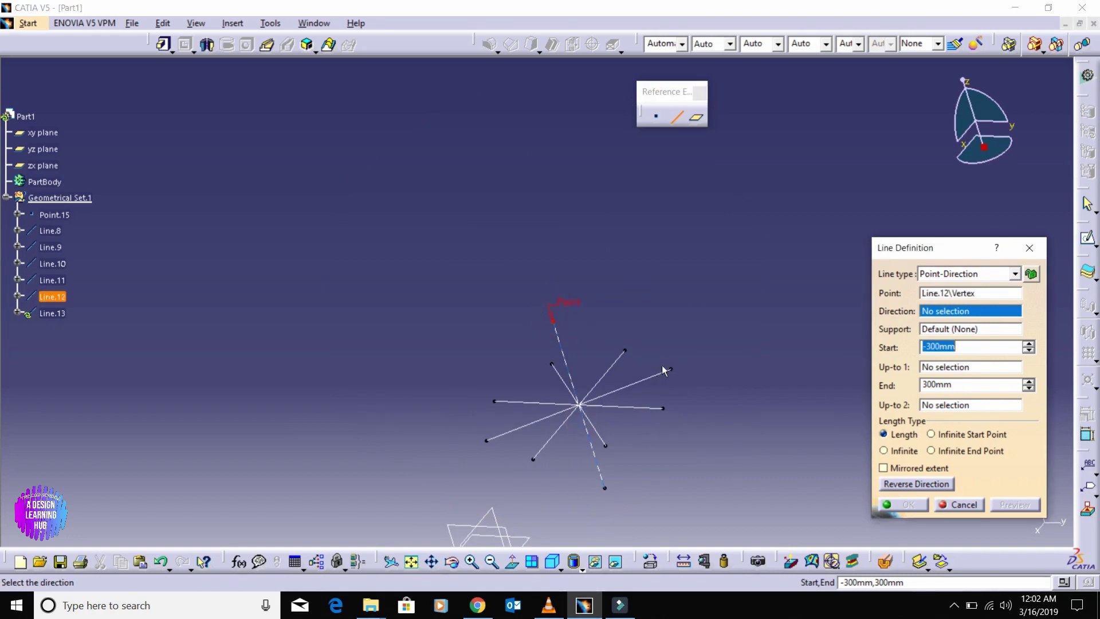
left_click(671, 368)
Create edge lines from the vertical line's top to the first radial tips, including Line.10's end.
key("Return")
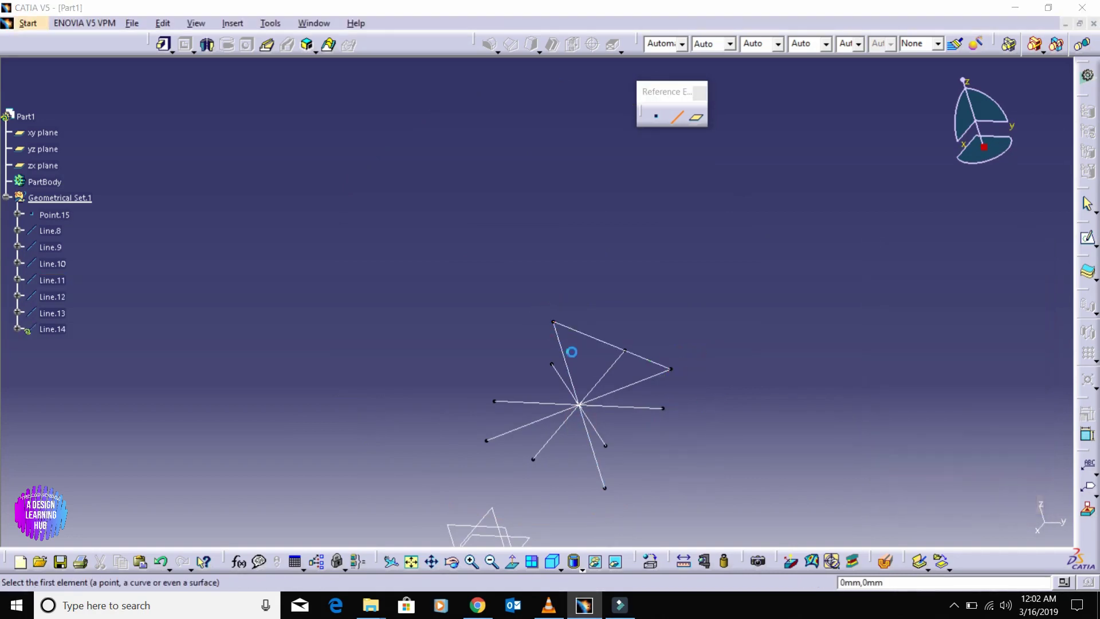
left_click(555, 322)
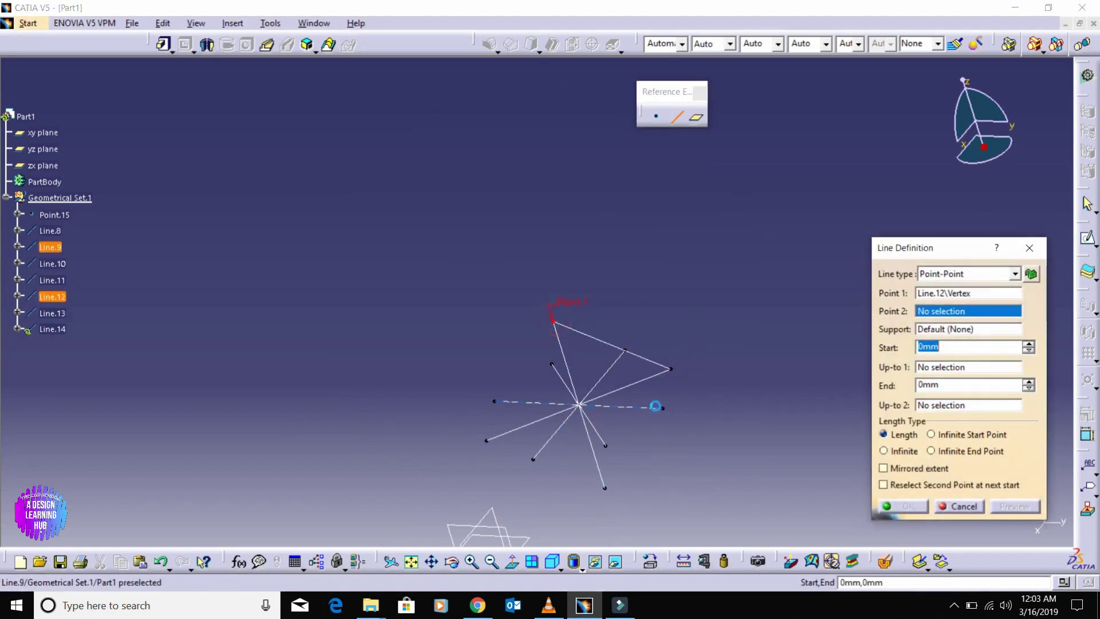
left_click(669, 411)
key("Return")
mouse_move(669, 411)
middle_mouse_down()
mouse_move(433, 364)
mouse_move(554, 323)
middle_mouse_up()
left_click(555, 325)
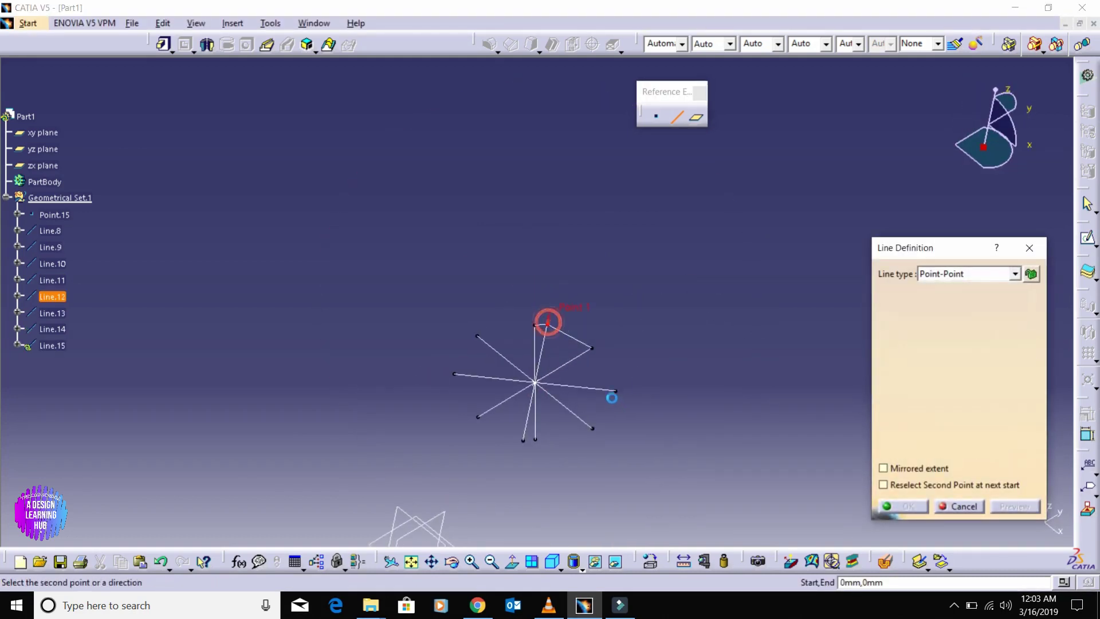
left_click(617, 390)
middle_click_drag(574, 443, 641, 341)
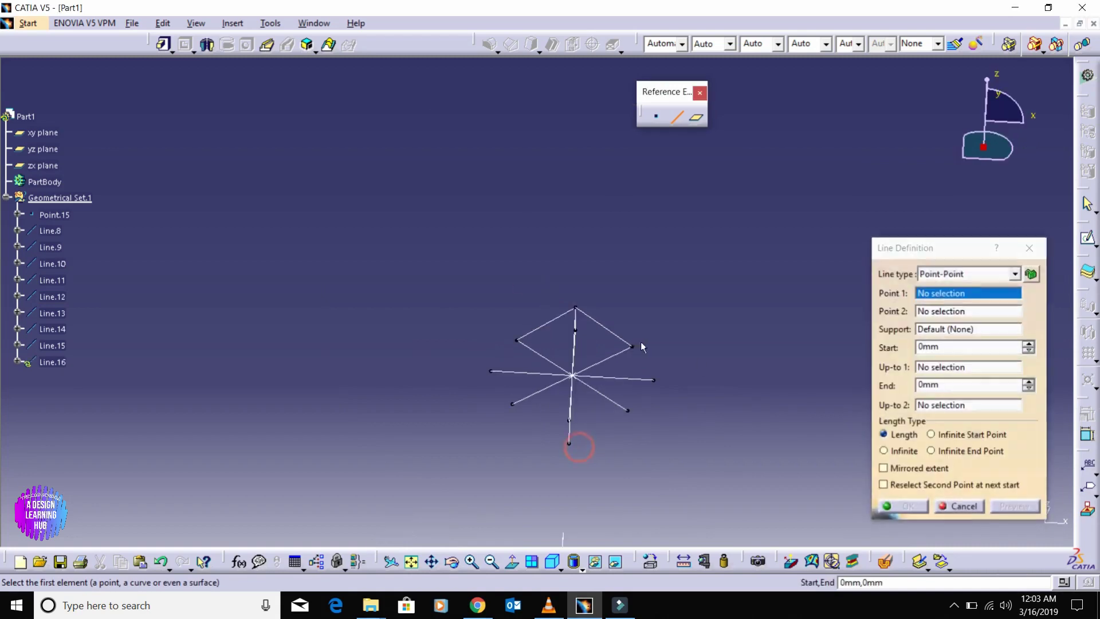
left_click(659, 382)
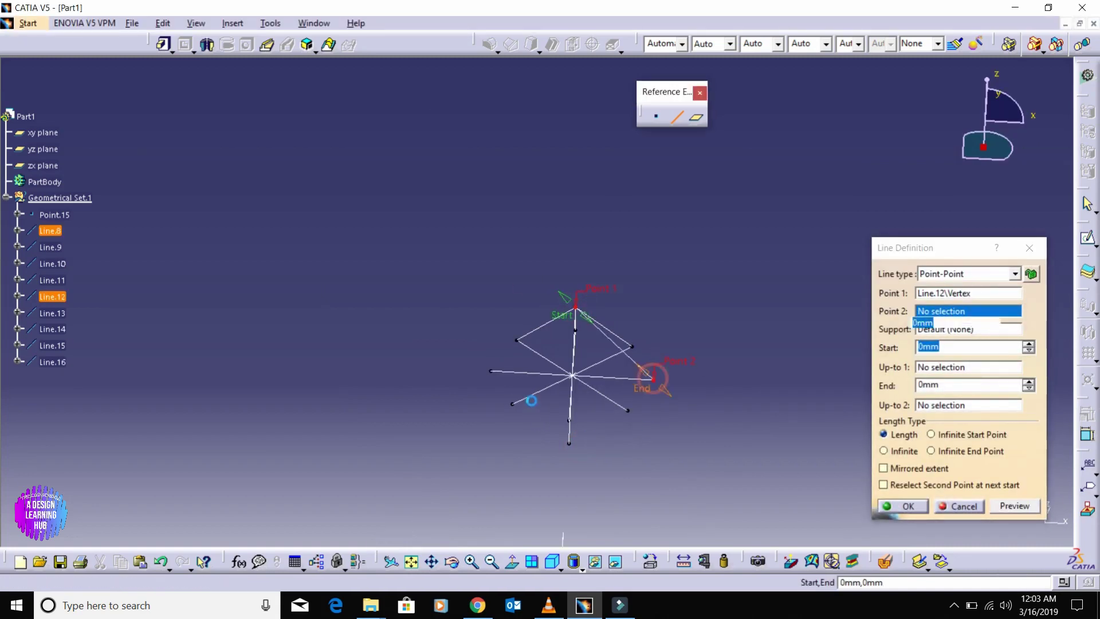
Join the apex endpoint to the remaining outer radial endpoints with Point-Point lines.
middle_click_drag(653, 381, 626, 318)
left_click(572, 276)
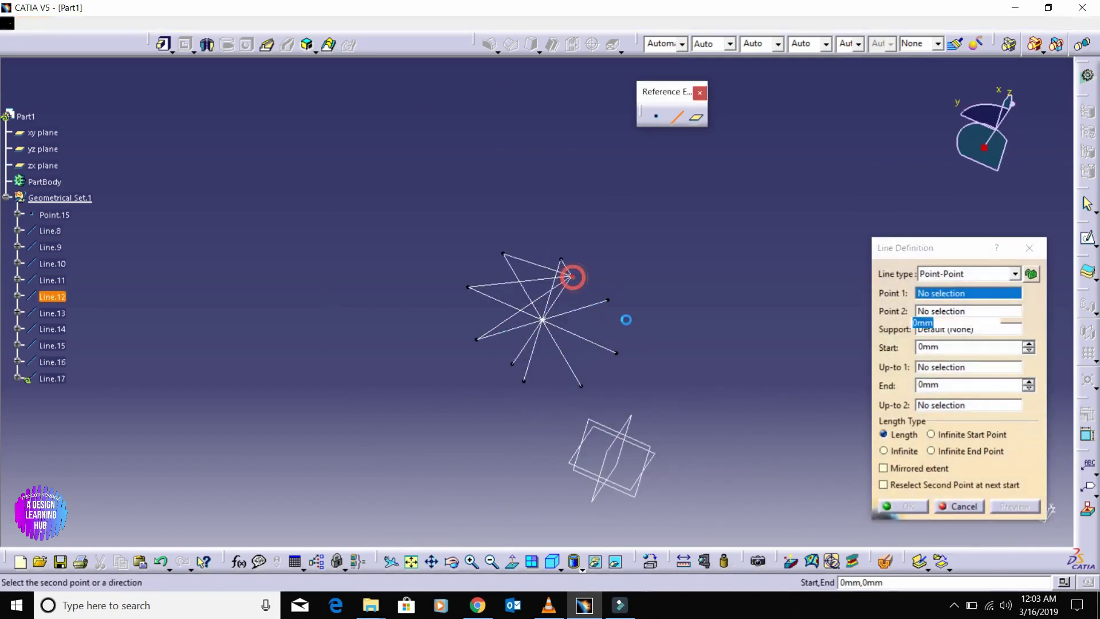
left_click(608, 300)
middle_click_drag(571, 395, 572, 276)
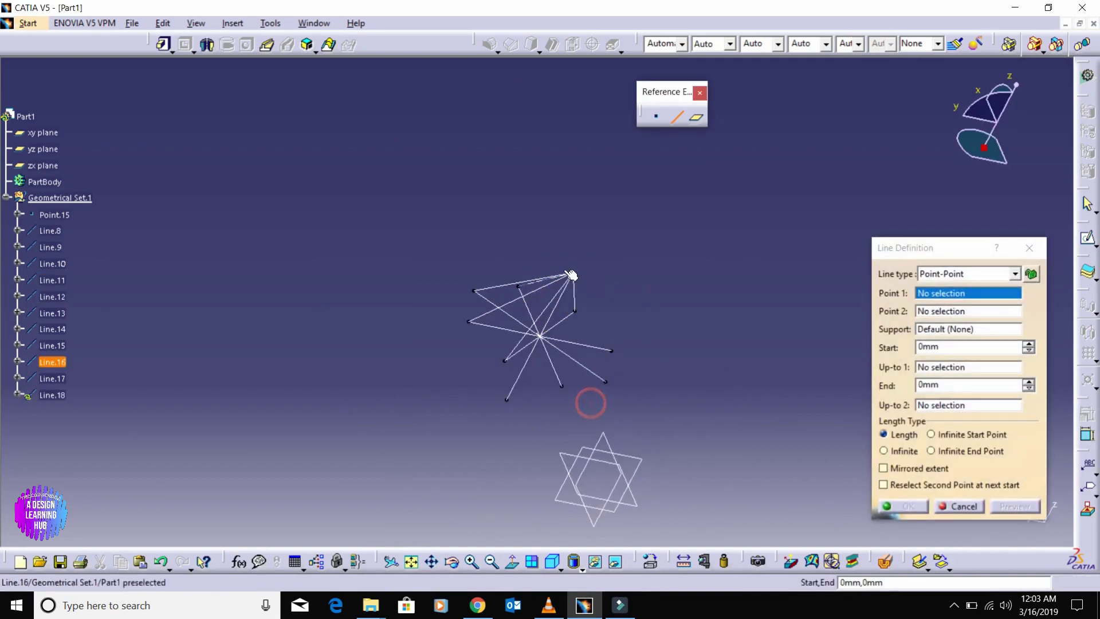
left_click(573, 273)
middle_click_drag(631, 321, 656, 352)
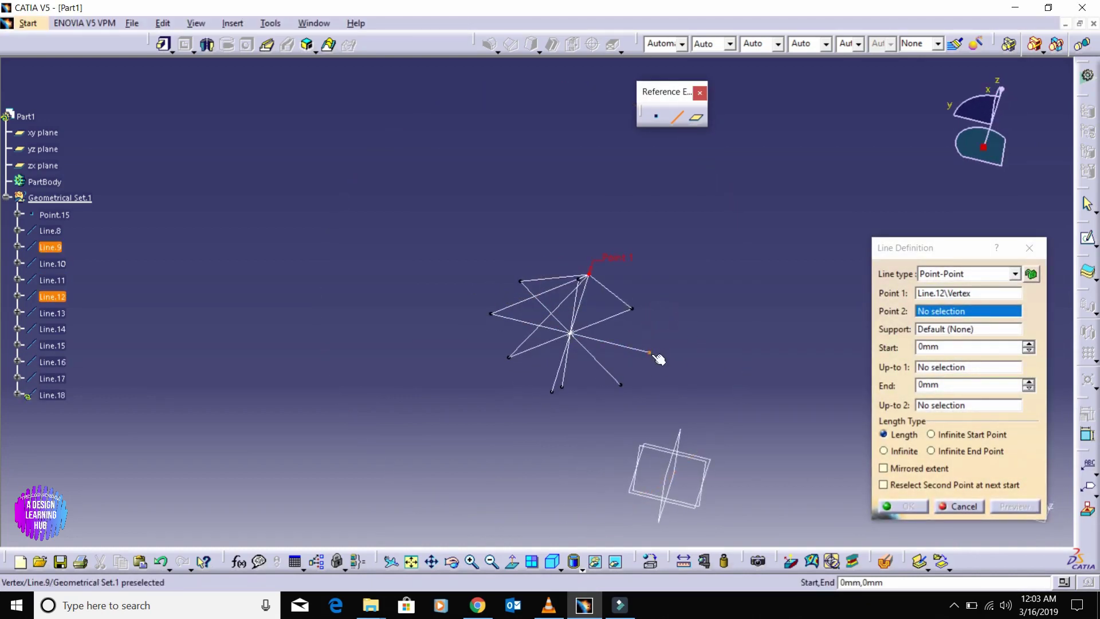
left_click(650, 352)
middle_click_drag(710, 330, 524, 259)
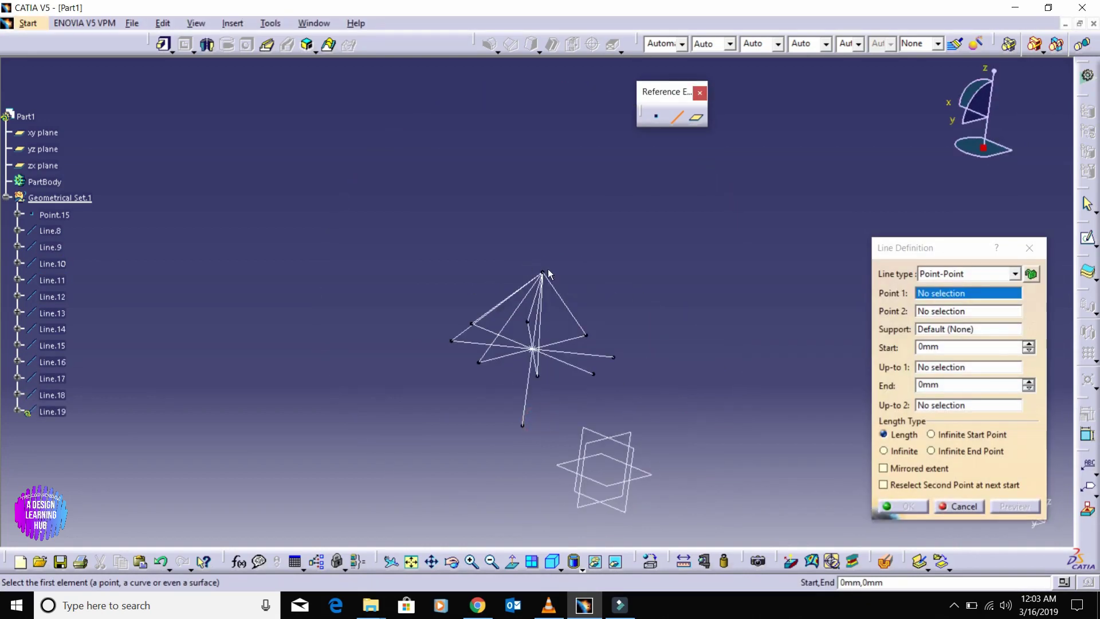
left_click(615, 357)
middle_click_drag(617, 358, 514, 243)
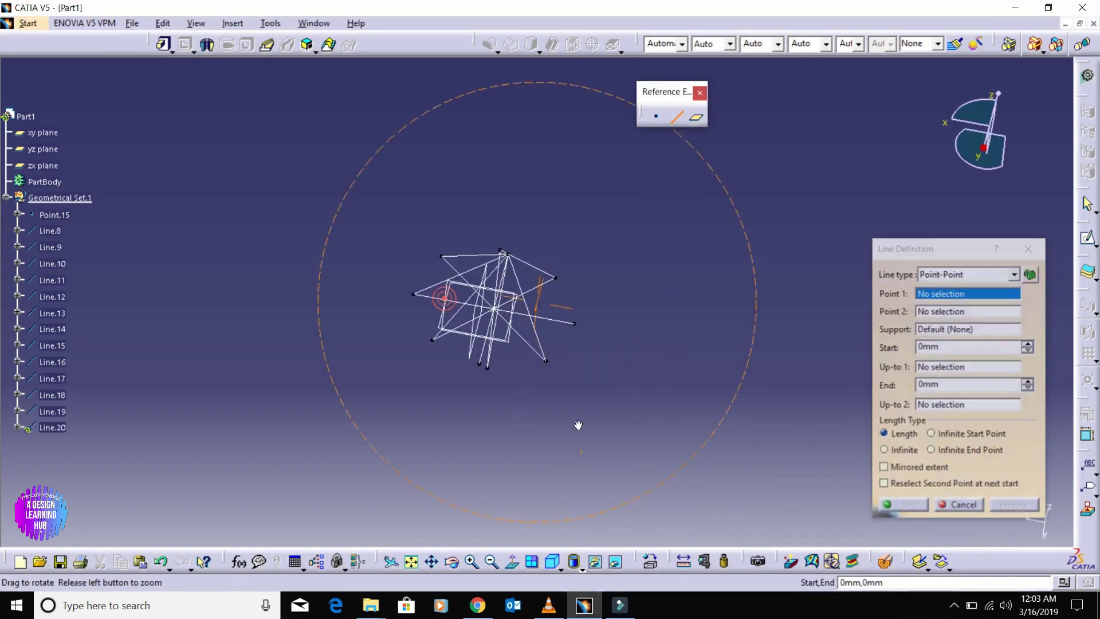
left_click(515, 255)
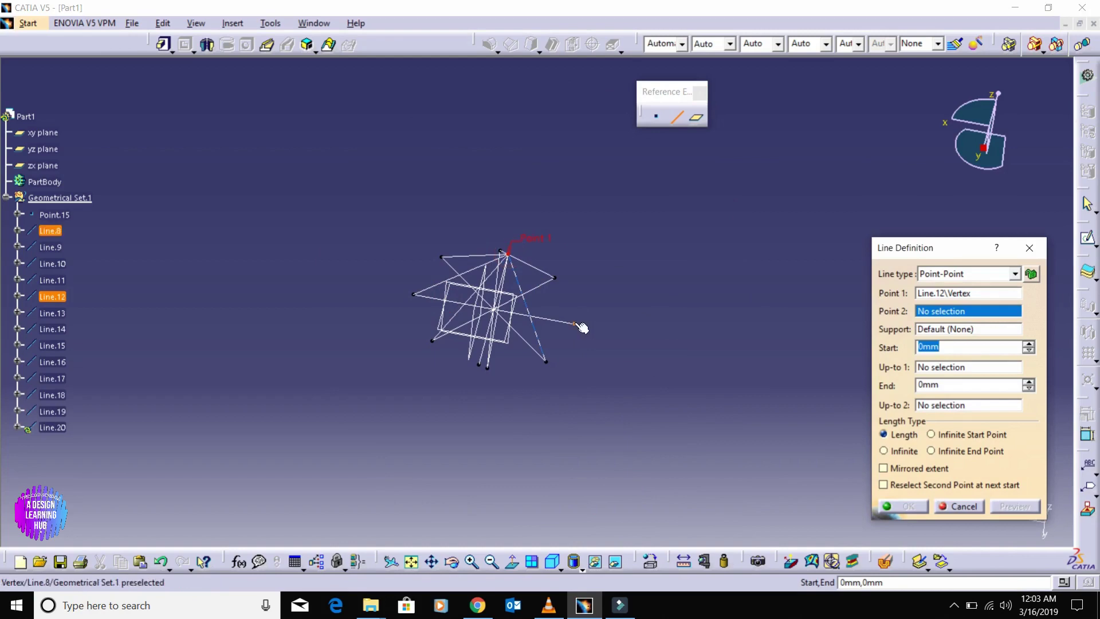
left_click(578, 324)
middle_click_drag(573, 322, 557, 416)
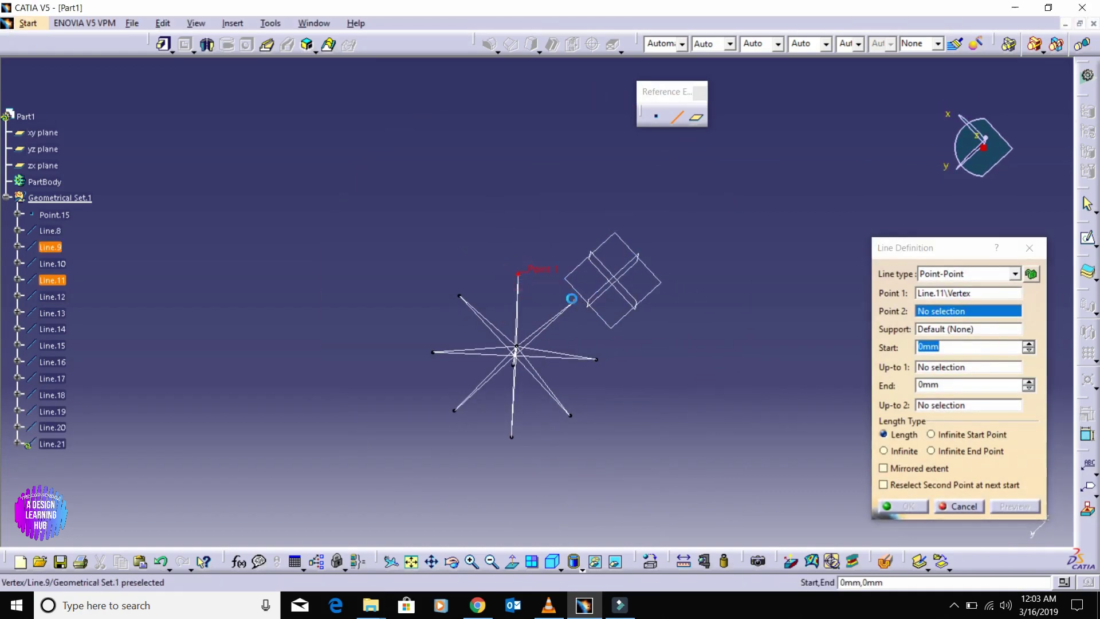
Link adjacent radial tips along the lower side of the star.
left_click(575, 300)
left_click(598, 359)
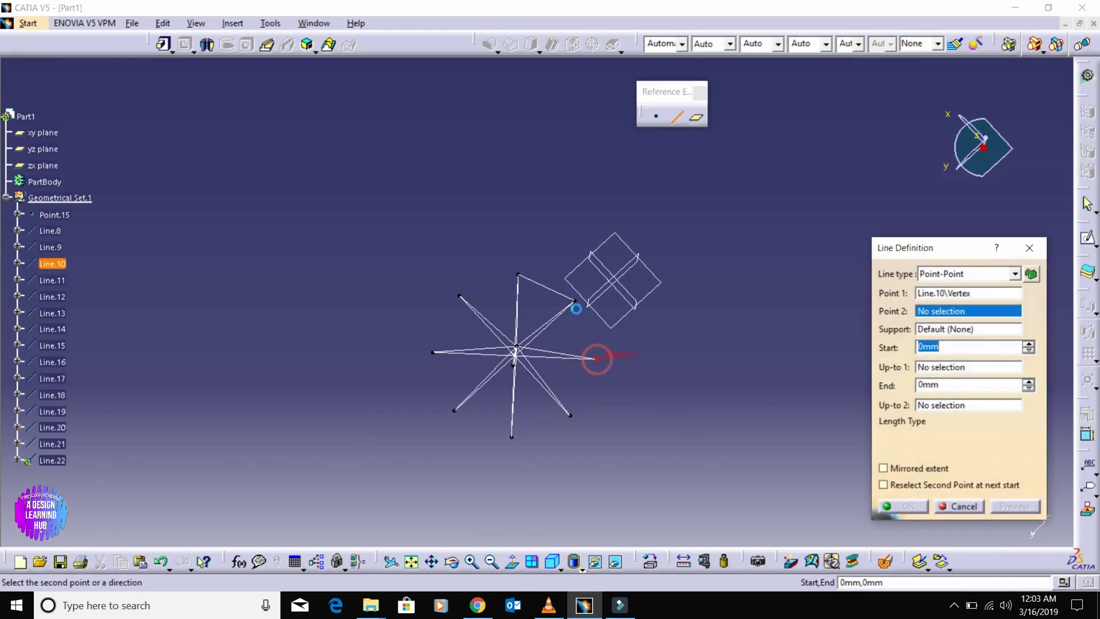
left_click(575, 300)
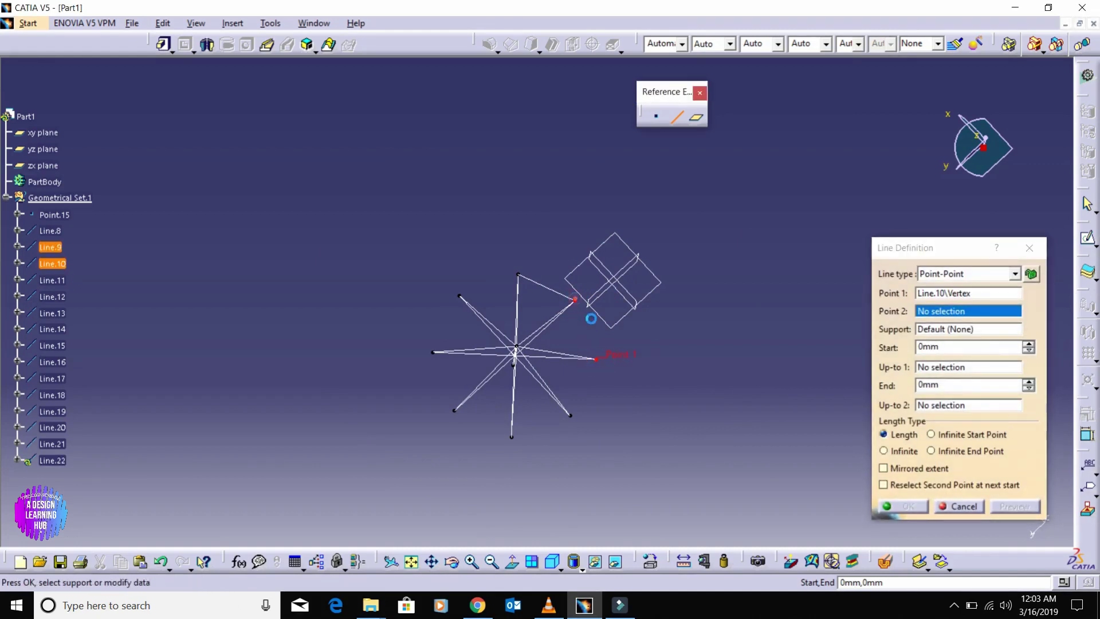
left_click(598, 359)
left_click(575, 417)
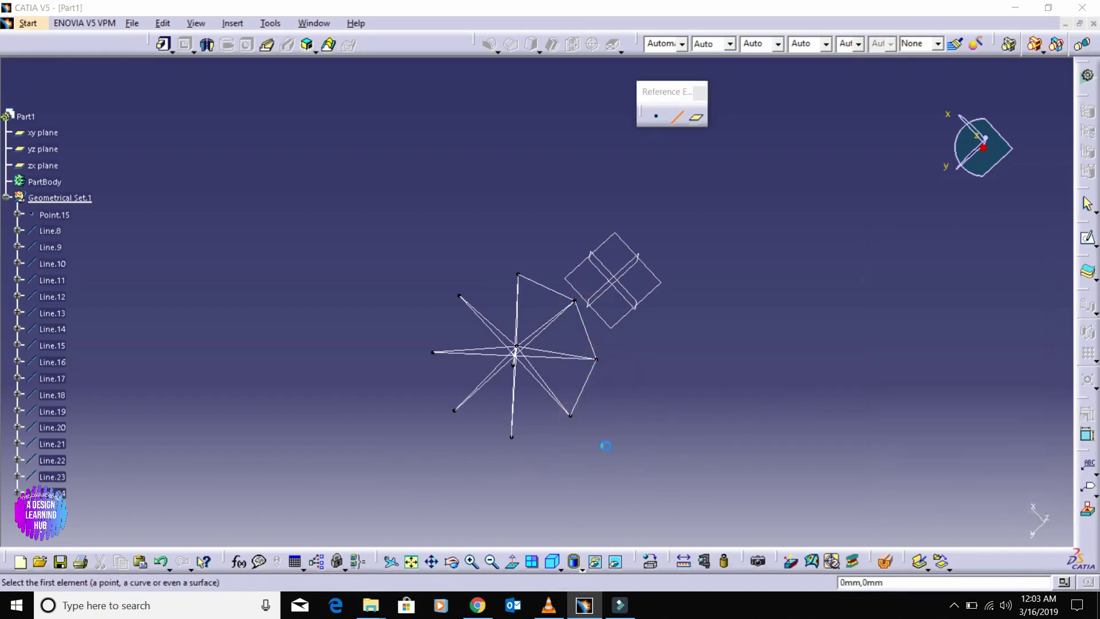
middle_click_drag(539, 449, 640, 401)
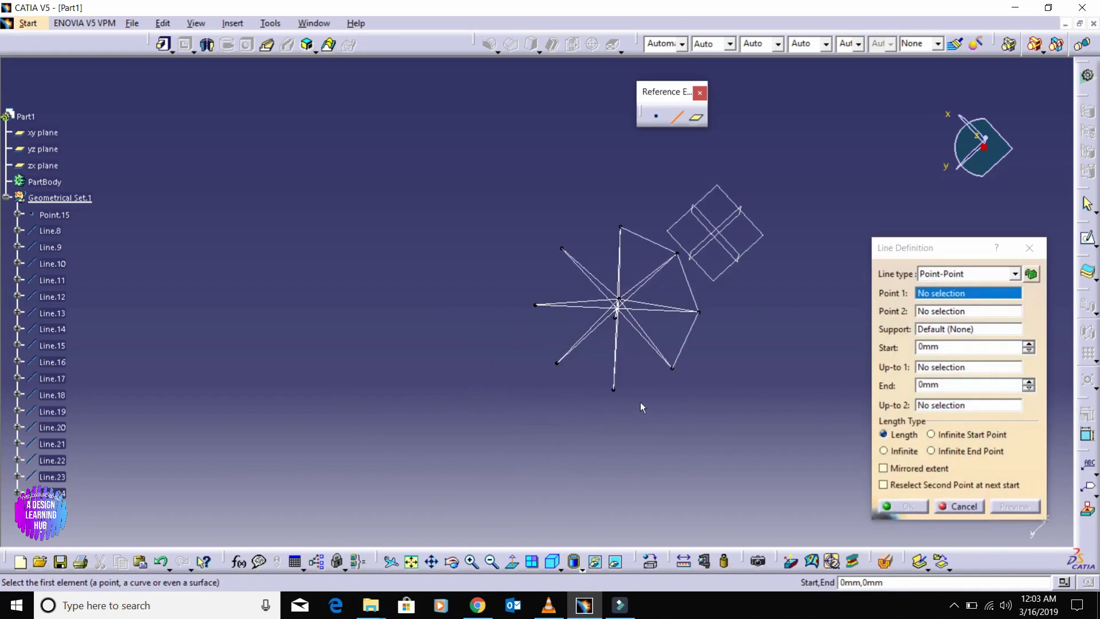
left_click(672, 369)
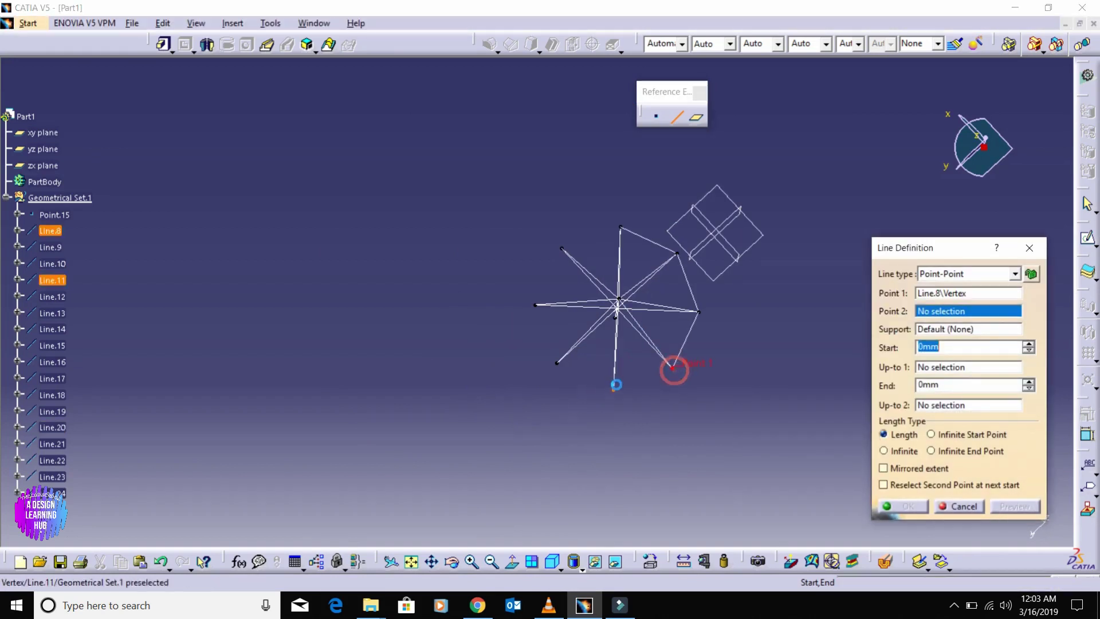
left_click(614, 390)
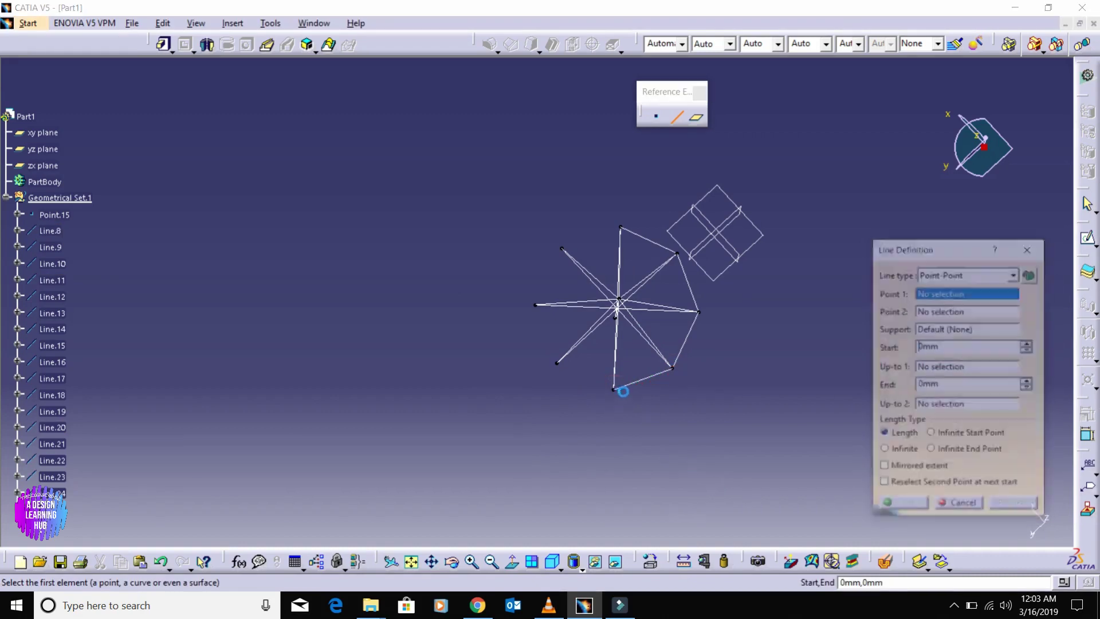
Link the remaining adjacent tips on the left and top, closing the octagonal outline.
left_click(614, 390)
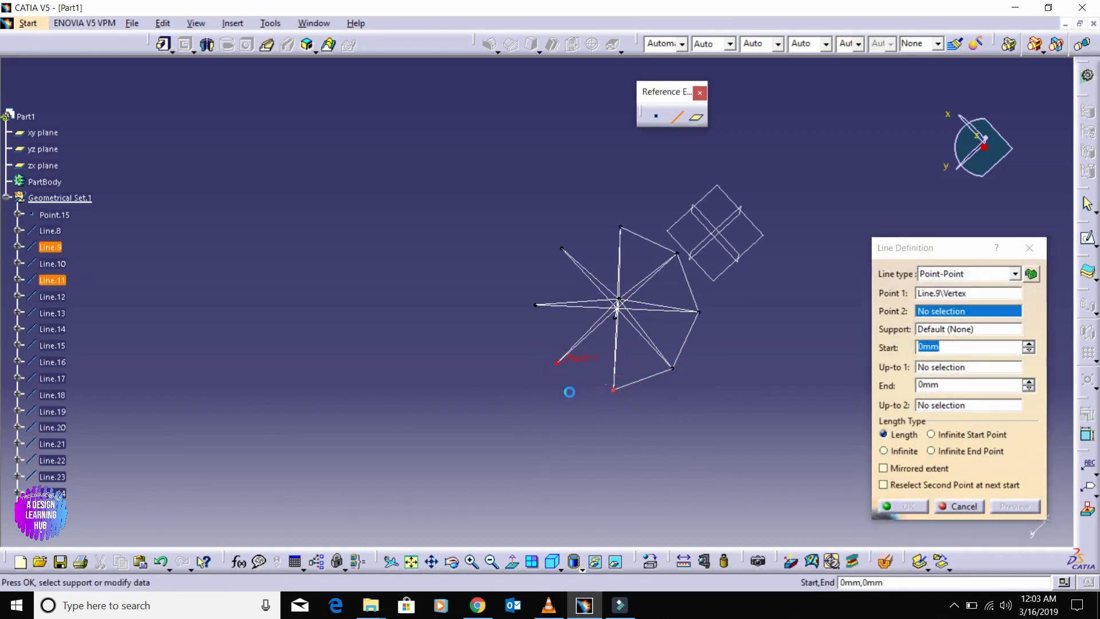
left_click(556, 362)
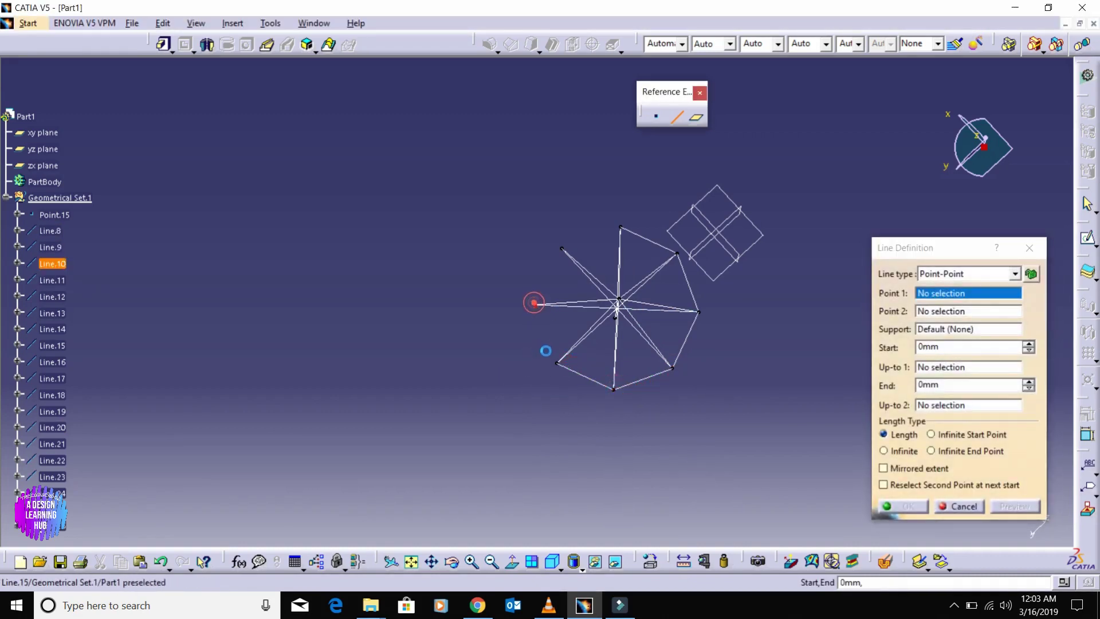
left_click(536, 305)
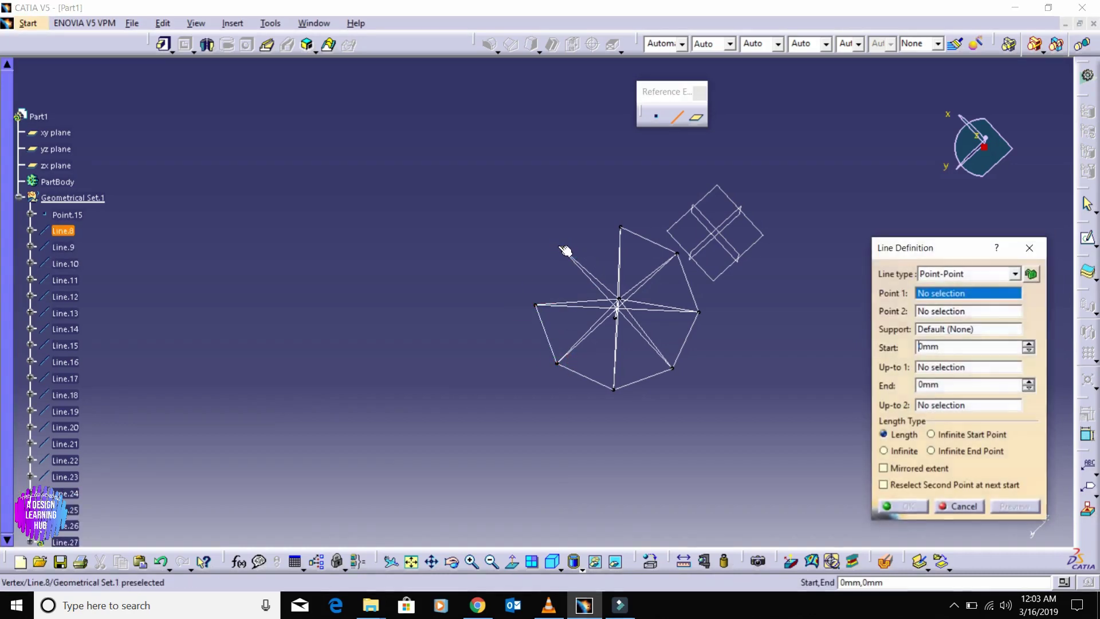
left_click(562, 248)
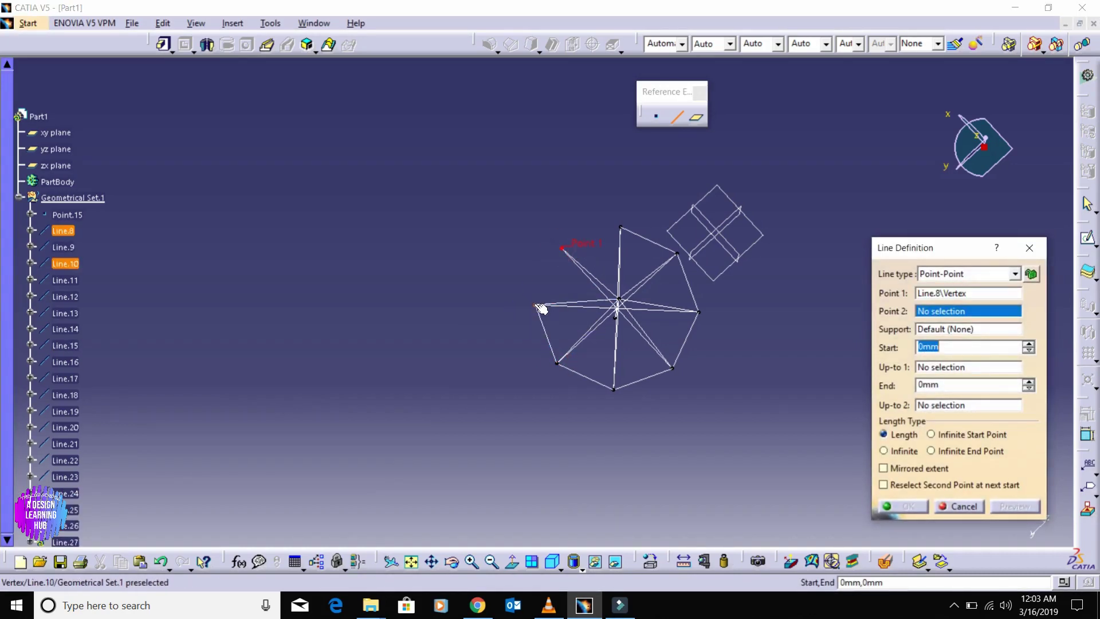
left_click(536, 305)
left_click(621, 226)
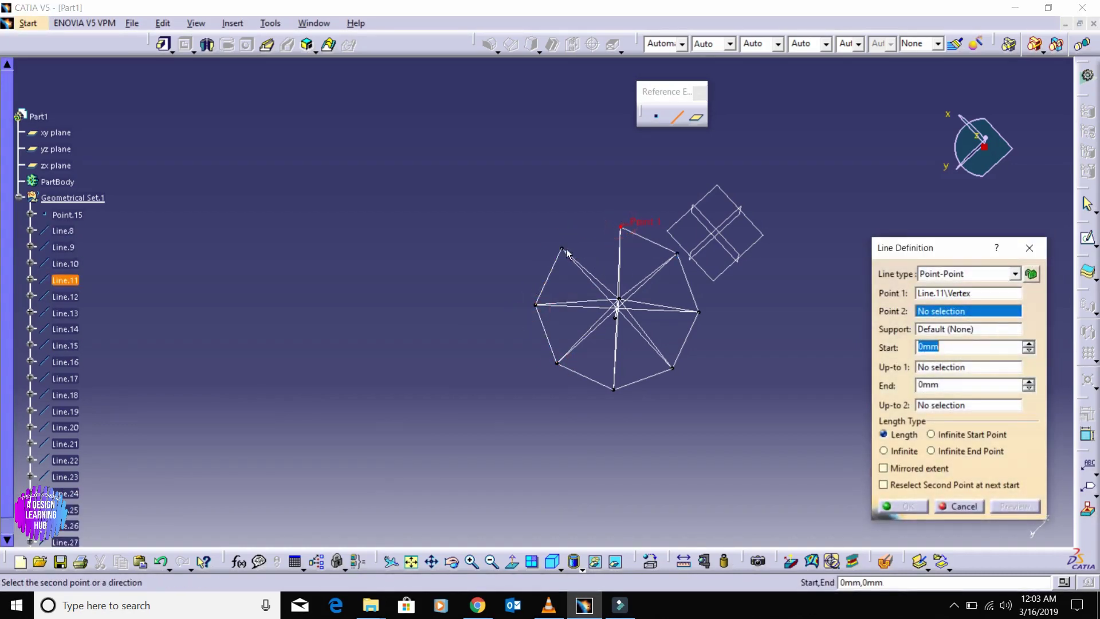
left_click(562, 249)
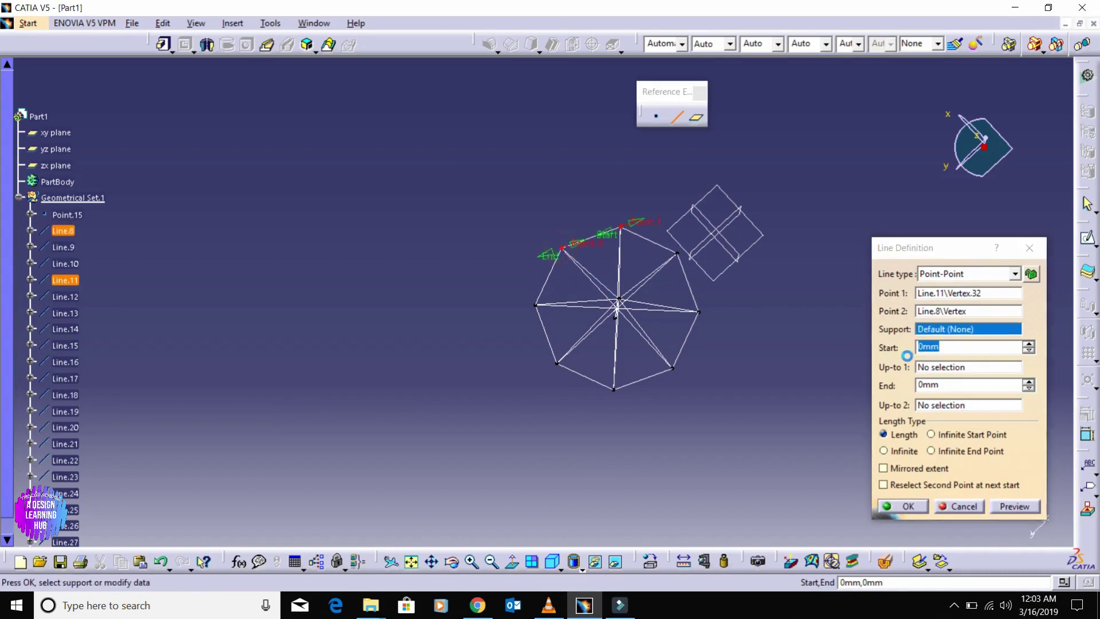
left_click(968, 507)
mouse_move(565, 289)
middle_mouse_down()
mouse_move(609, 268)
mouse_move(640, 369)
mouse_move(695, 312)
mouse_move(788, 275)
mouse_move(588, 414)
mouse_move(573, 327)
mouse_move(614, 252)
mouse_move(625, 266)
mouse_move(523, 294)
mouse_move(609, 337)
mouse_move(693, 219)
mouse_move(630, 422)
mouse_move(464, 283)
mouse_move(645, 152)
middle_mouse_up()
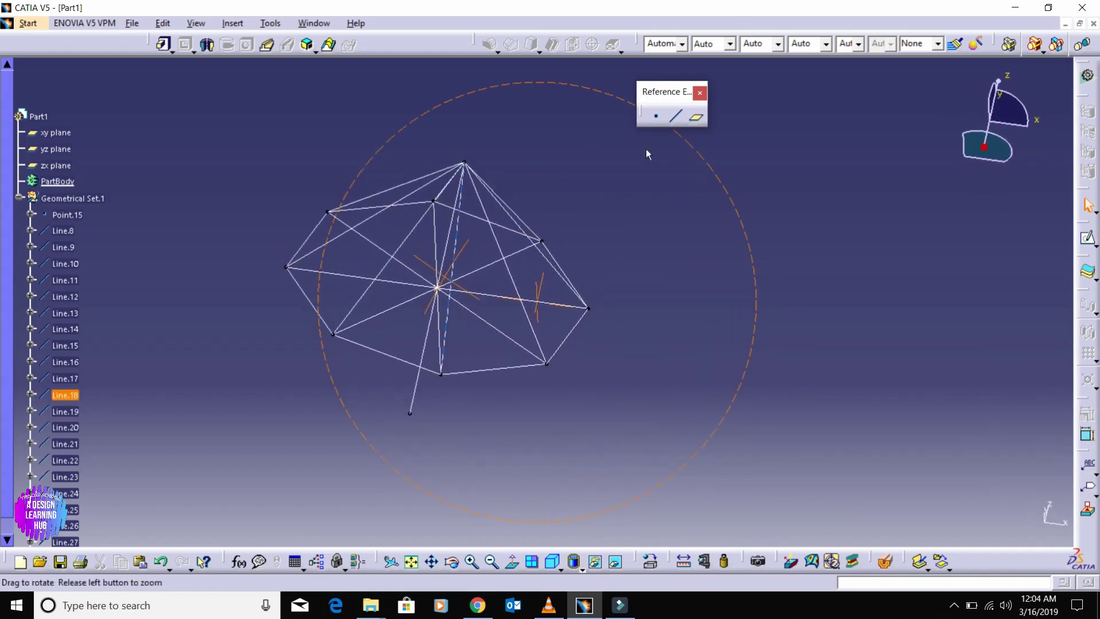
Drag Line.12's upper End to 439mm so it spans -300mm to 439mm.
mouse_move(529, 257)
middle_mouse_down()
mouse_move(643, 326)
mouse_move(569, 241)
mouse_move(560, 285)
middle_mouse_up()
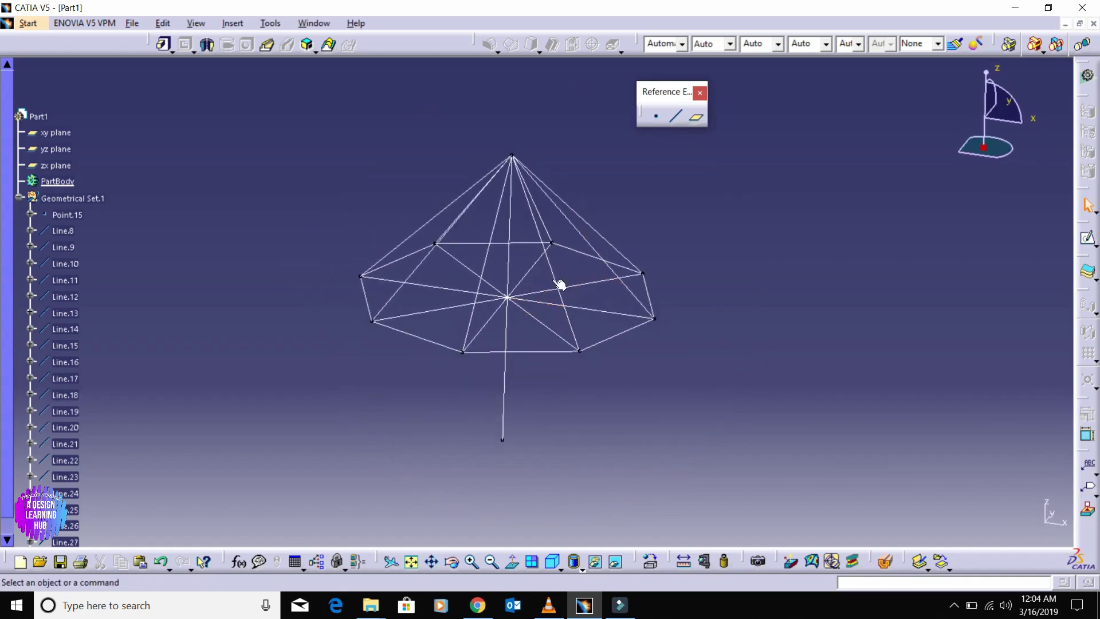
double_click(512, 221)
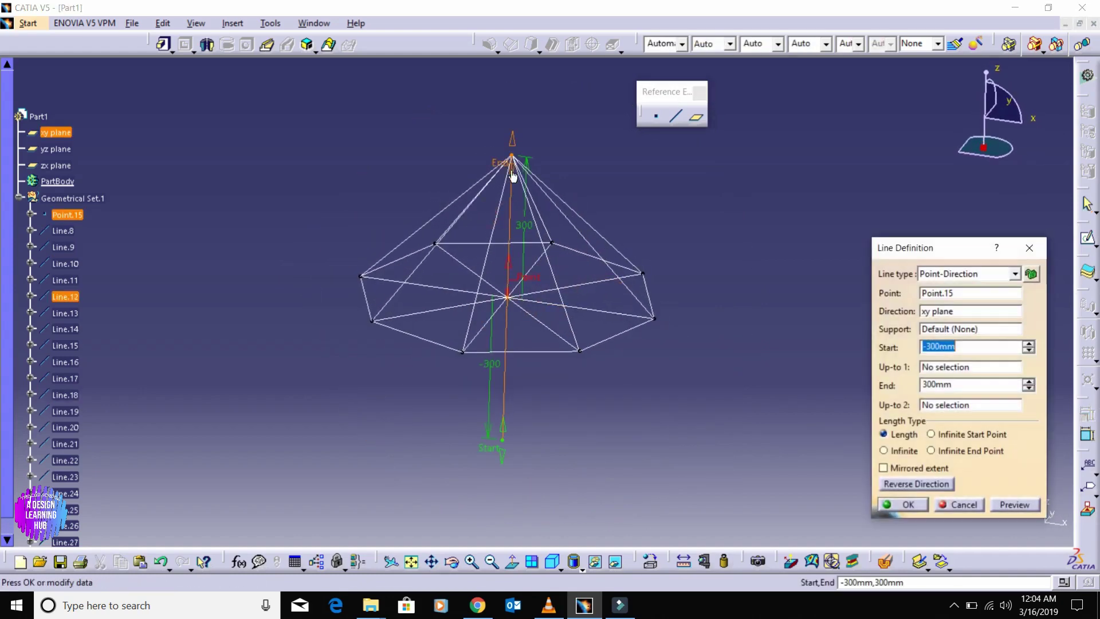
mouse_move(517, 195)
left_mouse_down()
mouse_move(491, 167)
mouse_move(525, 214)
mouse_move(572, 194)
left_mouse_up()
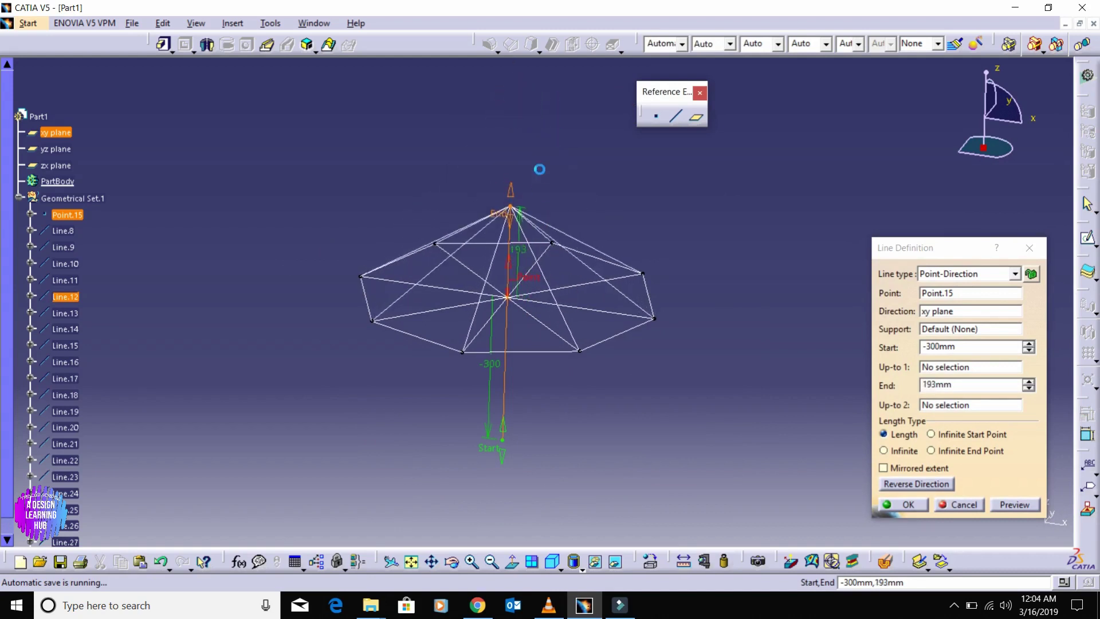
middle_click_drag(572, 194, 585, 247)
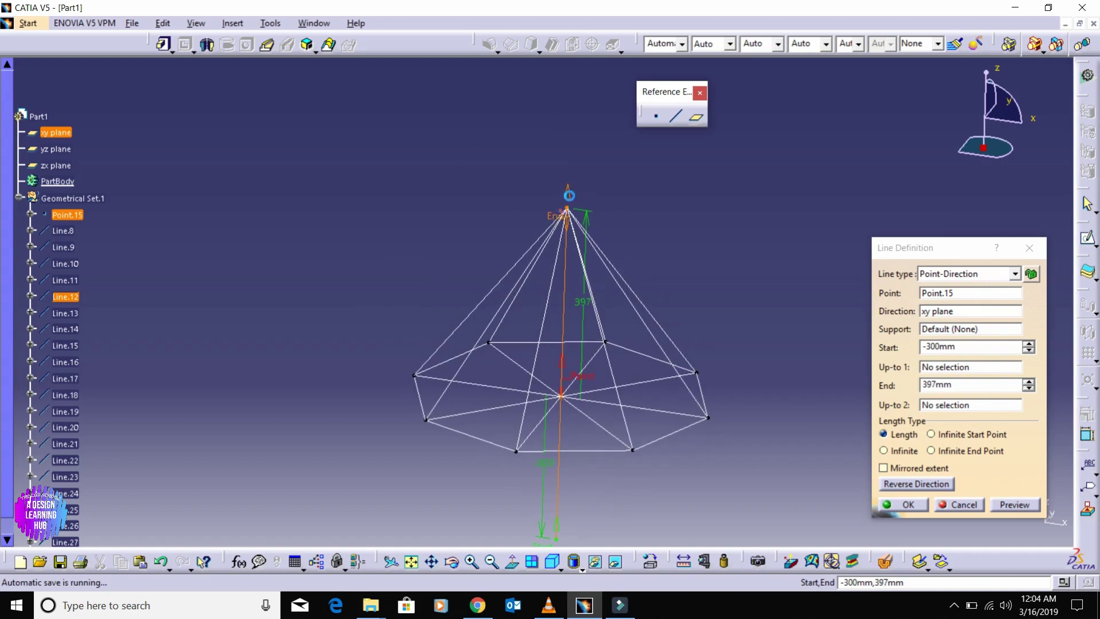
left_click_drag(569, 196, 587, 279)
left_click_drag(613, 130, 610, 186)
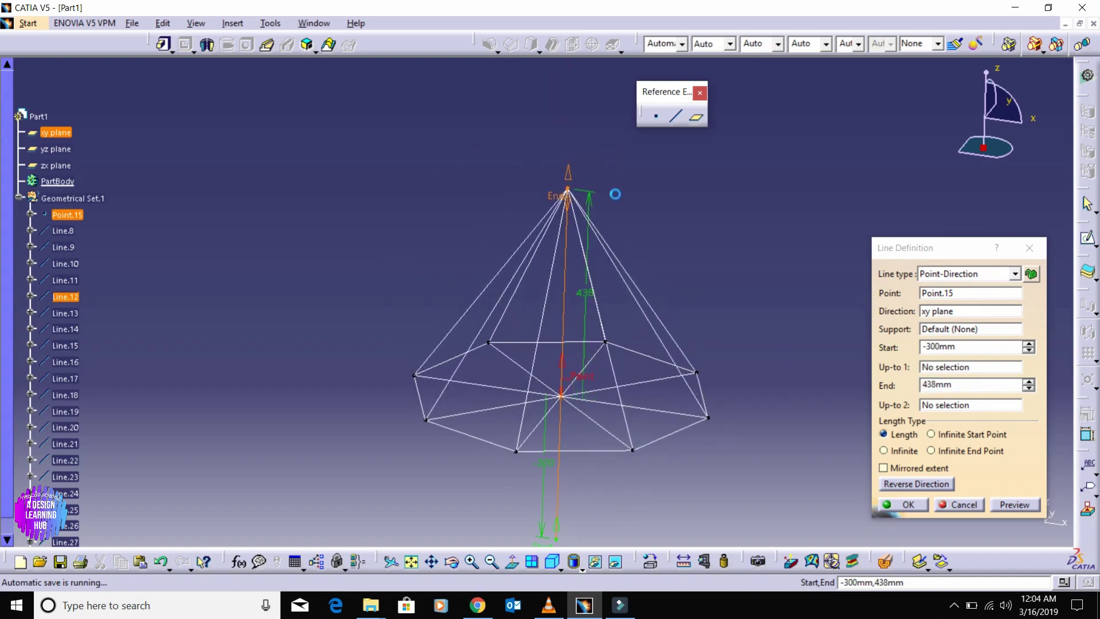
left_click(909, 504)
mouse_move(725, 252)
middle_mouse_down()
mouse_move(652, 234)
mouse_move(523, 457)
mouse_move(551, 186)
mouse_move(708, 373)
mouse_move(536, 355)
mouse_move(531, 431)
mouse_move(567, 441)
middle_mouse_up()
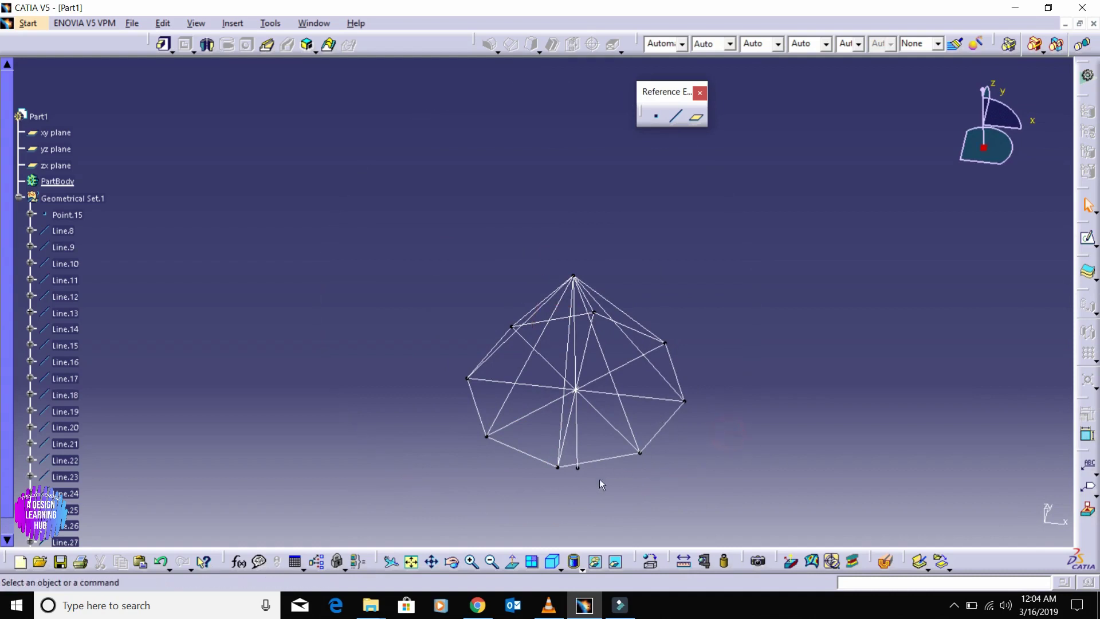
Inspect the octagonal pyramid from several angles, then window-select its 22 points and lines and delete them.
mouse_move(599, 479)
middle_mouse_down()
mouse_move(621, 277)
mouse_move(597, 310)
mouse_move(672, 380)
middle_mouse_up()
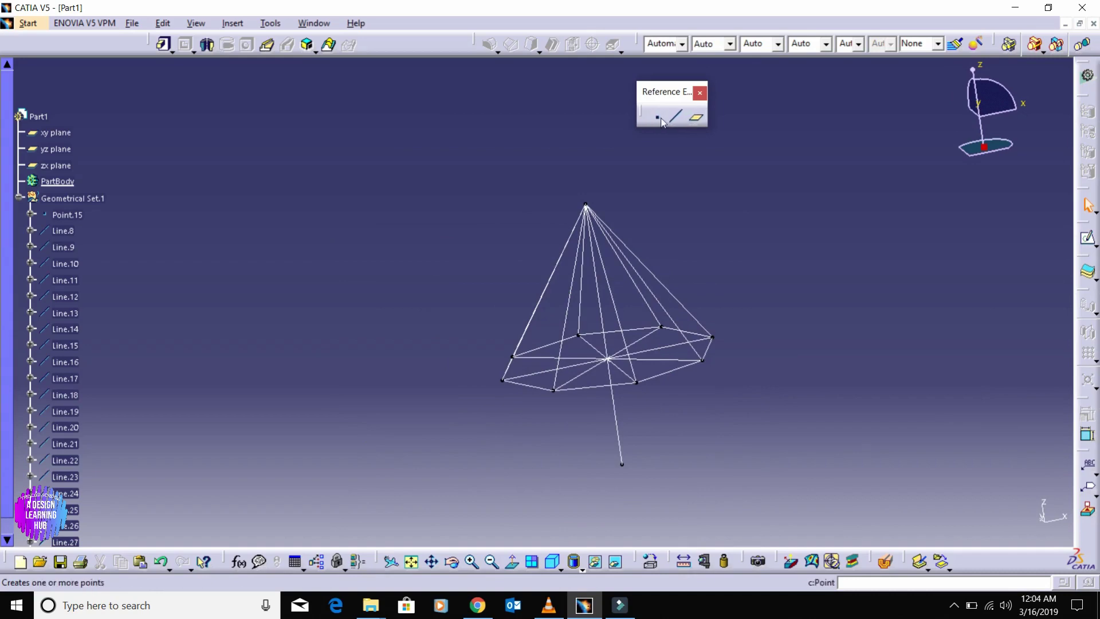
mouse_move(555, 212)
middle_mouse_down()
mouse_move(658, 422)
mouse_move(432, 442)
mouse_move(585, 229)
mouse_move(576, 358)
mouse_move(554, 265)
mouse_move(523, 324)
mouse_move(686, 364)
mouse_move(630, 304)
mouse_move(609, 304)
mouse_move(656, 340)
mouse_move(643, 371)
middle_mouse_up()
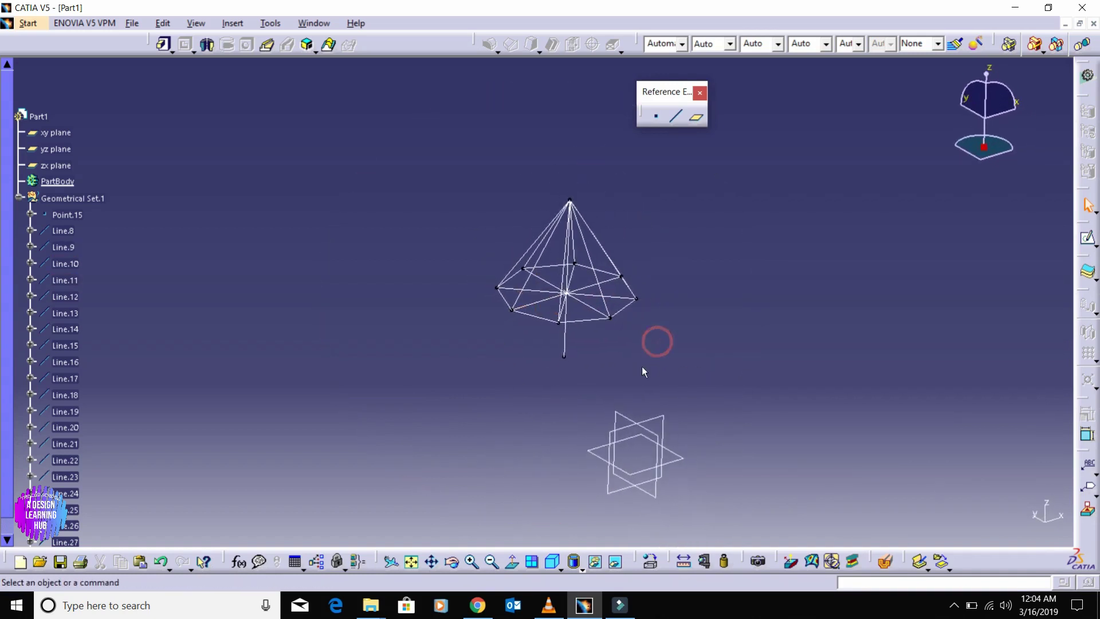
mouse_move(712, 297)
middle_mouse_down()
mouse_move(644, 290)
mouse_move(510, 382)
mouse_move(651, 319)
mouse_move(521, 386)
mouse_move(573, 286)
middle_mouse_up()
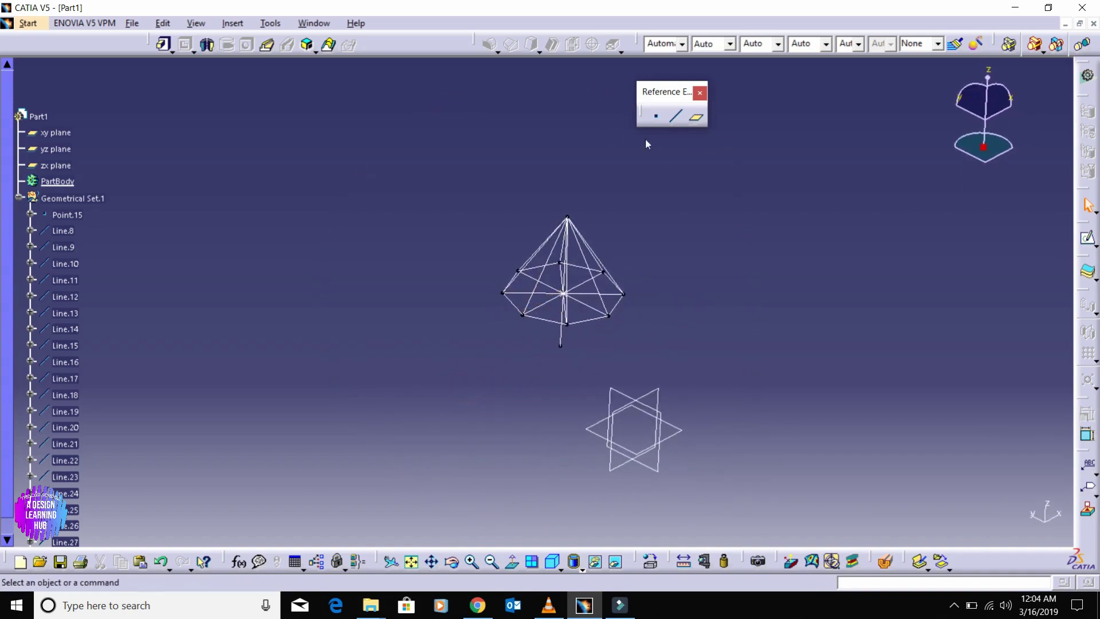
mouse_move(682, 269)
middle_mouse_down()
mouse_move(699, 232)
mouse_move(562, 332)
middle_mouse_up()
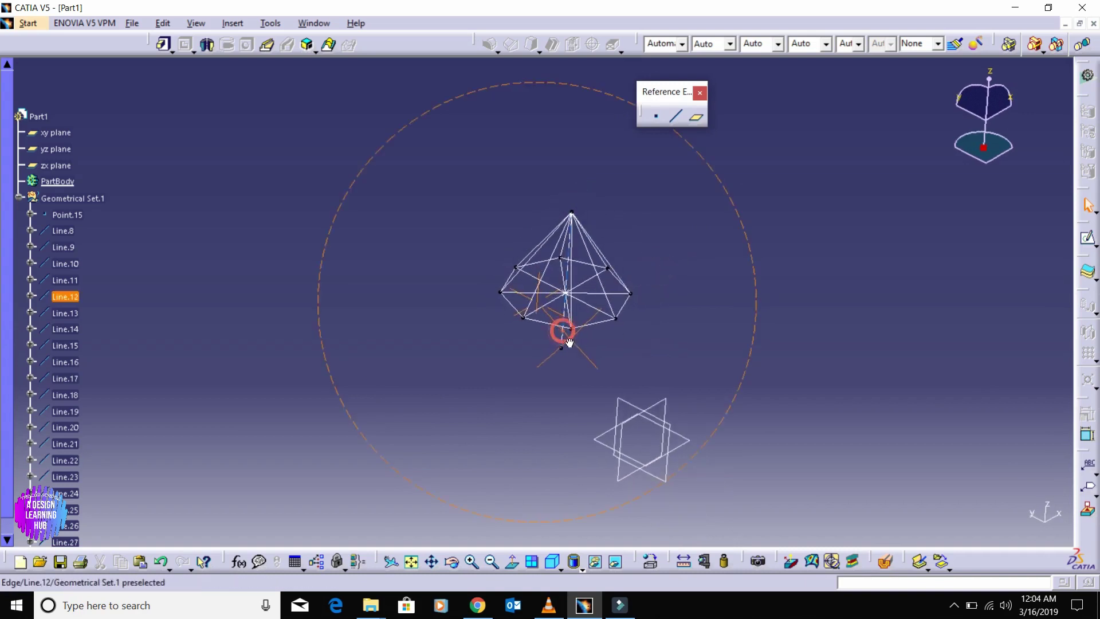
left_click_drag(386, 120, 773, 392)
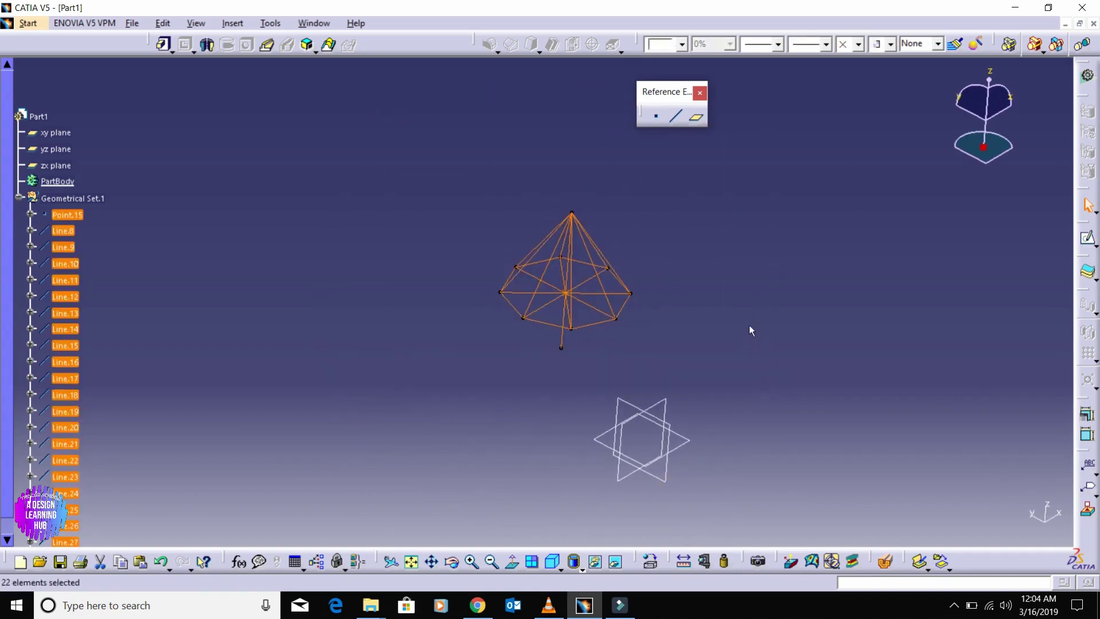
key("Delete")
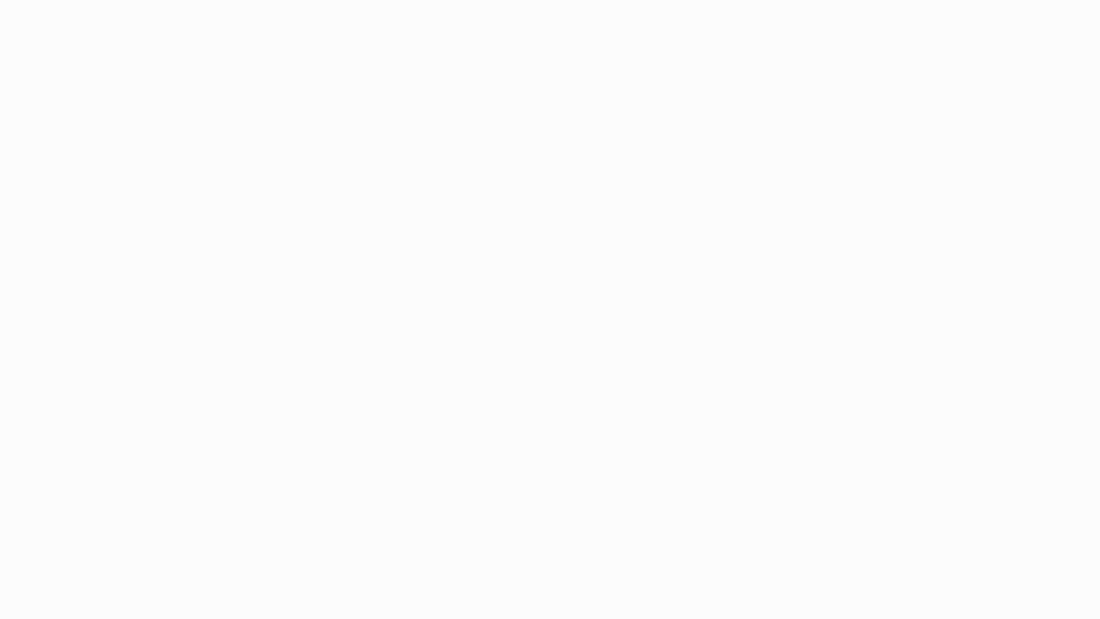